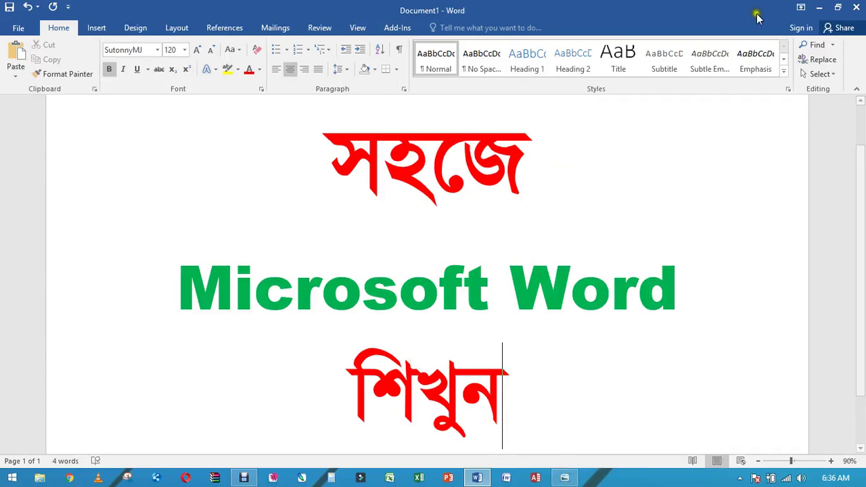
Minimize Word and create a new Microsoft Word Document on the desktop, keeping the default name.
{"action": "left_click", "coordinate": [819, 7]}
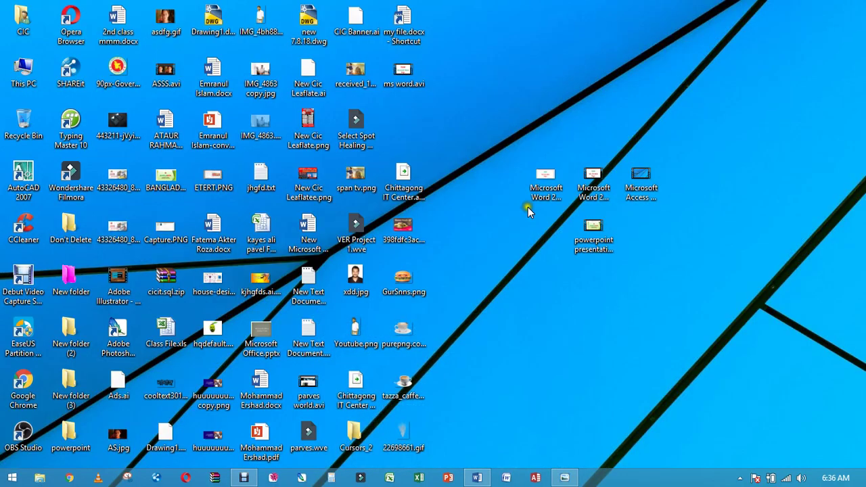
{"action": "left_click", "coordinate": [493, 60]}
{"action": "left_click_drag", "start_coordinate": [470, 62], "coordinate": [474, 25]}
{"action": "right_click", "coordinate": [469, 58]}
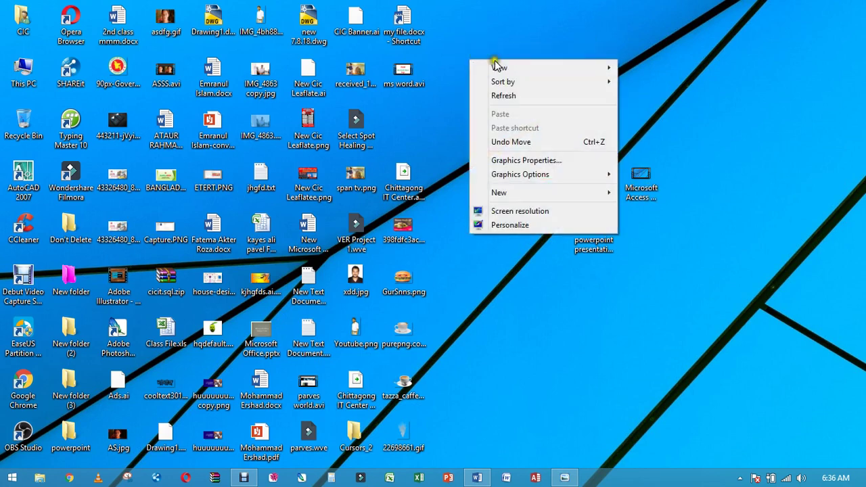
{"action": "left_click", "coordinate": [501, 195]}
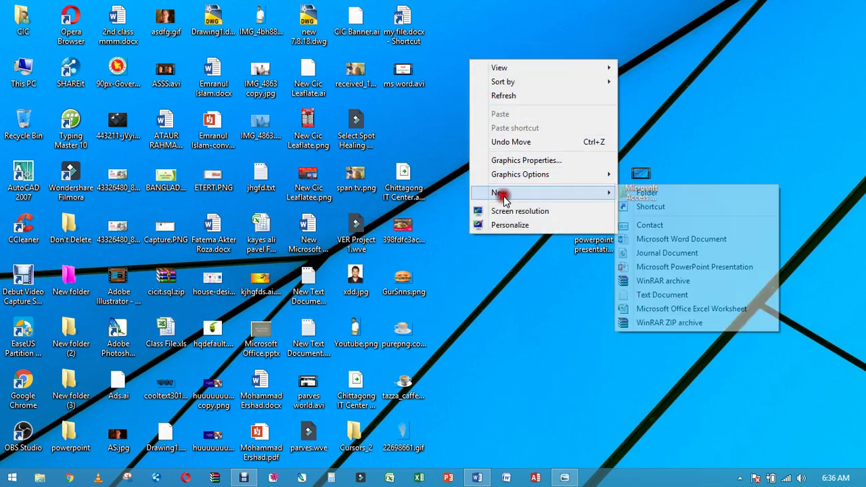
{"action": "left_click", "coordinate": [675, 241]}
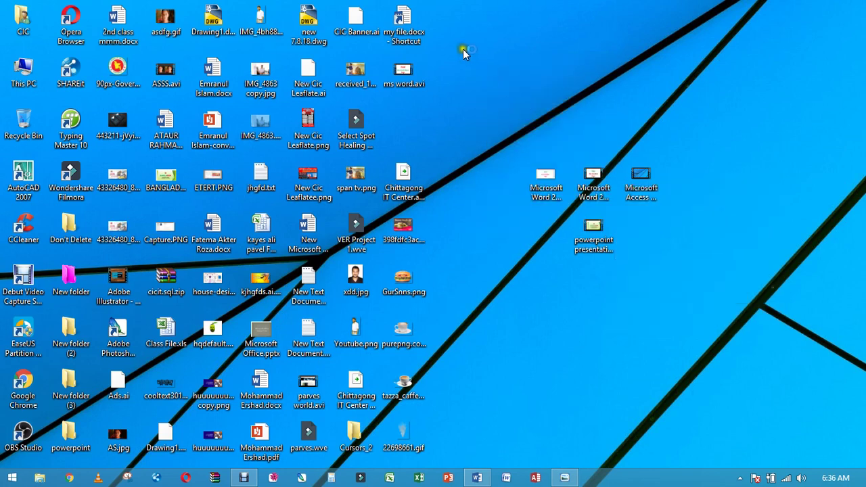
{"action": "left_click", "coordinate": [497, 66]}
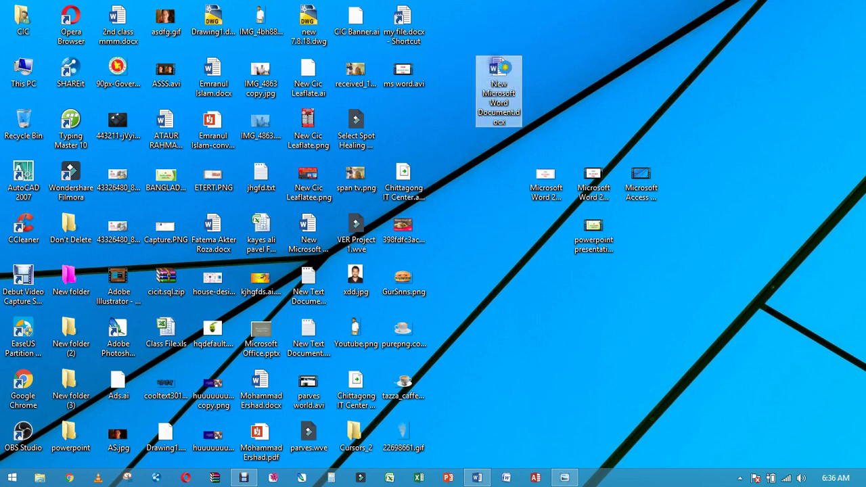
Dismiss the new file's shortcut menu, deselect it, and open the Start screen.
{"action": "right_click", "coordinate": [497, 62]}
{"action": "left_click", "coordinate": [561, 34]}
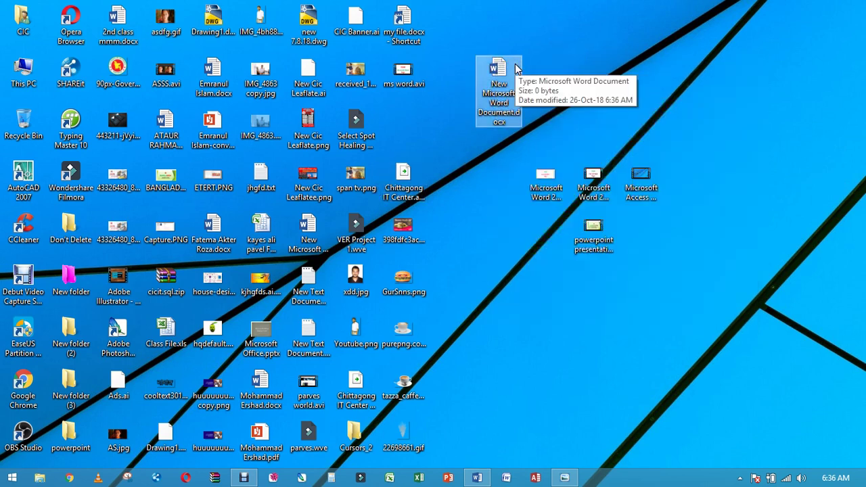
{"action": "left_click", "coordinate": [460, 122]}
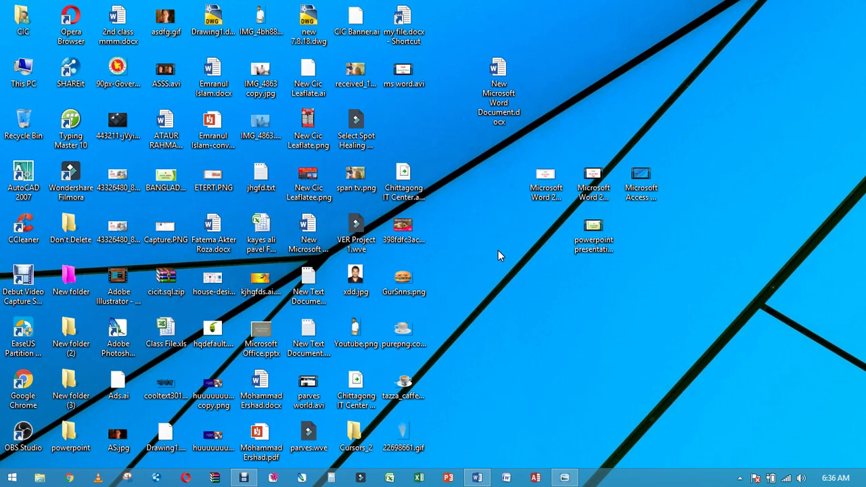
{"action": "key", "text": "super"}
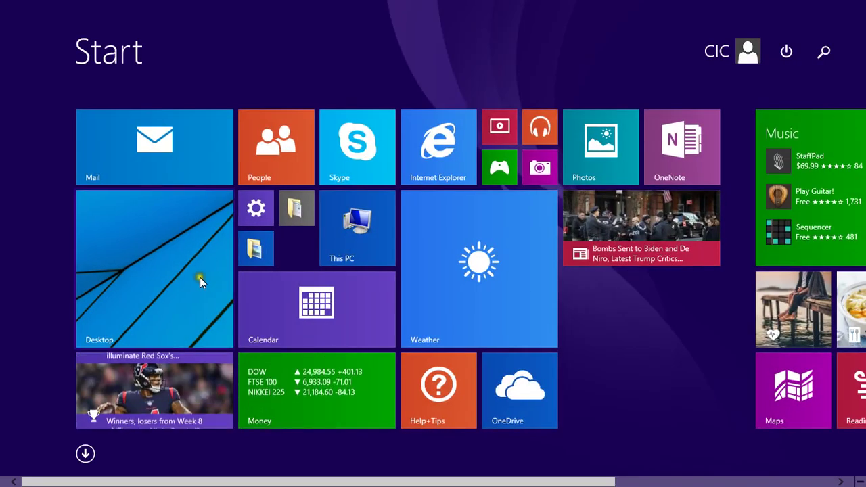
Return to the desktop, clear the icon selection, and reopen the Start screen.
{"action": "left_click", "coordinate": [194, 278]}
{"action": "left_click", "coordinate": [486, 195]}
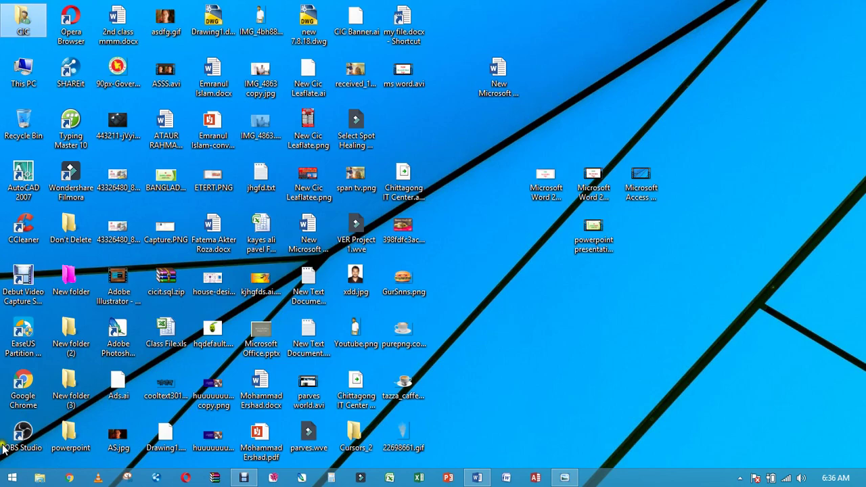
{"action": "left_click", "coordinate": [12, 478]}
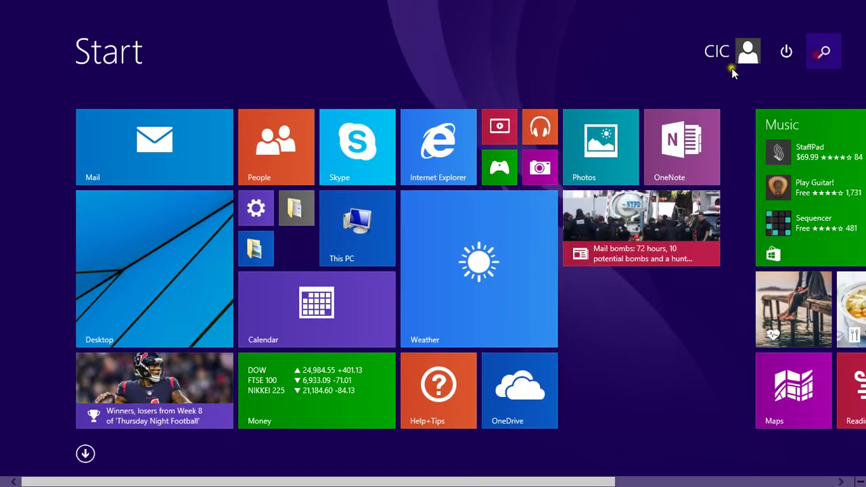
Type 'cR' in Windows search, delete it, close search and go back to the desktop.
{"action": "left_click", "coordinate": [825, 54]}
{"action": "left_click", "coordinate": [739, 83]}
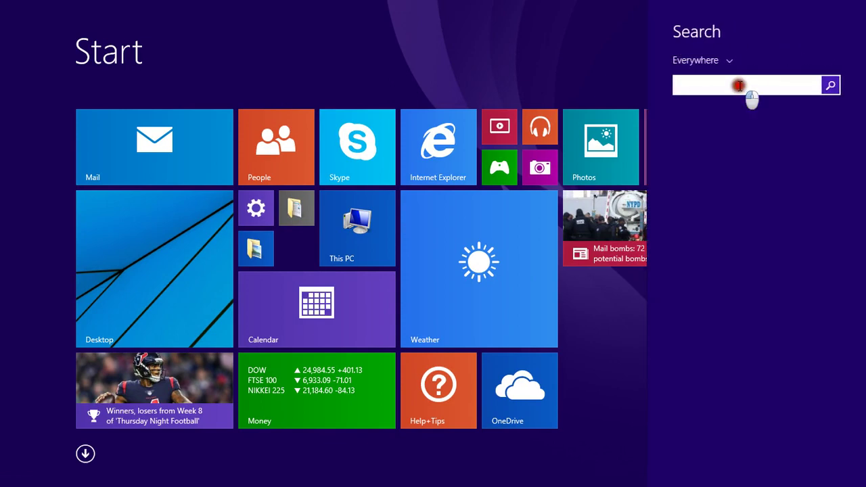
{"action": "type", "text": "c"}
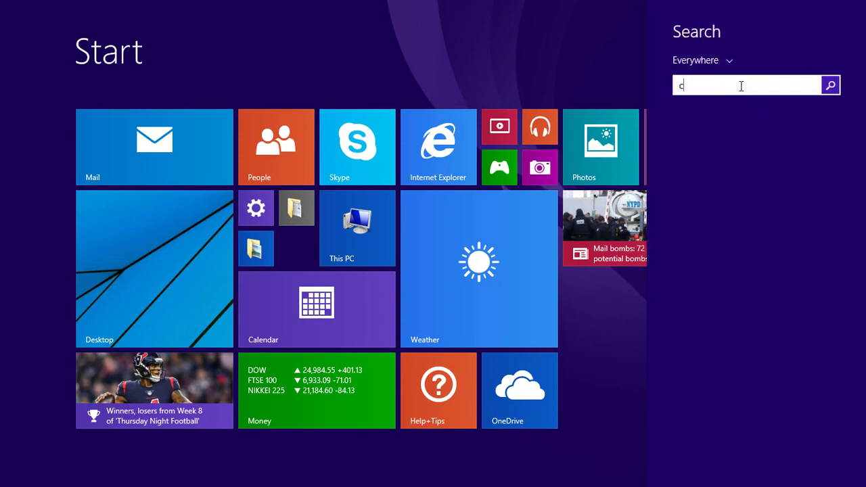
{"action": "type", "text": "Rm"}
{"action": "left_click_drag", "start_coordinate": [731, 86], "coordinate": [677, 86]}
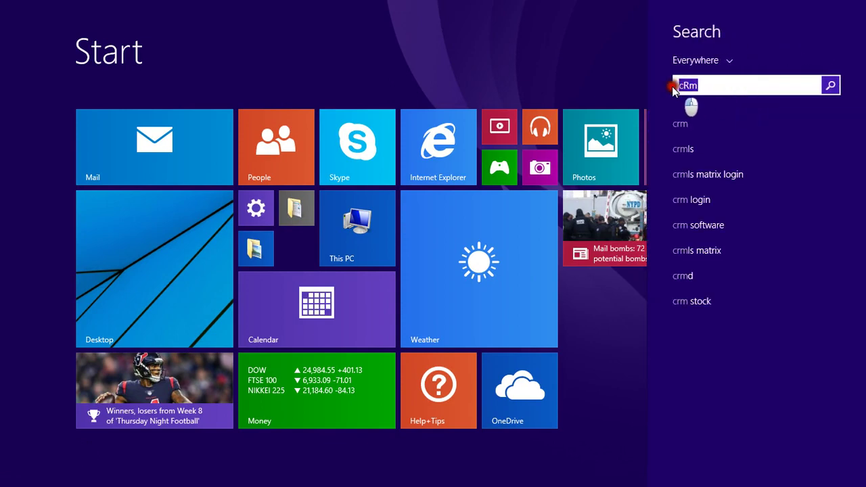
{"action": "key", "text": "BackSpace"}
{"action": "key", "text": "Escape"}
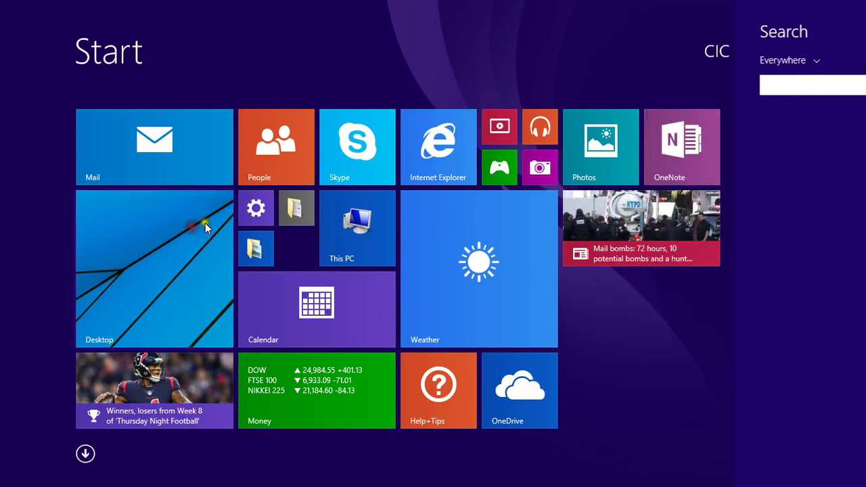
{"action": "left_click", "coordinate": [146, 271]}
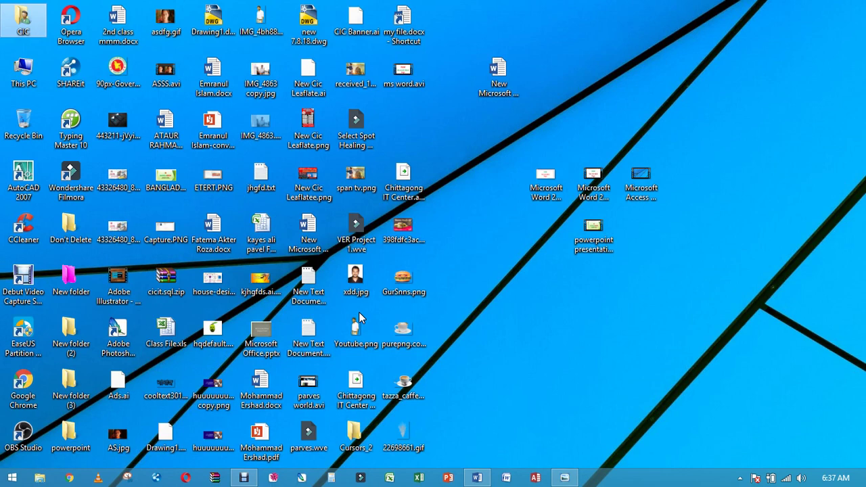
Launch Word by running 'winword' from the Run dialog.
{"action": "key", "text": "super+r"}
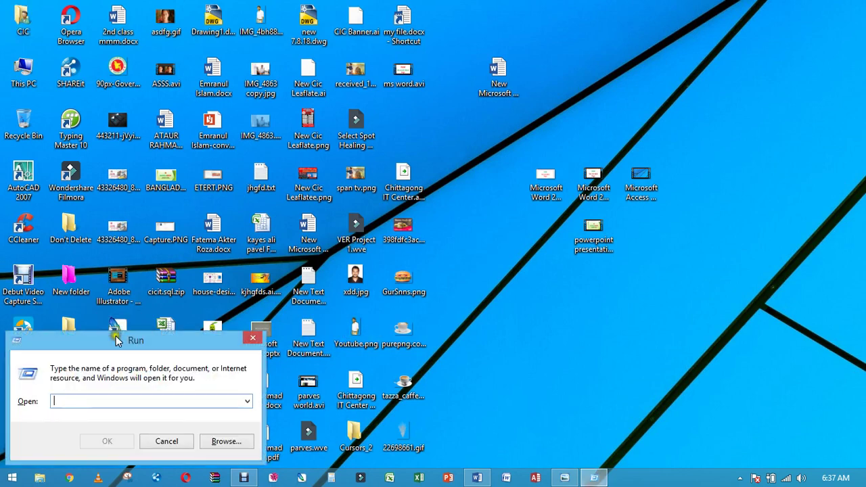
{"action": "mouse_move", "coordinate": [103, 343]}
{"action": "left_mouse_down"}
{"action": "mouse_move", "coordinate": [256, 283]}
{"action": "mouse_move", "coordinate": [453, 75]}
{"action": "left_mouse_up"}
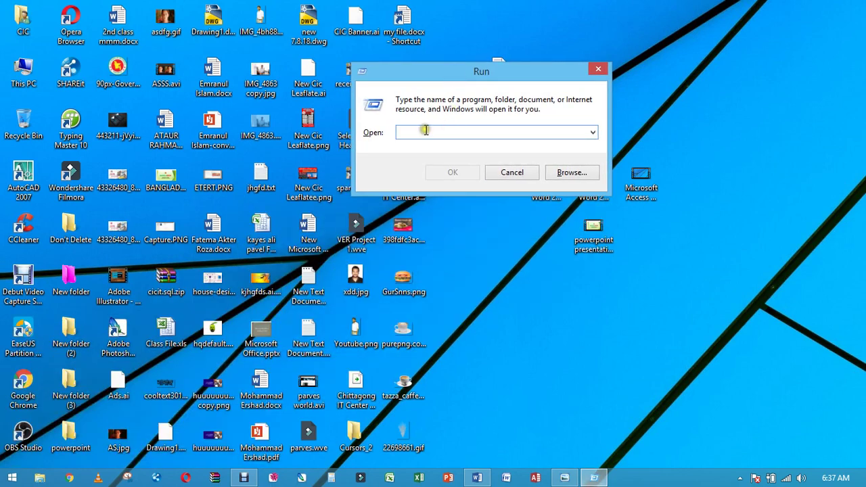
{"action": "left_click", "coordinate": [426, 130]}
{"action": "type", "text": "winword"}
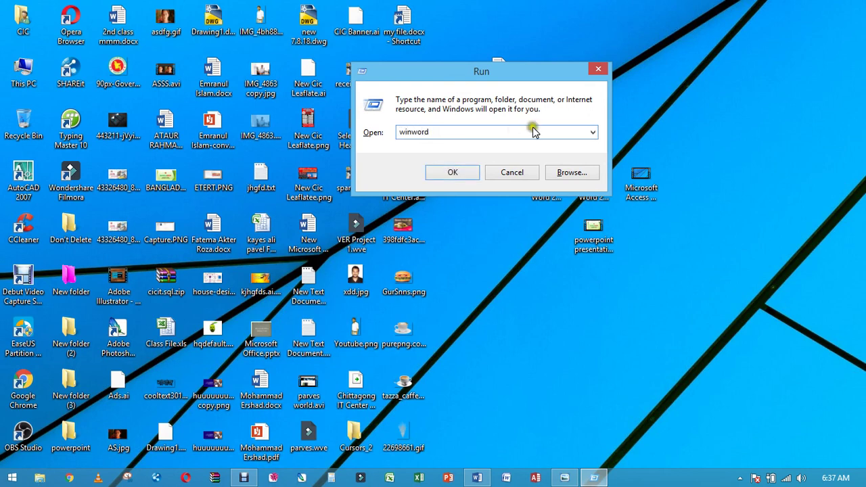
{"action": "left_click", "coordinate": [443, 173]}
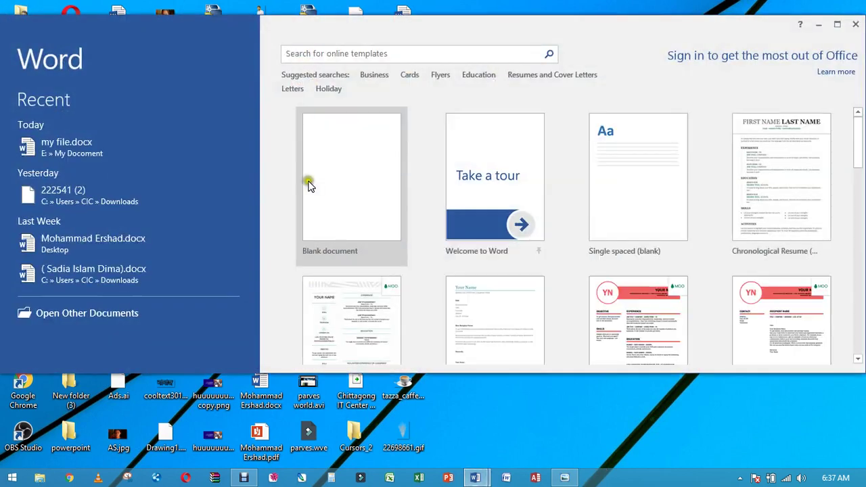
Maximize Word's start screen, browse the templates, and search for 'Resumes and Cover Letters'.
{"action": "left_click", "coordinate": [834, 25]}
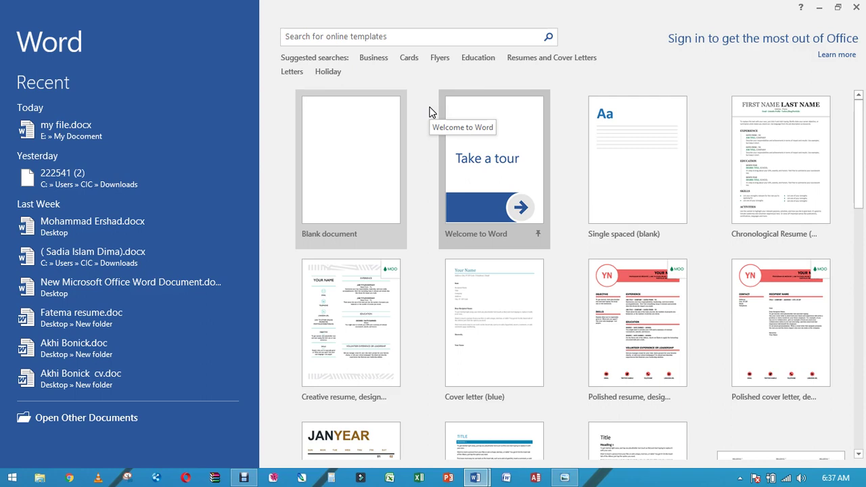
{"action": "left_click", "coordinate": [427, 109]}
{"action": "left_click", "coordinate": [570, 180]}
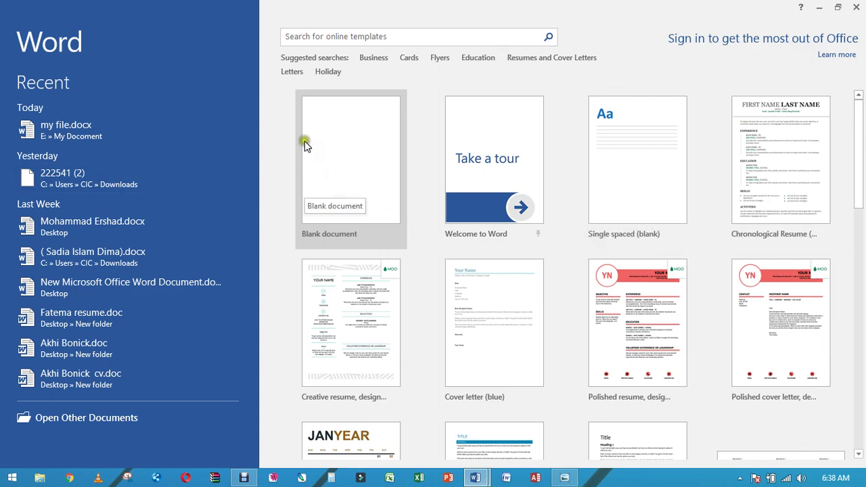
{"action": "left_click", "coordinate": [357, 155]}
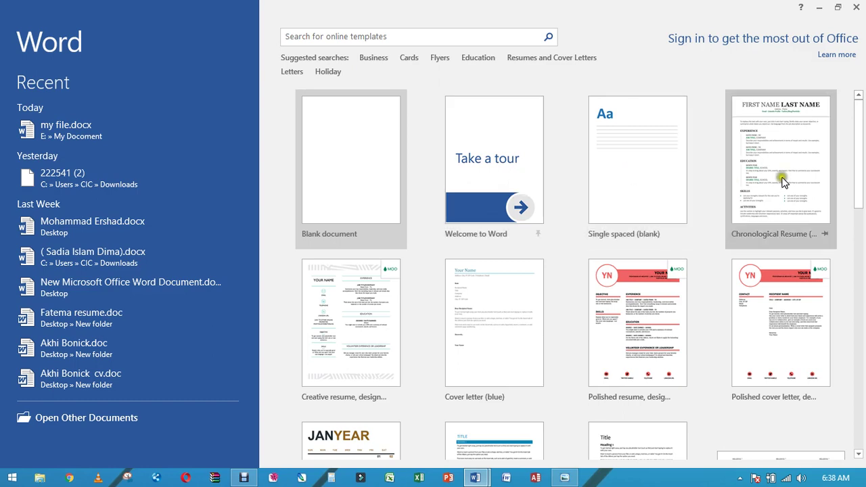
{"action": "mouse_move", "coordinate": [857, 116]}
{"action": "left_mouse_down"}
{"action": "mouse_move", "coordinate": [862, 388]}
{"action": "mouse_move", "coordinate": [852, 90]}
{"action": "left_mouse_up"}
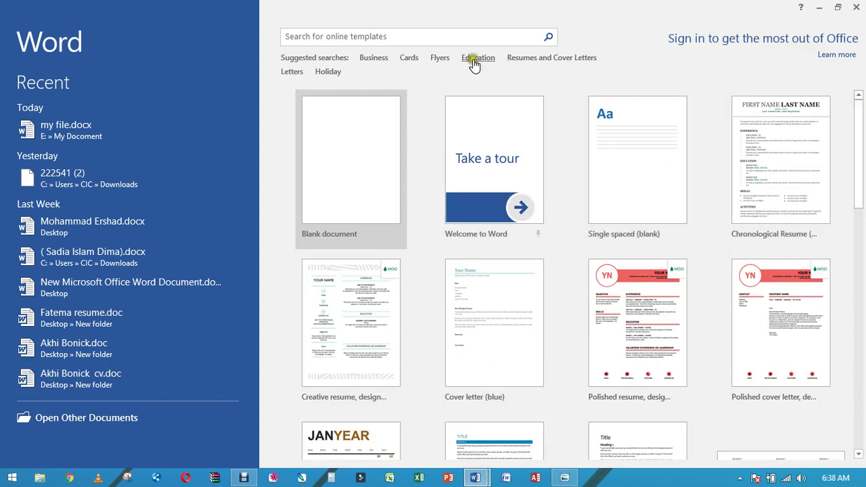
{"action": "left_click", "coordinate": [540, 61]}
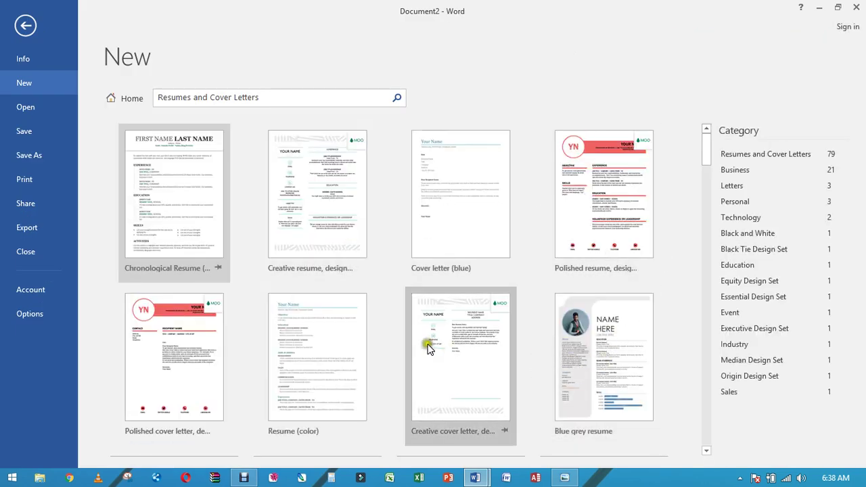
Create a new document from the Green cube resume template.
{"action": "mouse_move", "coordinate": [706, 161]}
{"action": "left_mouse_down"}
{"action": "mouse_move", "coordinate": [708, 262]}
{"action": "mouse_move", "coordinate": [708, 216]}
{"action": "left_mouse_up"}
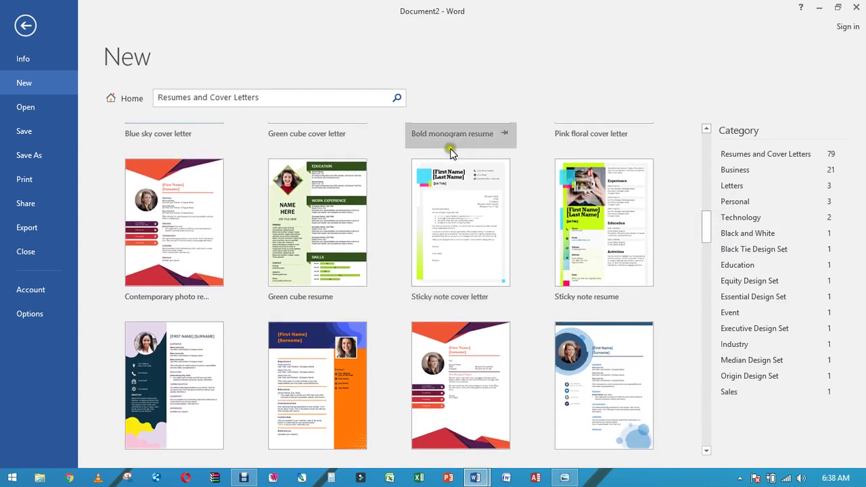
{"action": "left_click", "coordinate": [329, 210]}
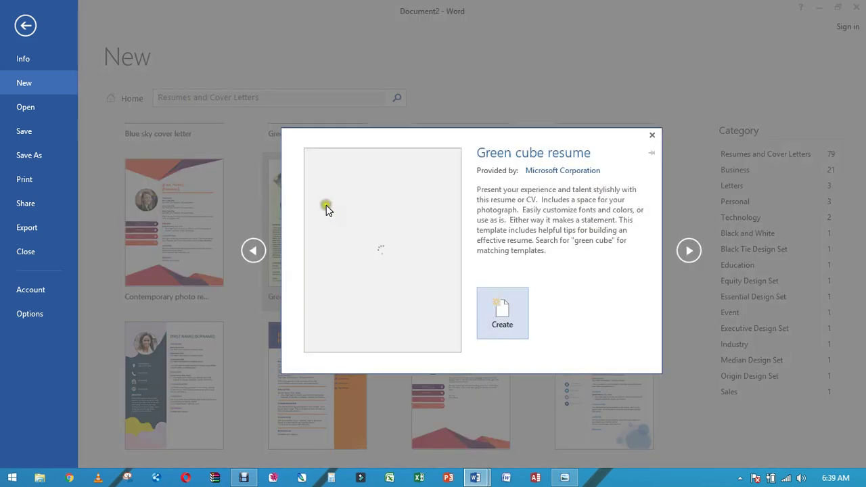
{"action": "left_click", "coordinate": [505, 317]}
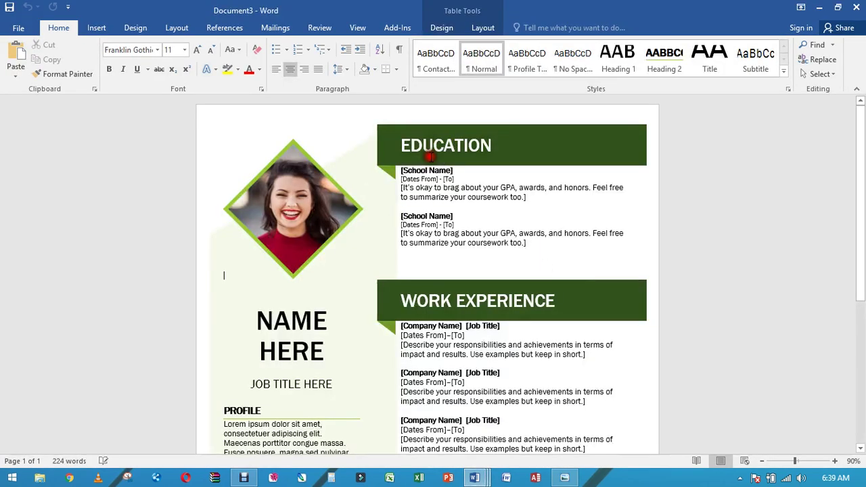
Select the EDUCATION heading, scroll through the resume and back up, then go to File.
{"action": "double_click", "coordinate": [430, 155]}
{"action": "scroll", "coordinate": [467, 354], "scroll_direction": "down", "scroll_amount": 1}
{"action": "scroll", "coordinate": [458, 344], "scroll_direction": "down", "scroll_amount": 2}
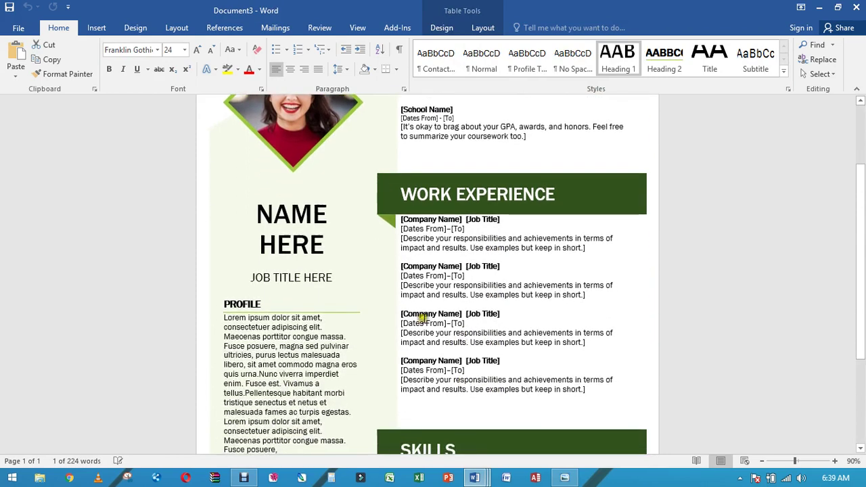
{"action": "scroll", "coordinate": [482, 187], "scroll_direction": "down", "scroll_amount": 2}
{"action": "scroll", "coordinate": [483, 188], "scroll_direction": "down", "scroll_amount": 2}
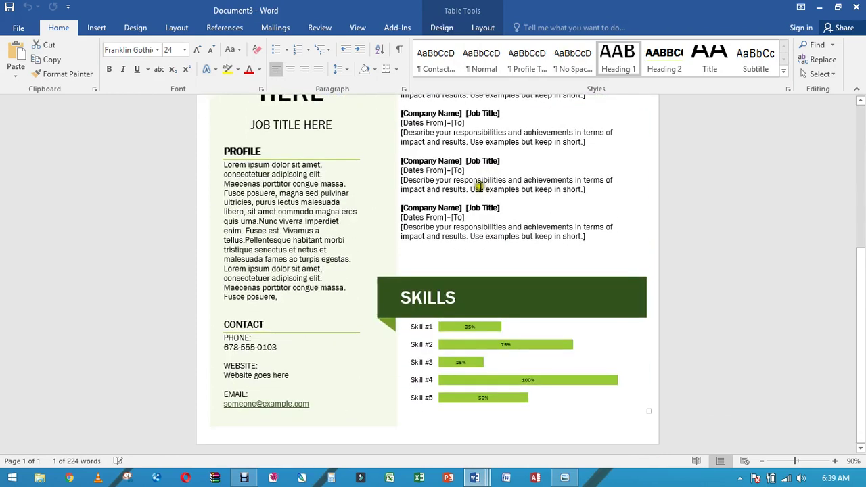
{"action": "scroll", "coordinate": [479, 188], "scroll_direction": "up", "scroll_amount": 3}
{"action": "scroll", "coordinate": [436, 174], "scroll_direction": "up", "scroll_amount": 2}
{"action": "scroll", "coordinate": [437, 174], "scroll_direction": "up", "scroll_amount": 2}
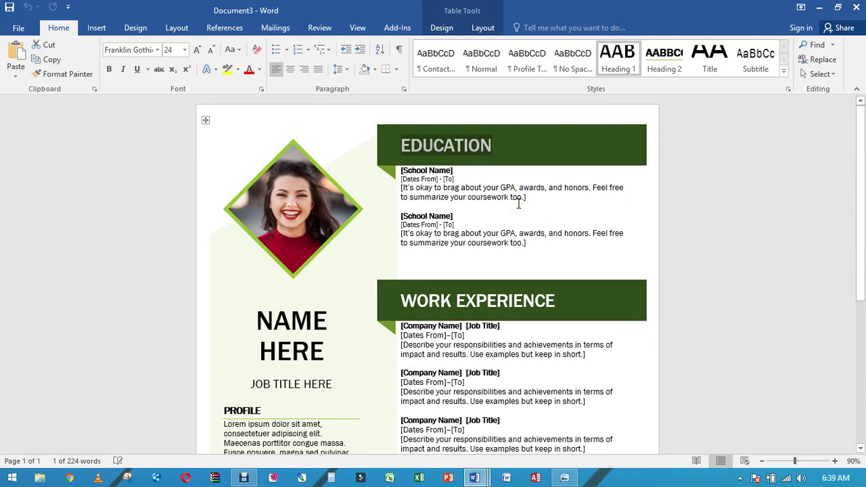
{"action": "left_click", "coordinate": [19, 28]}
Create a new blank document, Document4, from the New page.
{"action": "left_click", "coordinate": [30, 85]}
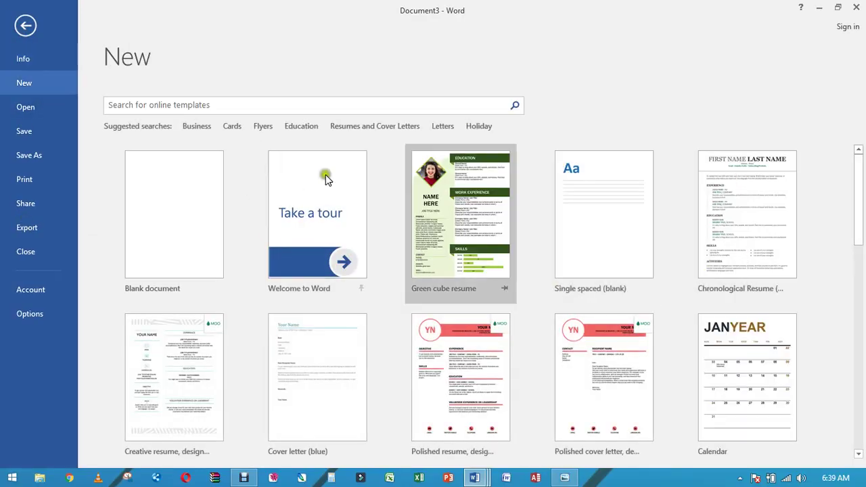
{"action": "left_click", "coordinate": [173, 203]}
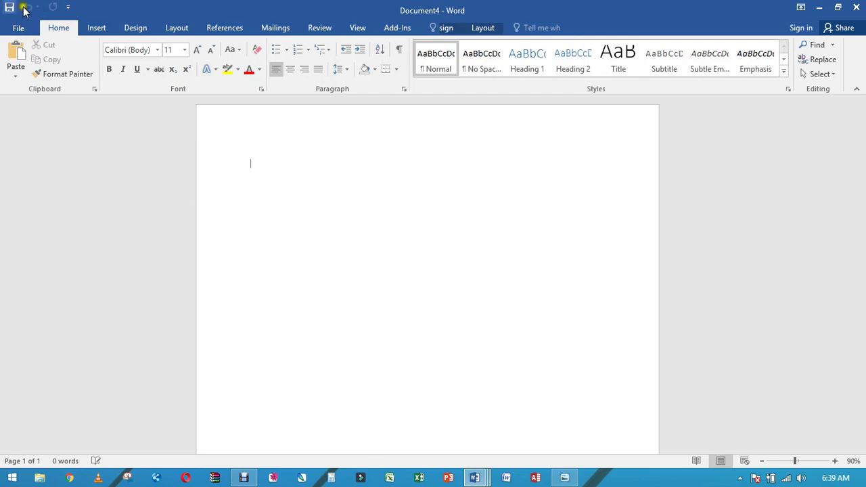
Open Word Options on the Quick Access Toolbar page through More Commands.
{"action": "left_click", "coordinate": [68, 7]}
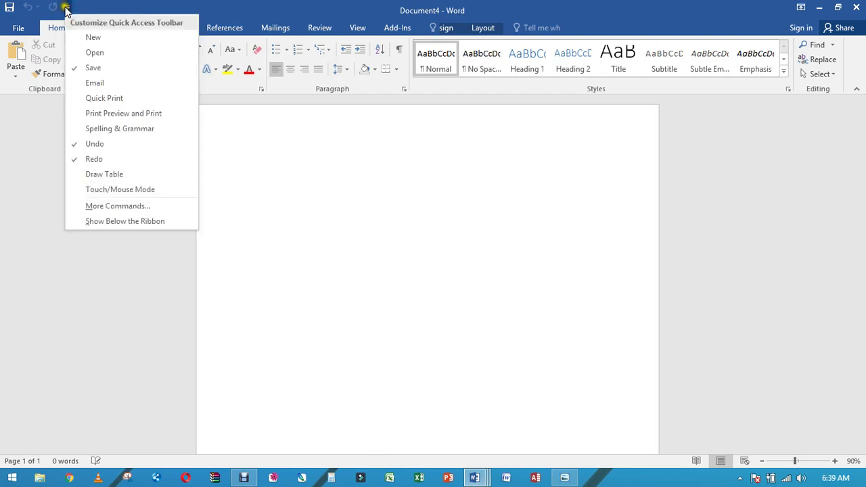
{"action": "left_click", "coordinate": [110, 206]}
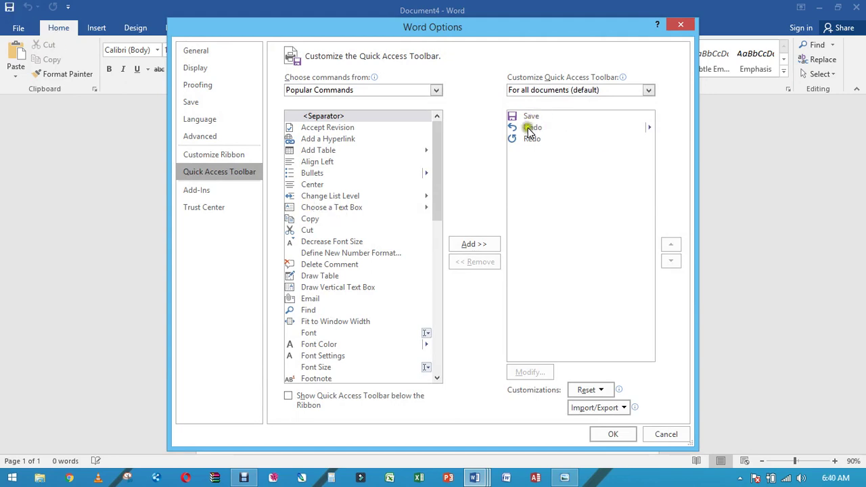
Add Print Preview and Print from Popular Commands to the Quick Access Toolbar and confirm.
{"action": "left_click", "coordinate": [414, 89]}
{"action": "left_click", "coordinate": [329, 189]}
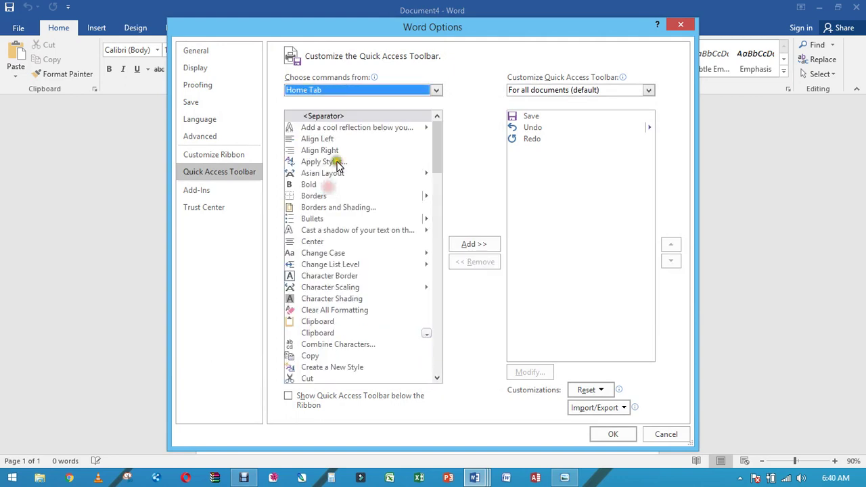
{"action": "left_click", "coordinate": [421, 88]}
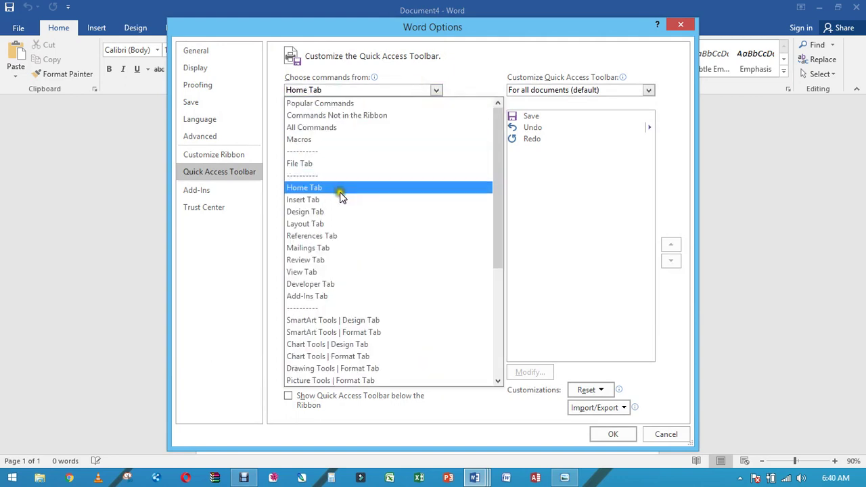
{"action": "left_click", "coordinate": [331, 103]}
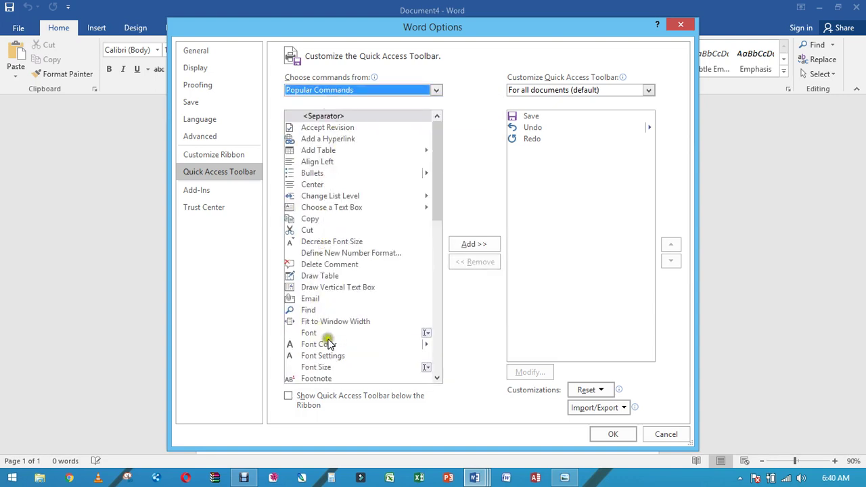
{"action": "mouse_move", "coordinate": [435, 181]}
{"action": "left_mouse_down"}
{"action": "mouse_move", "coordinate": [436, 304]}
{"action": "mouse_move", "coordinate": [436, 294]}
{"action": "left_mouse_up"}
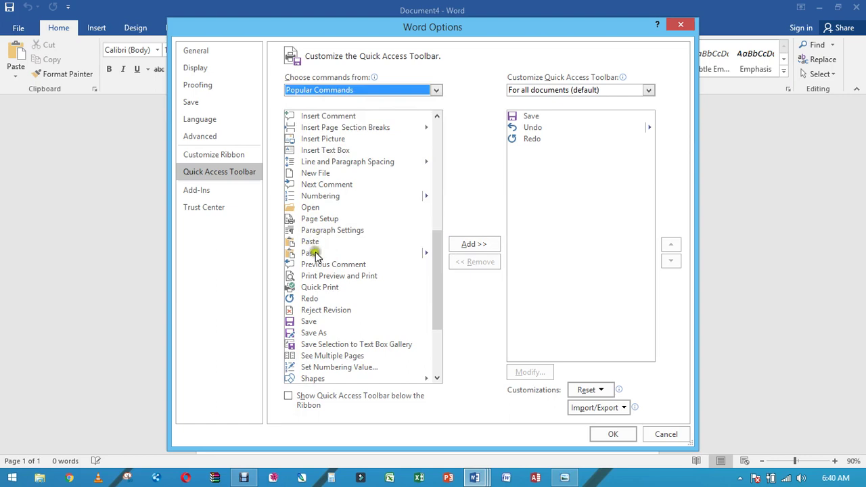
{"action": "left_click", "coordinate": [320, 277]}
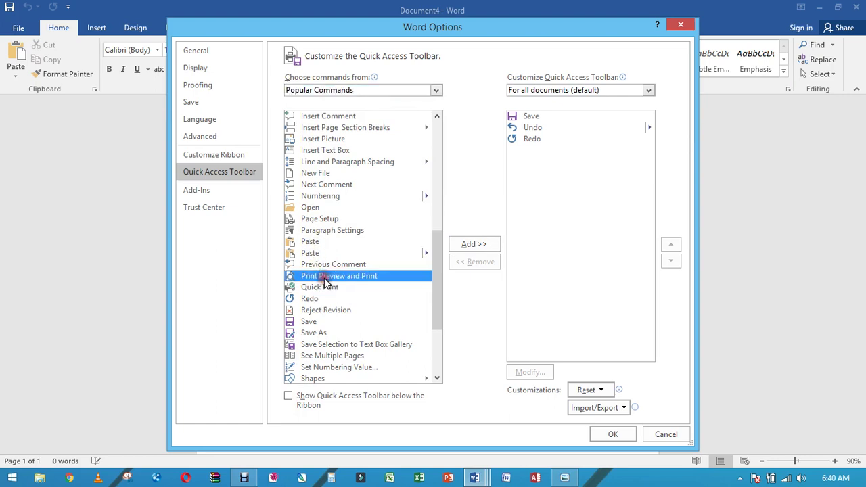
{"action": "left_click", "coordinate": [467, 243]}
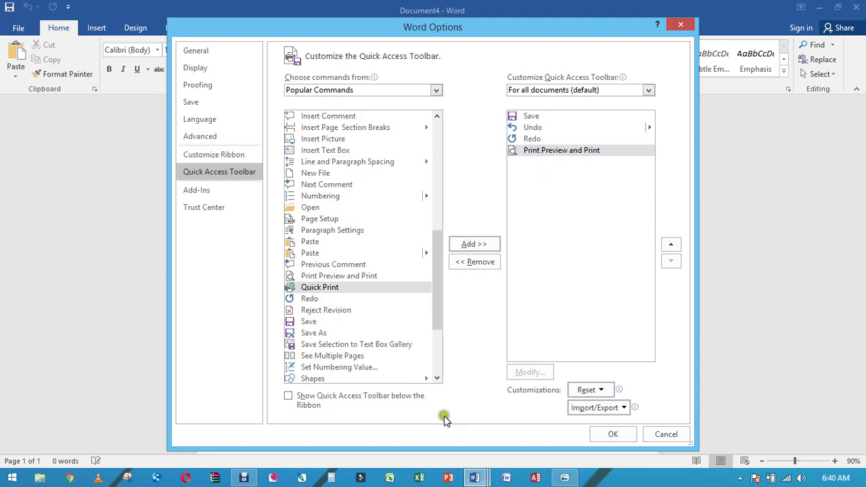
{"action": "left_click", "coordinate": [609, 434]}
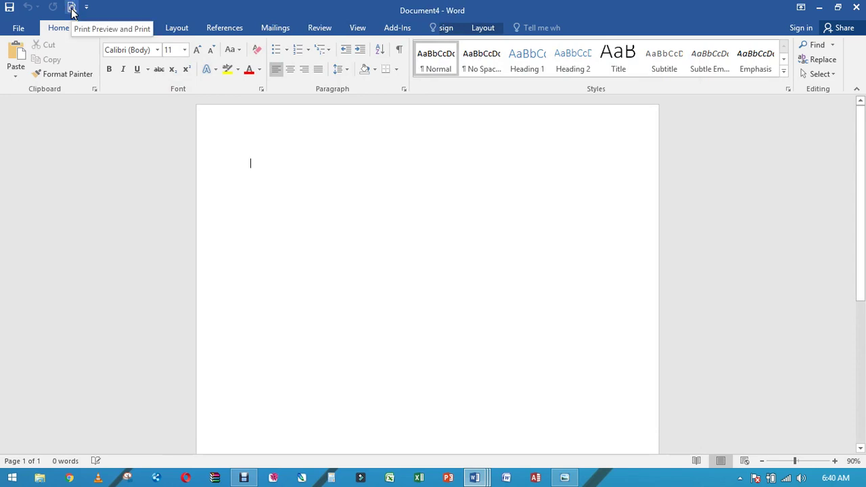
Show the Quick Access Toolbar below, then above the ribbon, and restore down Document4's window.
{"action": "left_click", "coordinate": [86, 7]}
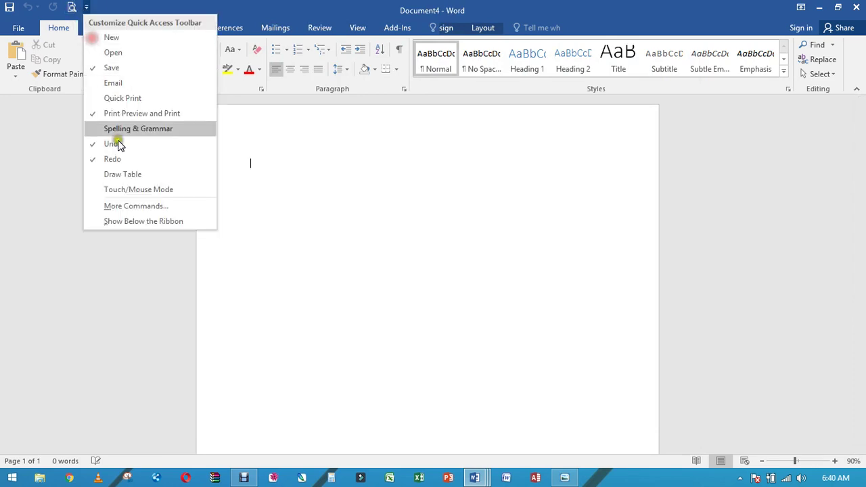
{"action": "left_click", "coordinate": [138, 222]}
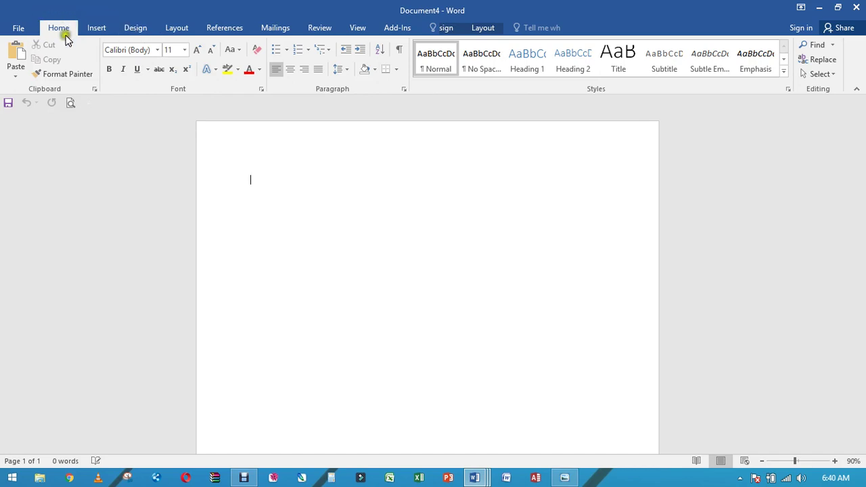
{"action": "left_click", "coordinate": [88, 103]}
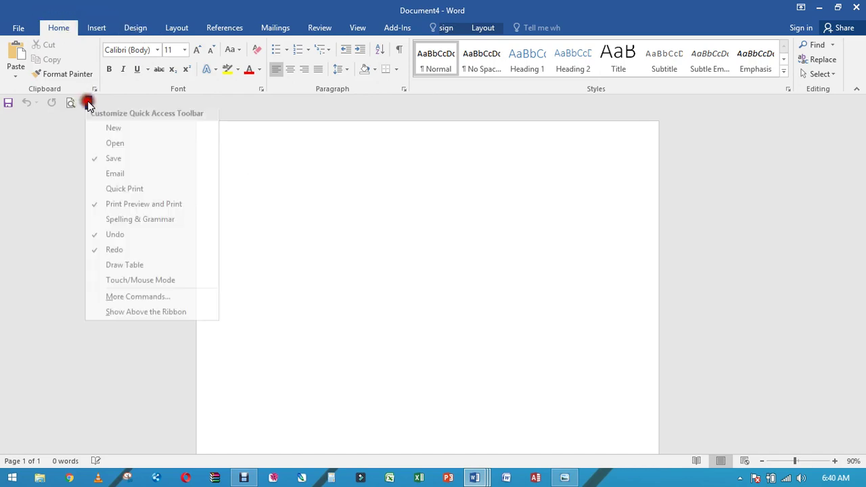
{"action": "left_click", "coordinate": [143, 317]}
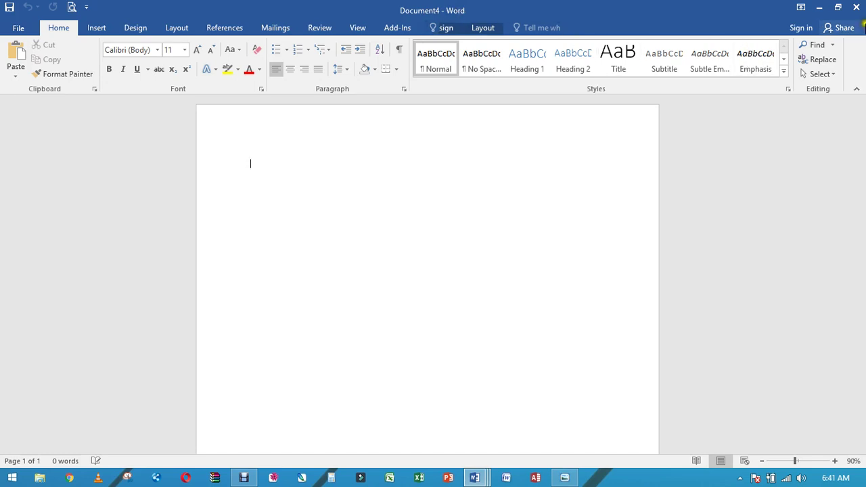
{"action": "left_click", "coordinate": [838, 6]}
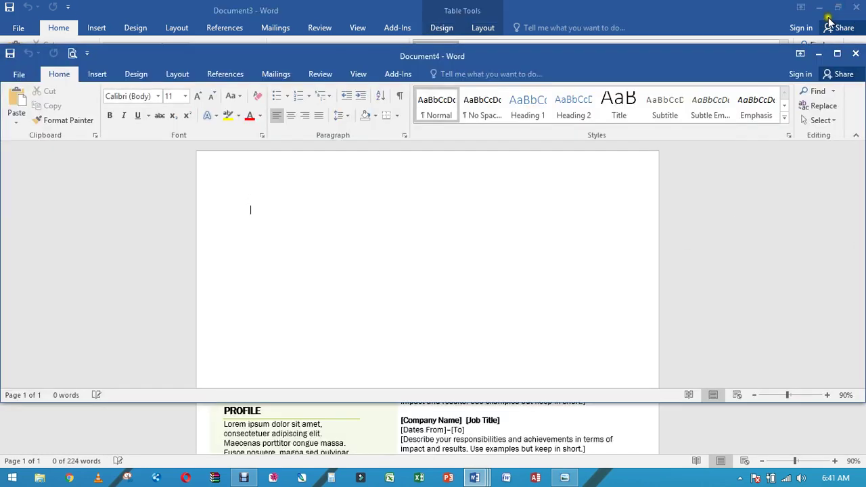
Maximize the Document4 window again and bring up the Insert commands.
{"action": "left_click", "coordinate": [837, 53]}
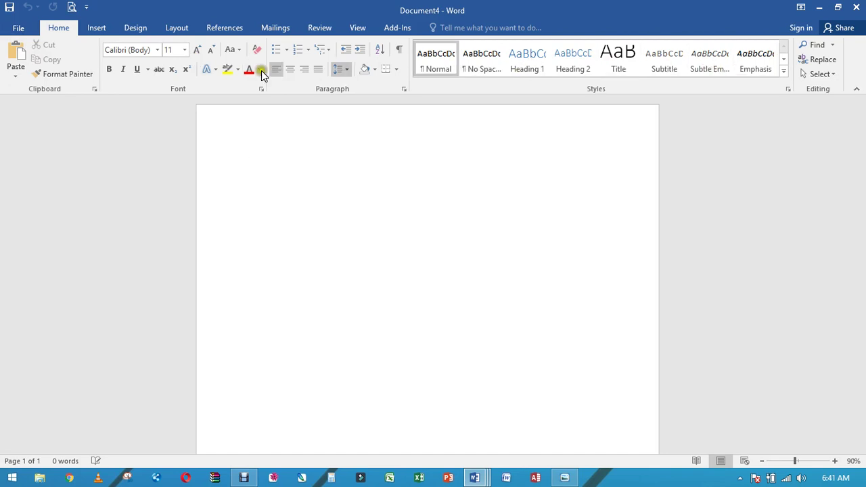
{"action": "left_click", "coordinate": [90, 27]}
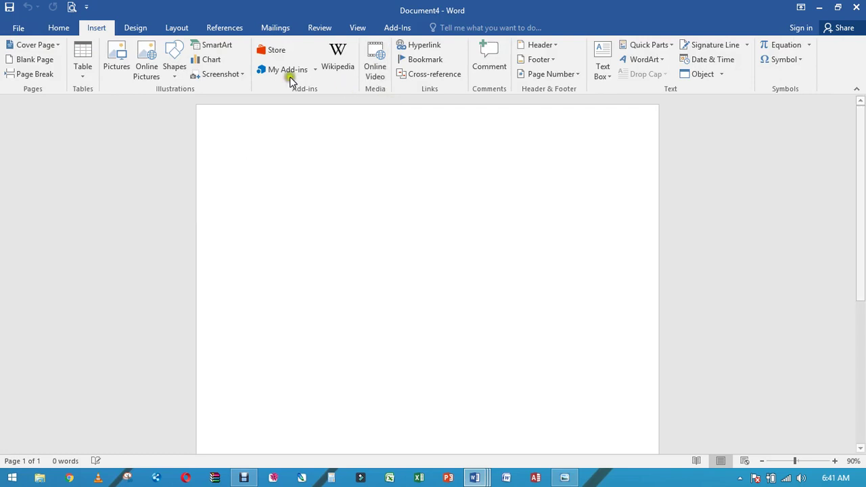
{"action": "left_click", "coordinate": [257, 164]}
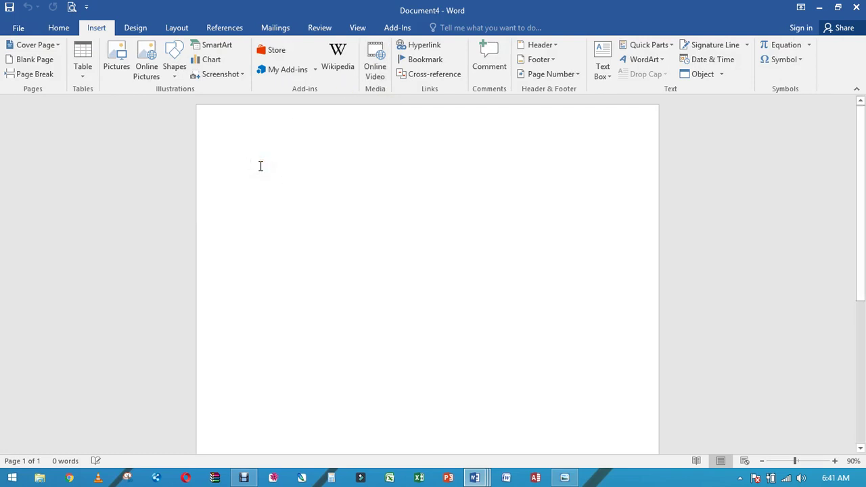
{"action": "left_click", "coordinate": [96, 29]}
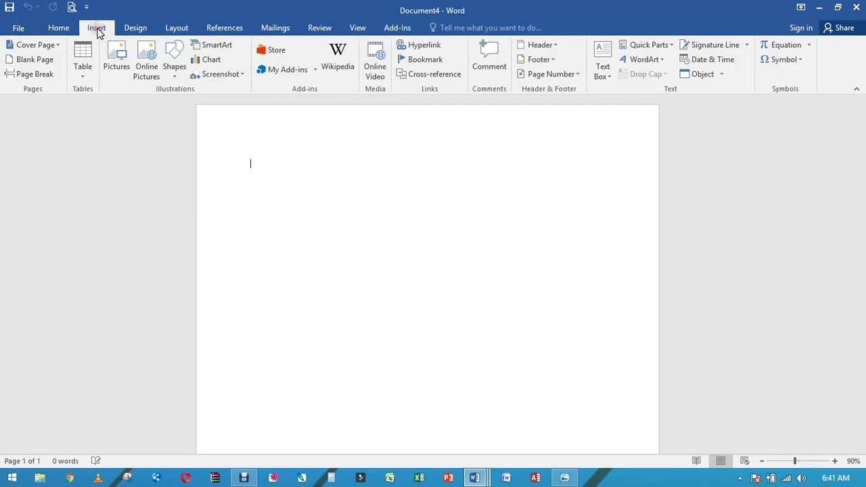
{"action": "right_click", "coordinate": [96, 32]}
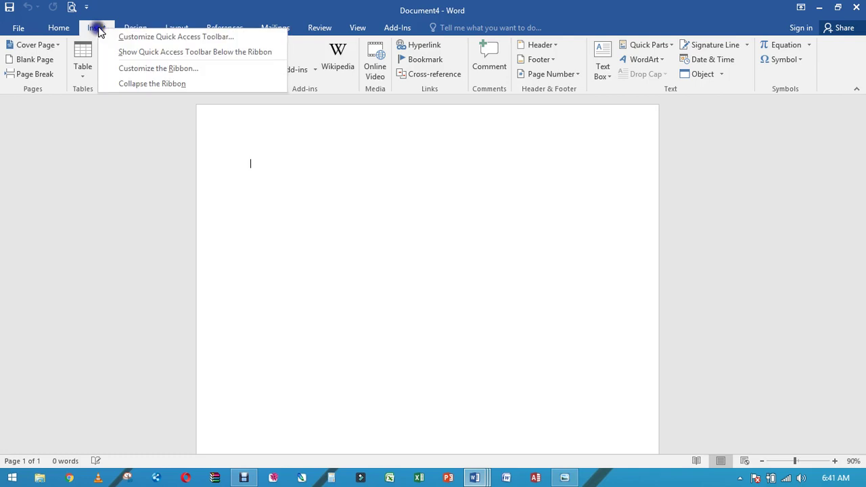
{"action": "left_click", "coordinate": [139, 84]}
{"action": "left_click", "coordinate": [292, 155]}
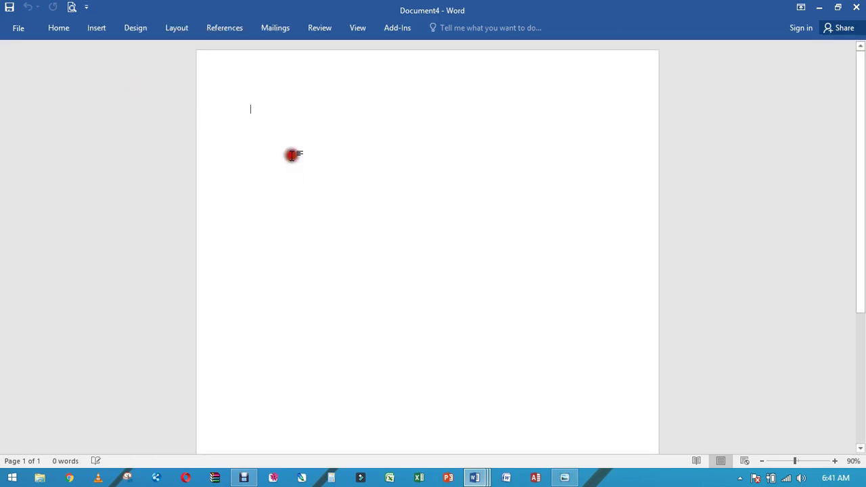
{"action": "left_click", "coordinate": [96, 29]}
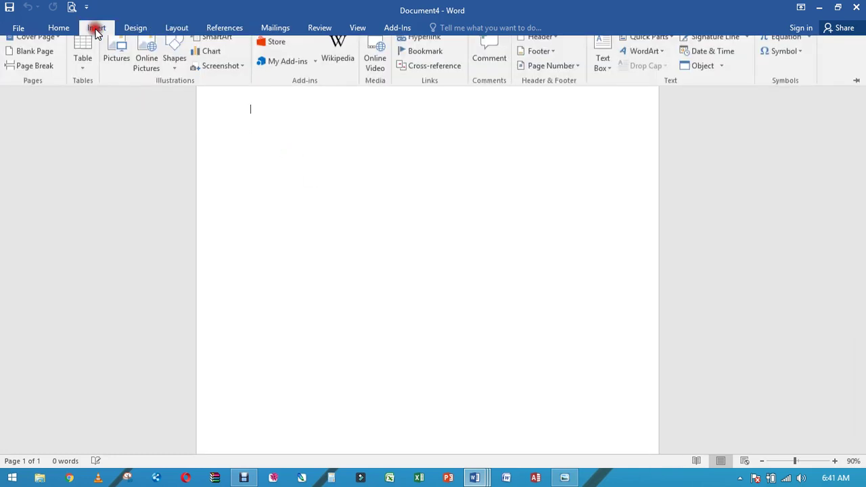
{"action": "left_click", "coordinate": [260, 131]}
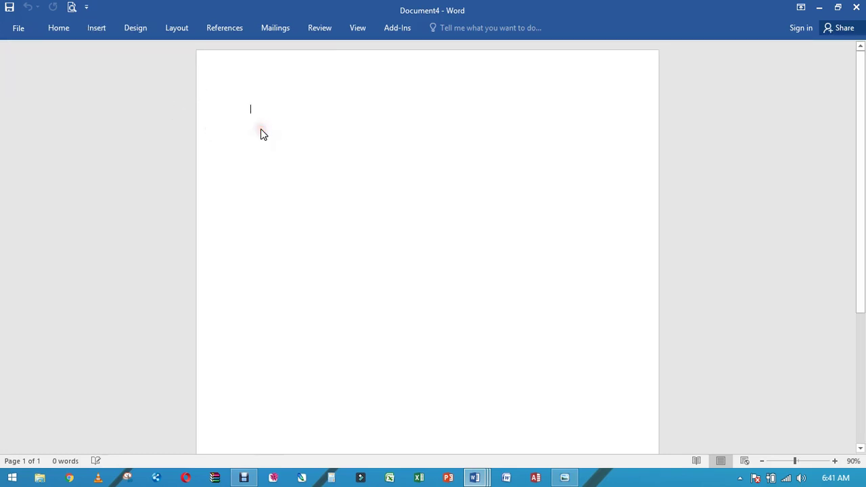
{"action": "right_click", "coordinate": [102, 29]}
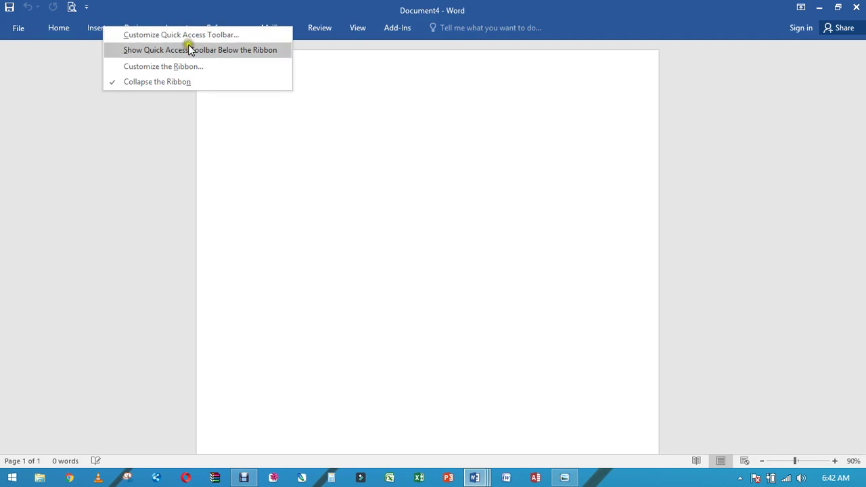
{"action": "left_click", "coordinate": [128, 81]}
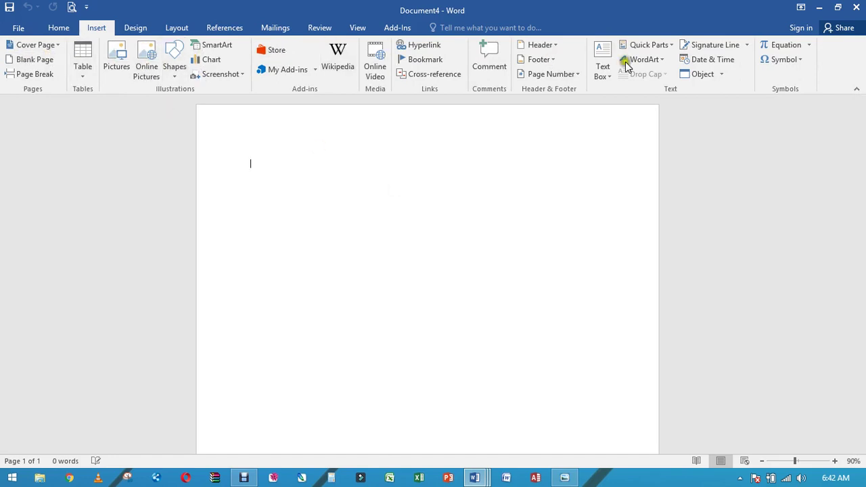
Turn on Format Painter, browse the Insert and Design tabs, then return to Home.
{"action": "left_click", "coordinate": [59, 28]}
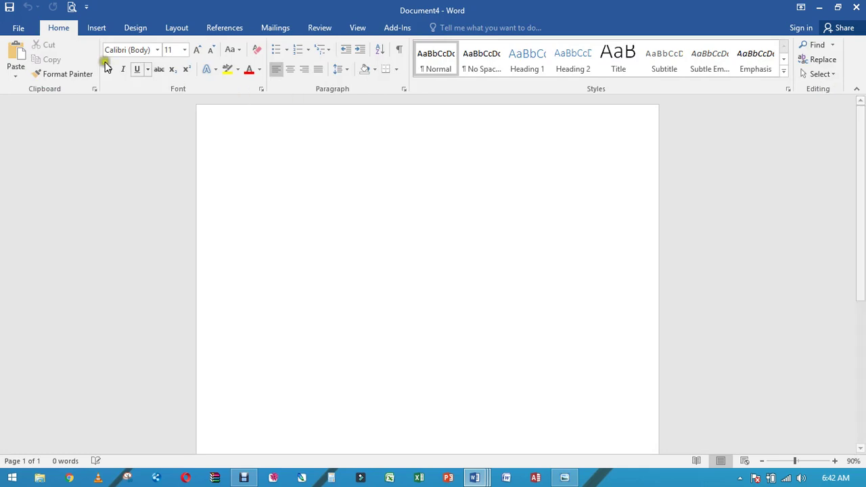
{"action": "left_click", "coordinate": [48, 76]}
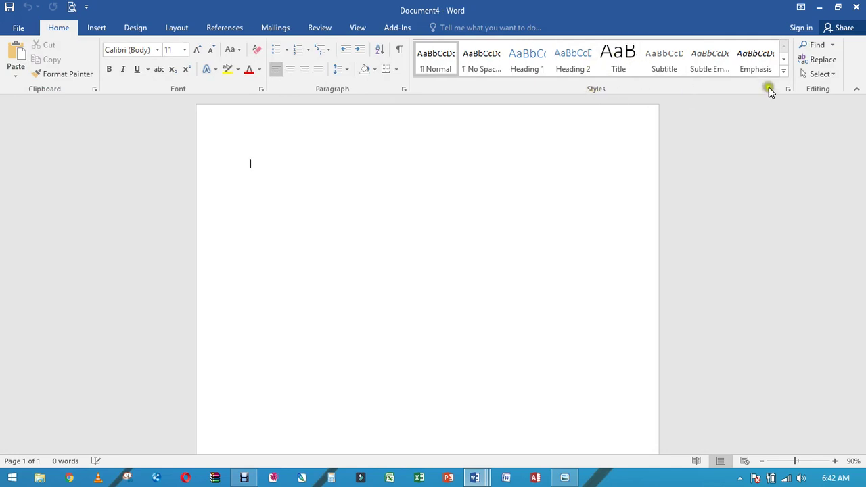
{"action": "left_click", "coordinate": [96, 30]}
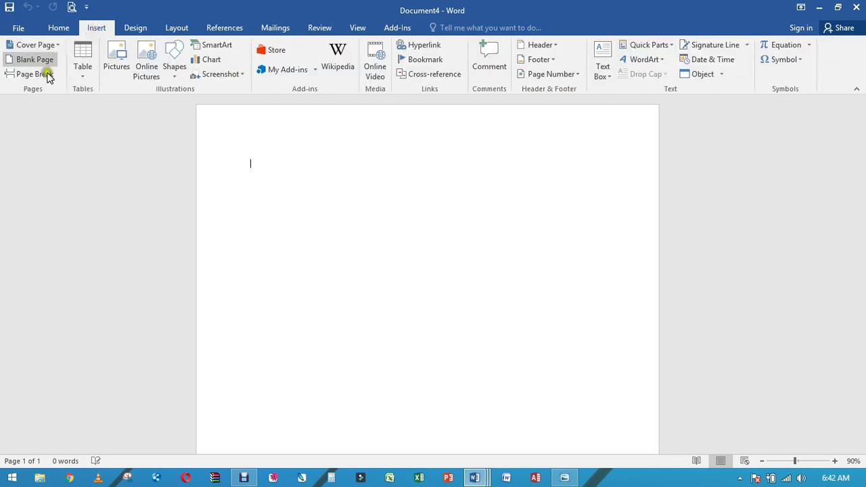
{"action": "left_click", "coordinate": [137, 29]}
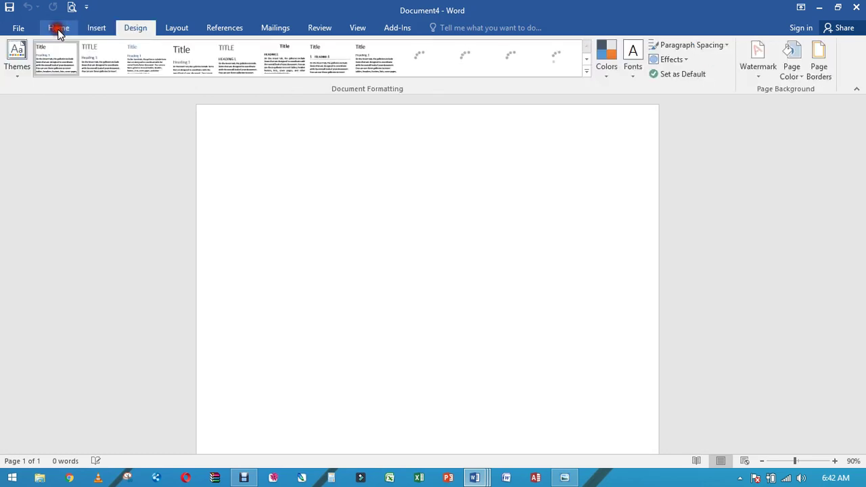
{"action": "left_click", "coordinate": [59, 29]}
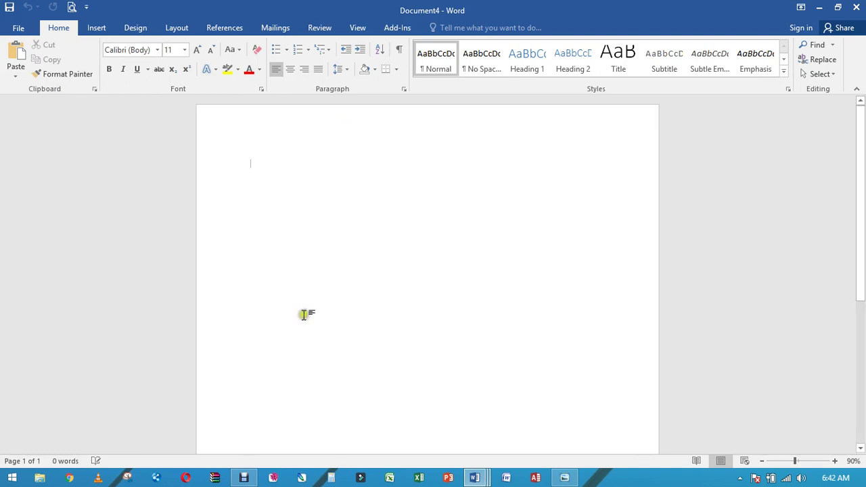
Open and leave the file Info page, then place the cursor on the empty page.
{"action": "left_click", "coordinate": [18, 28]}
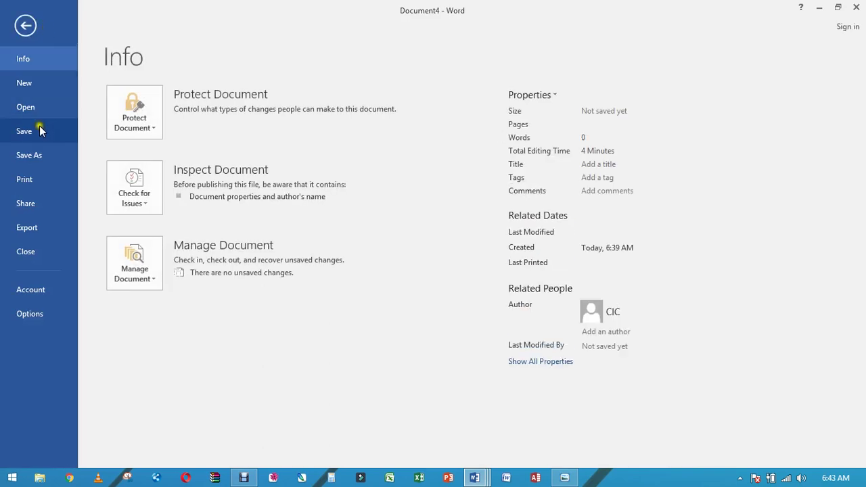
{"action": "left_click", "coordinate": [26, 25]}
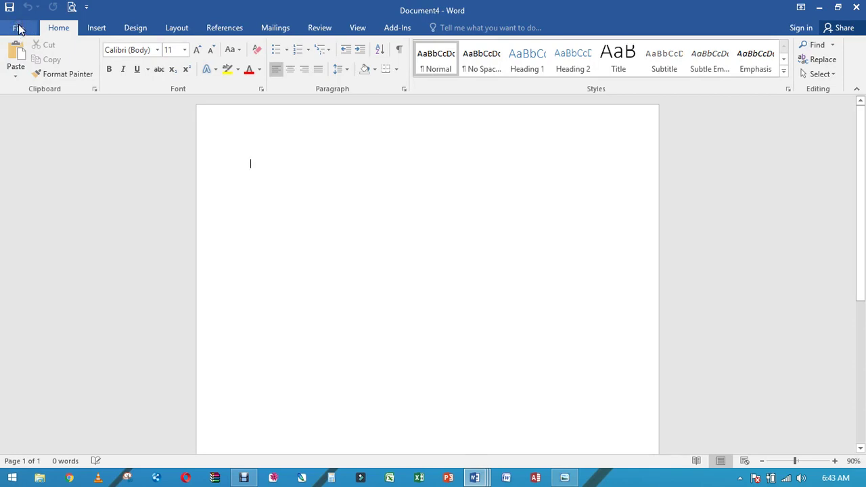
{"action": "left_click", "coordinate": [61, 28]}
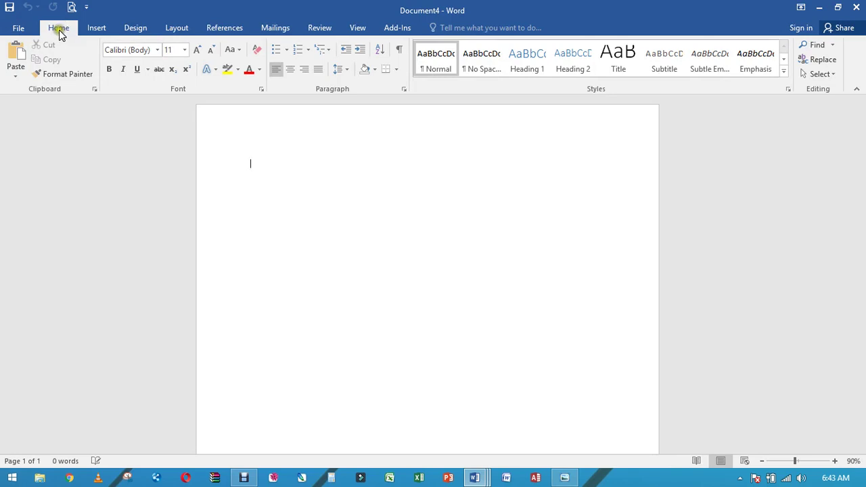
{"action": "left_click", "coordinate": [264, 165]}
Type ';l;kjhgewq qwpoi' and enlarge the whole line to size 55.
{"action": "type", "text": ";l;kjhgewq        q"}
{"action": "type", "text": "wpoi"}
{"action": "key", "text": "ctrl+a"}
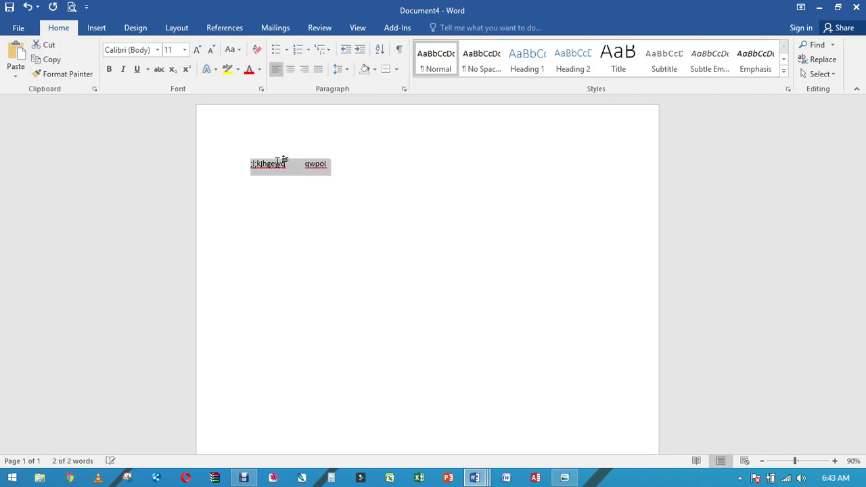
{"action": "key", "text": "ctrl+bracketright"}
{"action": "key", "text": "ctrl+bracketright"}
{"action": "key", "text": "ctrl+bracketright"}
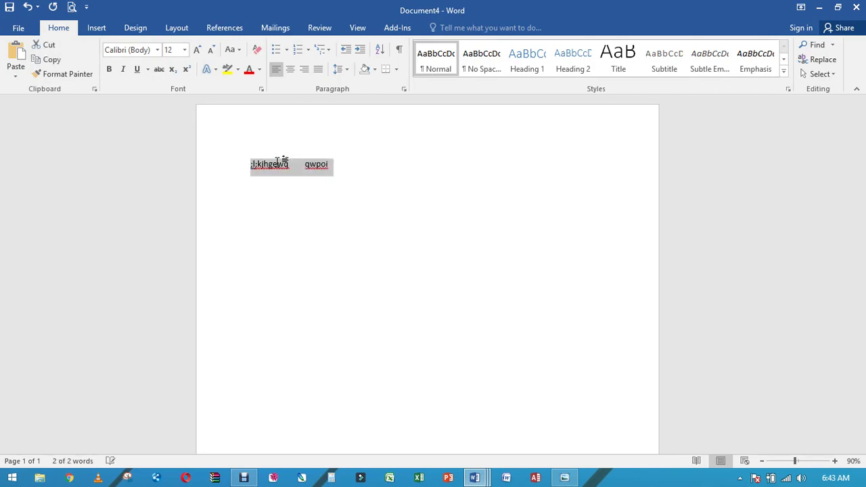
{"action": "key", "text": "ctrl+bracketright"}
{"action": "key", "text": "ctrl+bracketright"}
{"action": "key", "text": "ctrl+bracketright"}
{"action": "key", "text": "ctrl+bracketright"}
{"action": "key", "text": "ctrl+bracketright"}
{"action": "key", "text": "ctrl+bracketright"}
{"action": "key", "text": "ctrl+bracketright"}
{"action": "key", "text": "ctrl+bracketright"}
{"action": "key", "text": "ctrl+bracketright"}
{"action": "key", "text": "ctrl+bracketright"}
{"action": "key", "text": "ctrl+bracketright"}
{"action": "key", "text": "ctrl+bracketright"}
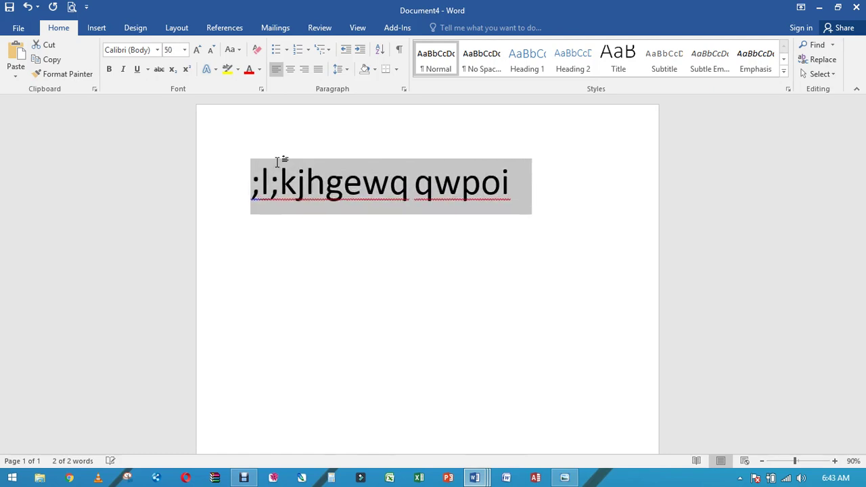
{"action": "key", "text": "ctrl+bracketright"}
{"action": "key", "text": "ctrl+bracketright"}
{"action": "key", "text": "ctrl+bracketright"}
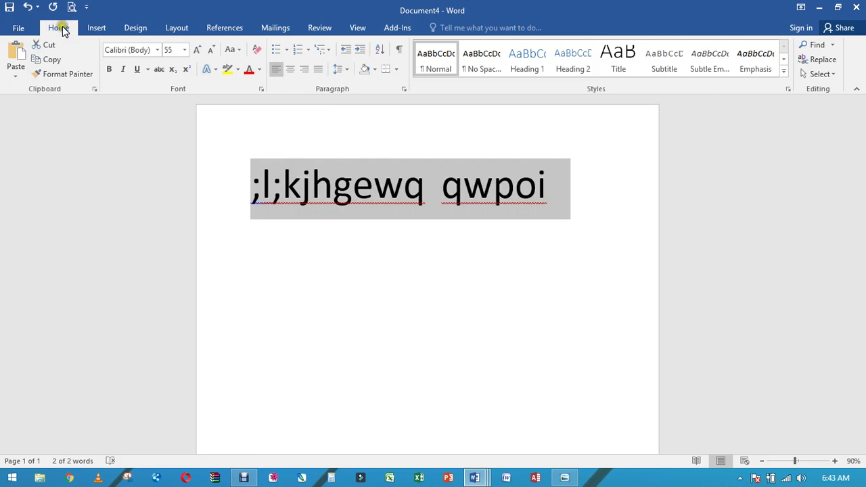
Reselect the line, deselect it, and show the Insert commands.
{"action": "left_click", "coordinate": [559, 194]}
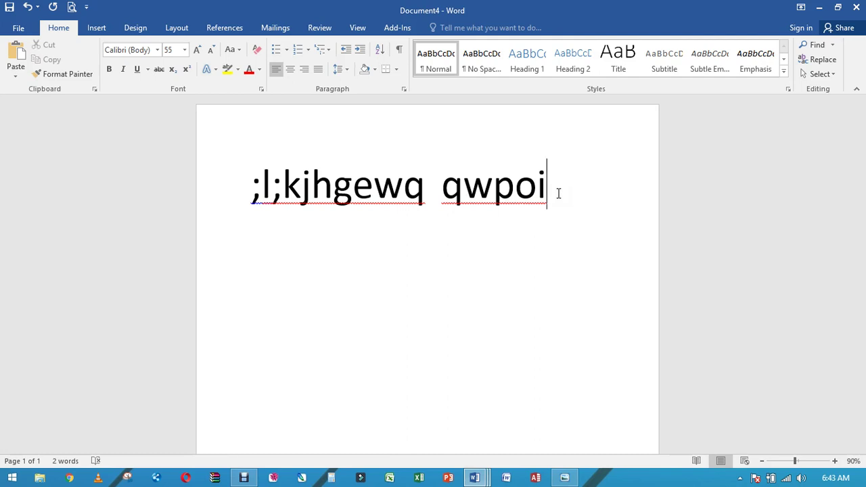
{"action": "left_click", "coordinate": [553, 192]}
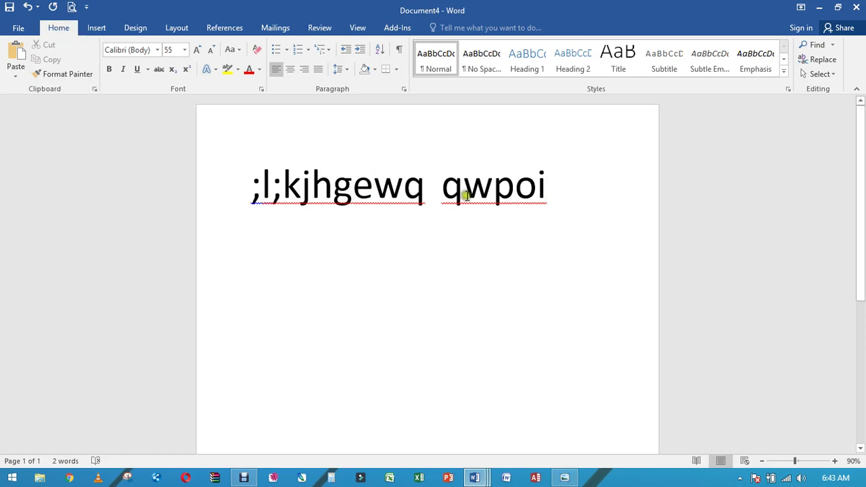
{"action": "left_click_drag", "start_coordinate": [565, 194], "coordinate": [250, 195]}
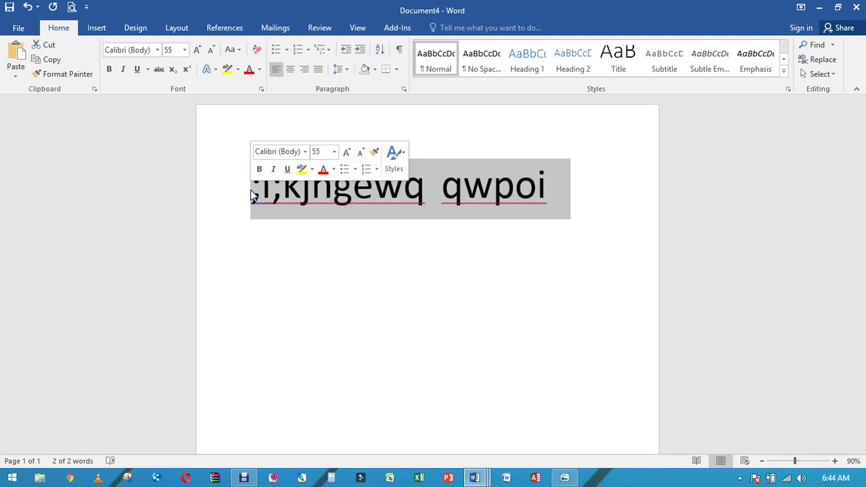
{"action": "left_click", "coordinate": [555, 261]}
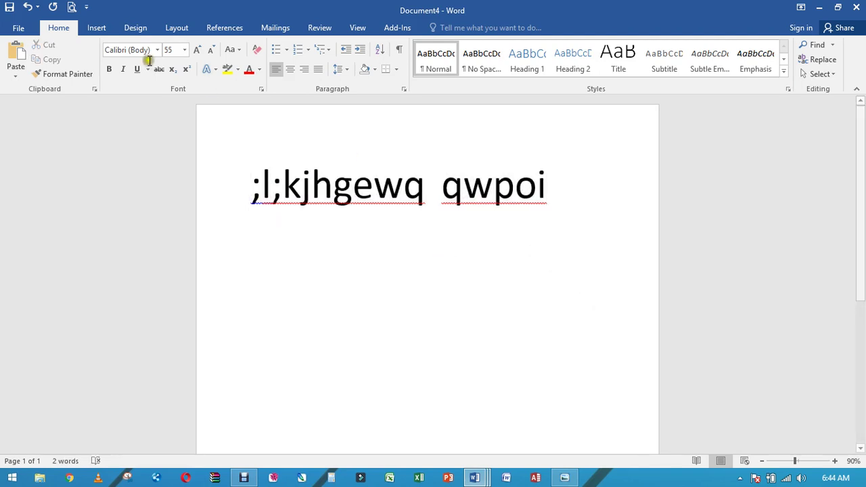
{"action": "left_click", "coordinate": [96, 28]}
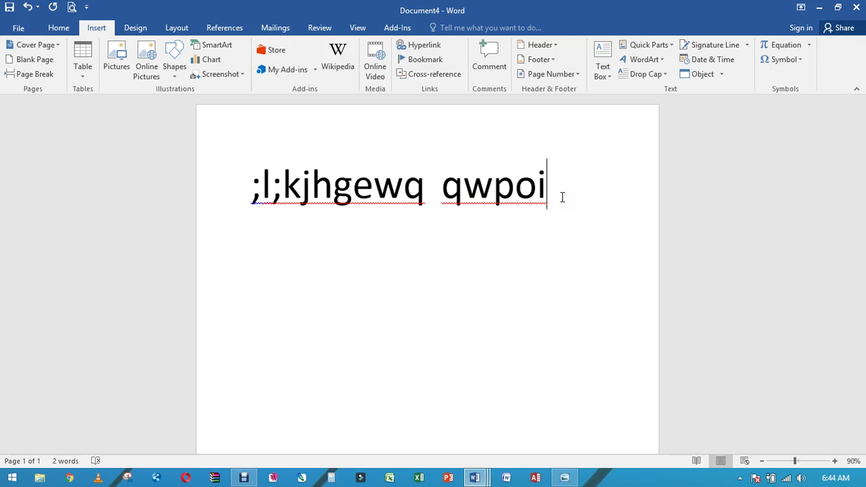
Browse the Design, Layout, References, Mailings and Review tabs in turn.
{"action": "left_click", "coordinate": [138, 28]}
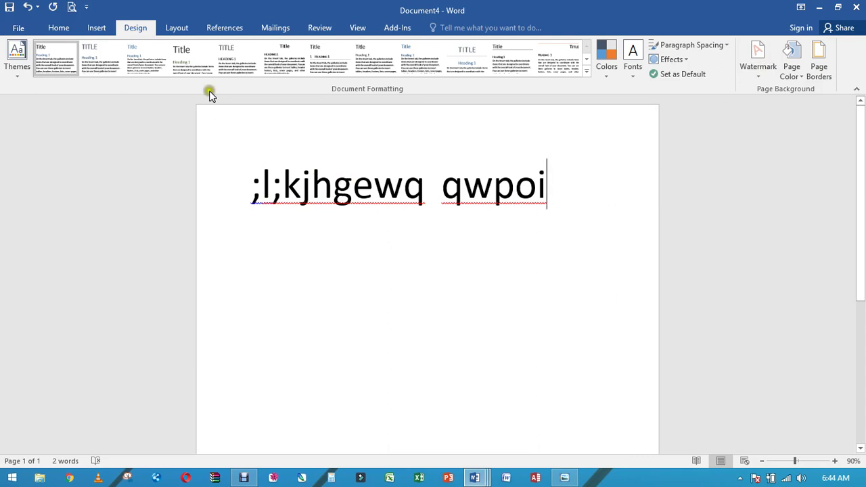
{"action": "left_click", "coordinate": [177, 27]}
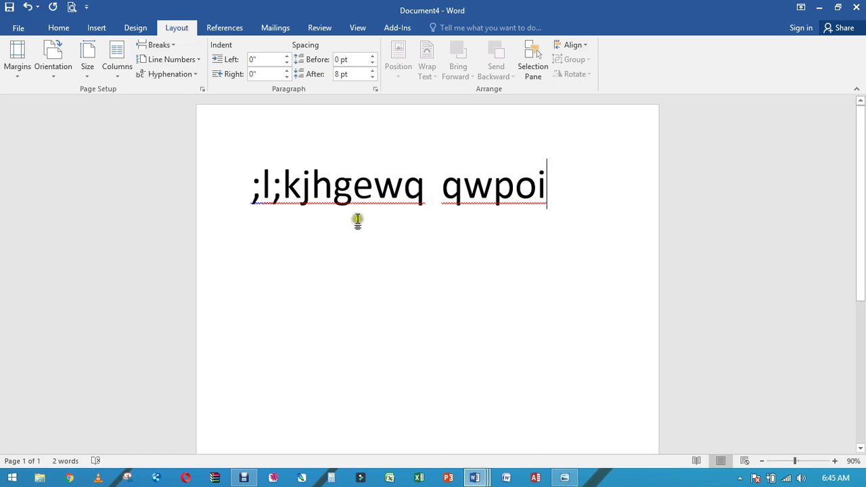
{"action": "left_click", "coordinate": [231, 30]}
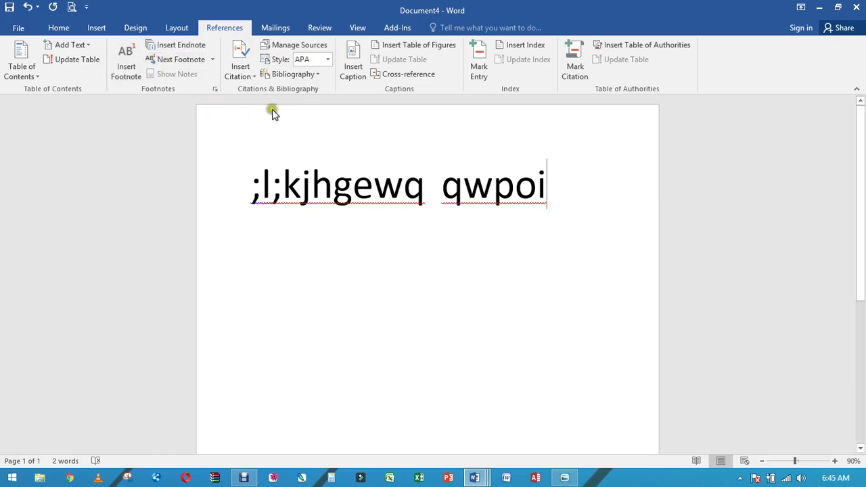
{"action": "left_click", "coordinate": [272, 29]}
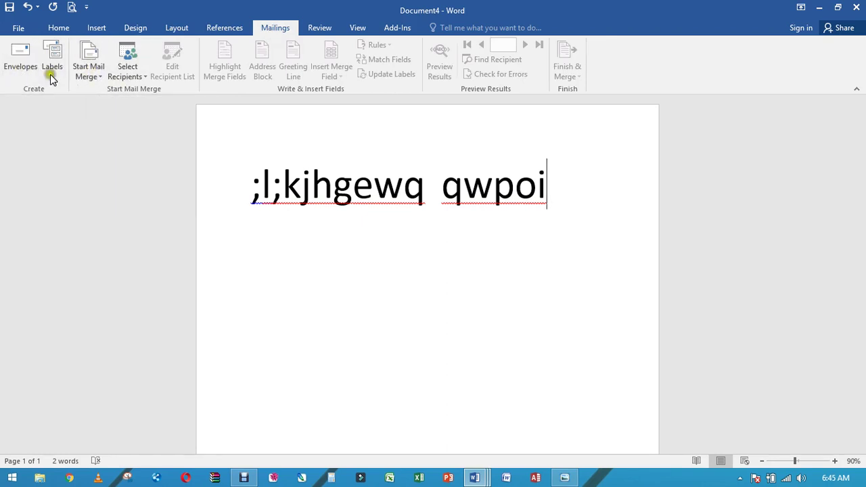
{"action": "left_click", "coordinate": [320, 29]}
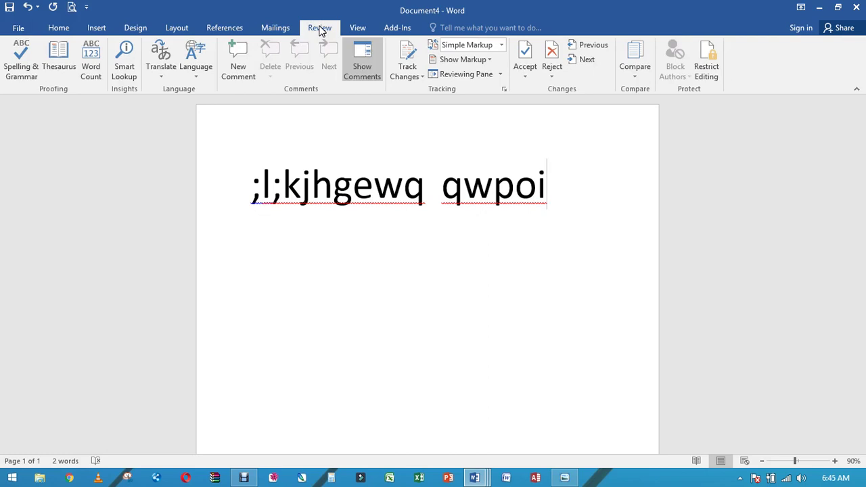
Replace the placeholder line with three sample paragraphs using =rand(3).
{"action": "key", "text": "ctrl+a"}
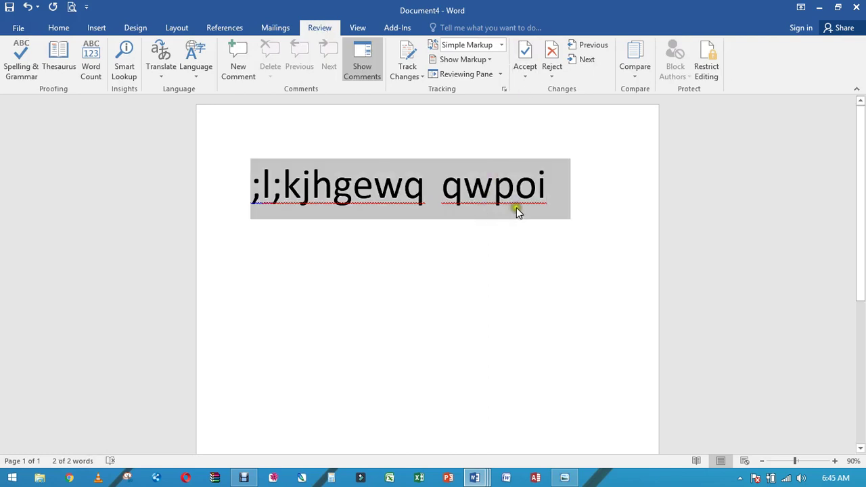
{"action": "left_click_drag", "start_coordinate": [547, 196], "coordinate": [253, 195]}
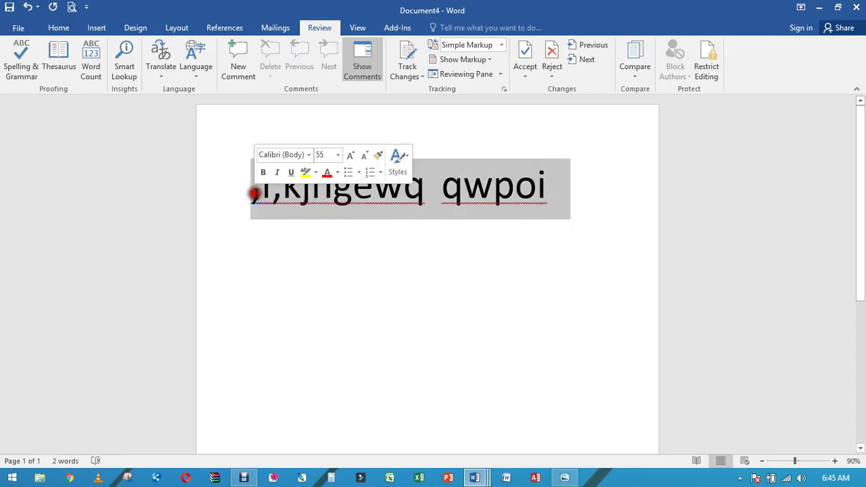
{"action": "type", "text": "=ra"}
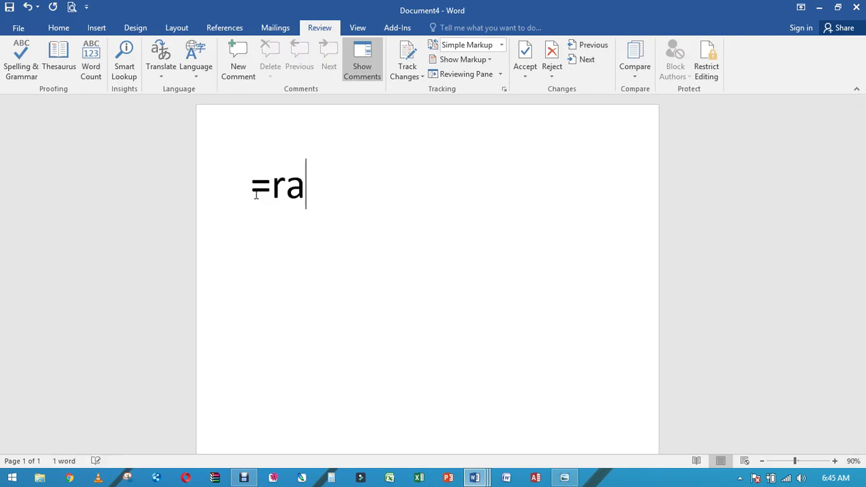
{"action": "type", "text": "nd"}
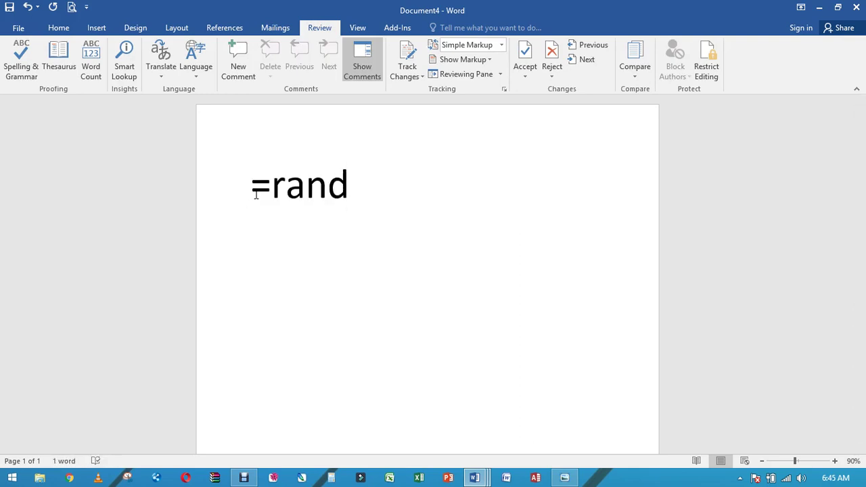
{"action": "type", "text": "("}
{"action": "type", "text": "3)"}
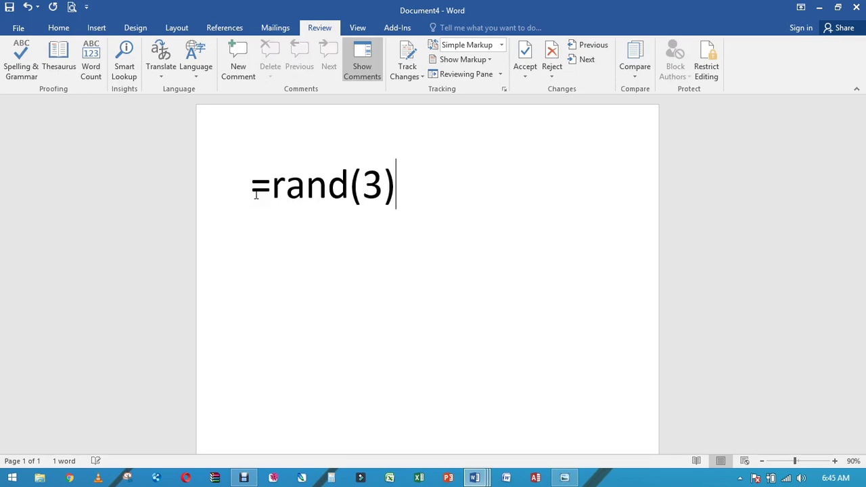
{"action": "key", "text": "Return"}
Change 'match' to 'metch' by replacing its letter a with e.
{"action": "scroll", "coordinate": [474, 271], "scroll_direction": "up", "scroll_amount": 3}
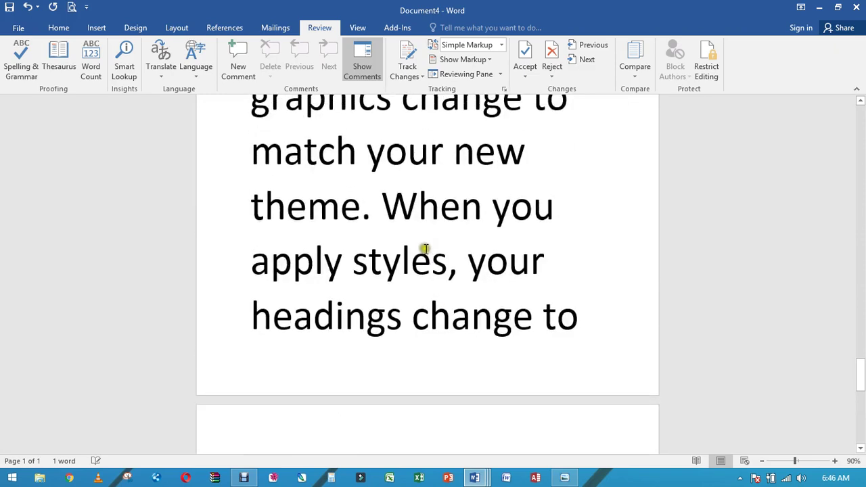
{"action": "left_click_drag", "start_coordinate": [305, 158], "coordinate": [283, 158]}
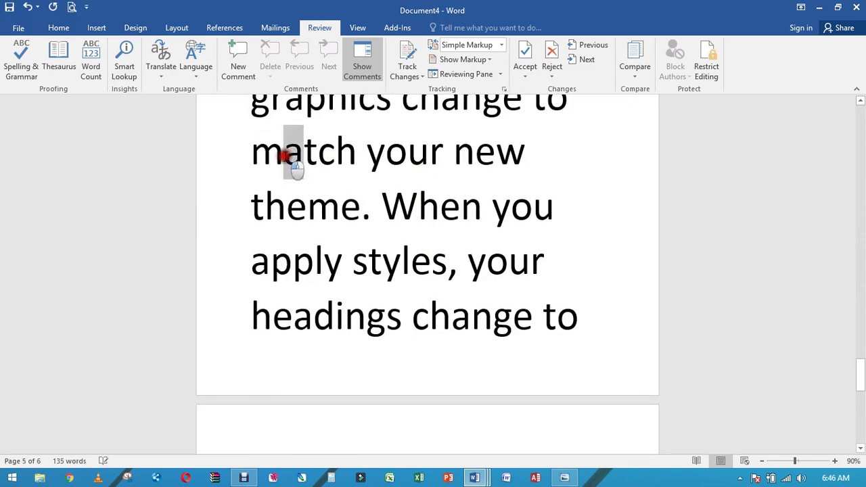
{"action": "type", "text": "e"}
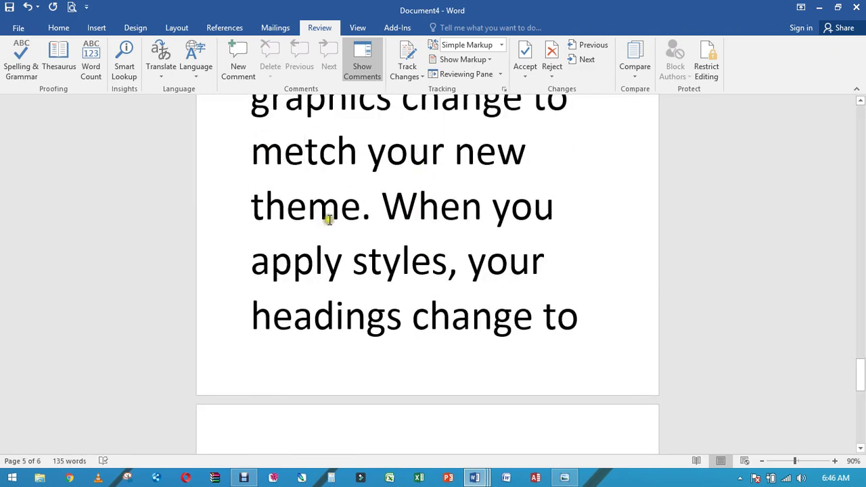
{"action": "left_click", "coordinate": [328, 213]}
Browse the View and Add-Ins tabs, then return to the Home formatting commands.
{"action": "left_click", "coordinate": [304, 160]}
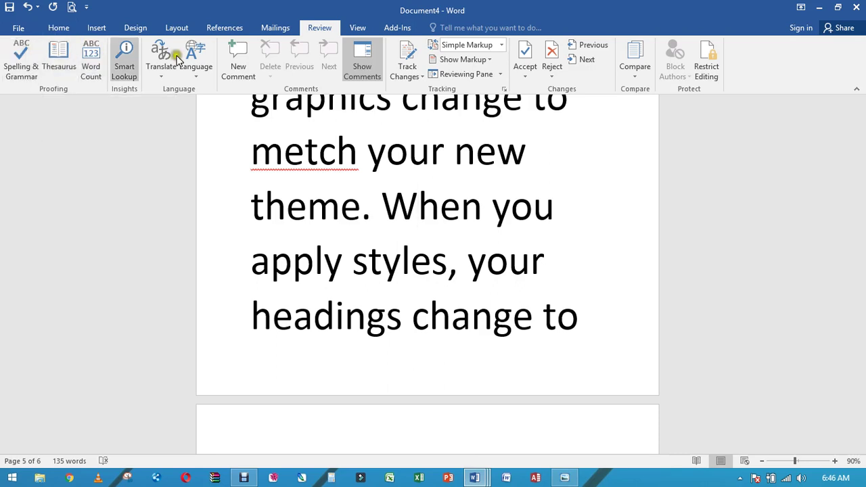
{"action": "left_click", "coordinate": [358, 28]}
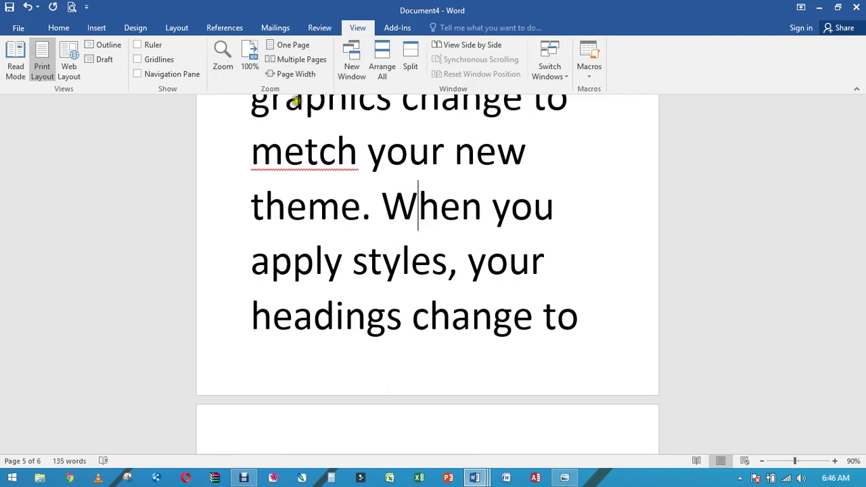
{"action": "left_click", "coordinate": [397, 28]}
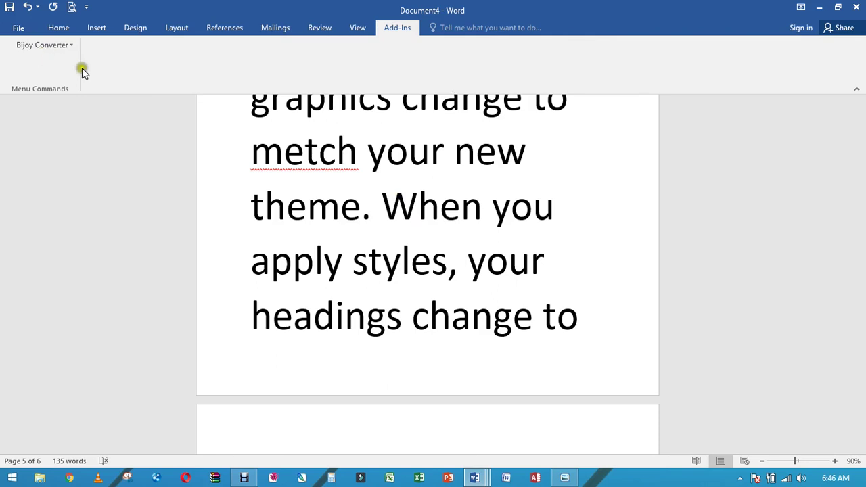
{"action": "left_click", "coordinate": [509, 304]}
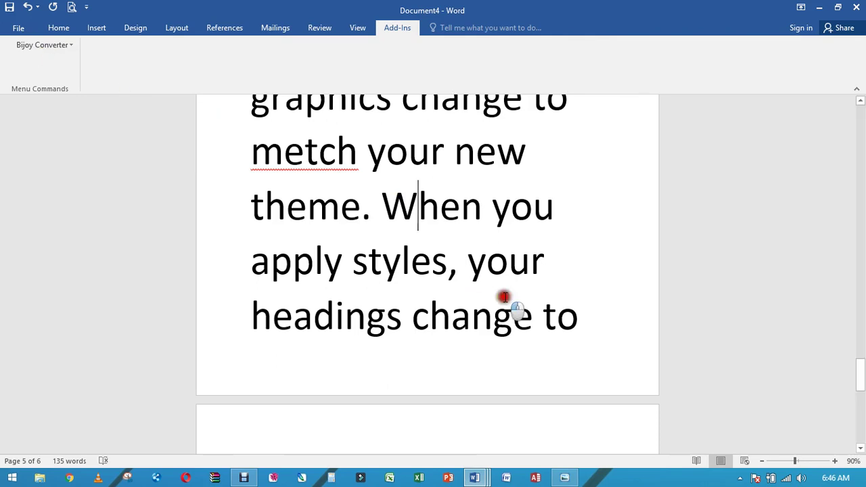
{"action": "left_click", "coordinate": [459, 242]}
{"action": "scroll", "coordinate": [265, 159], "scroll_direction": "up", "scroll_amount": 1}
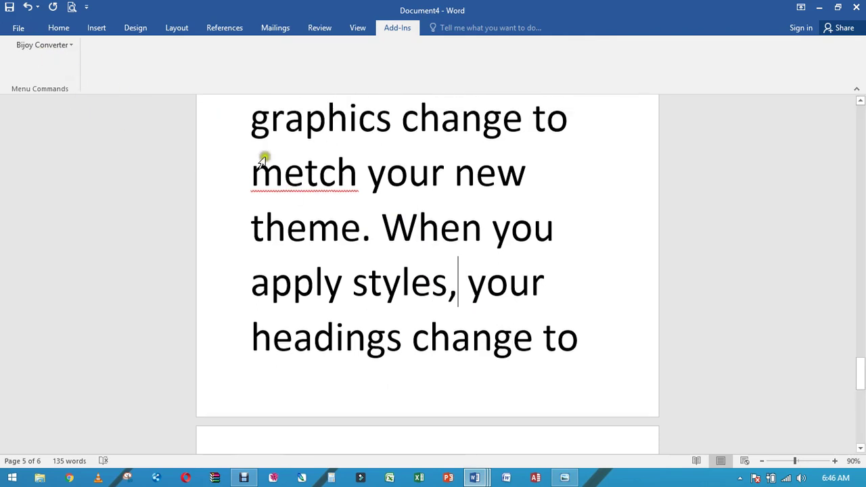
{"action": "left_click", "coordinate": [56, 28]}
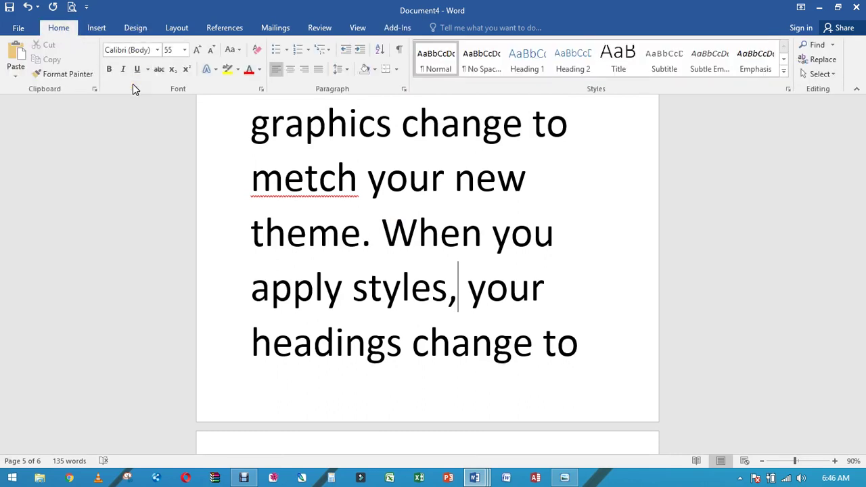
Scroll back to the top of the document and click into the opening paragraph.
{"action": "left_click", "coordinate": [59, 28]}
{"action": "left_click", "coordinate": [331, 285]}
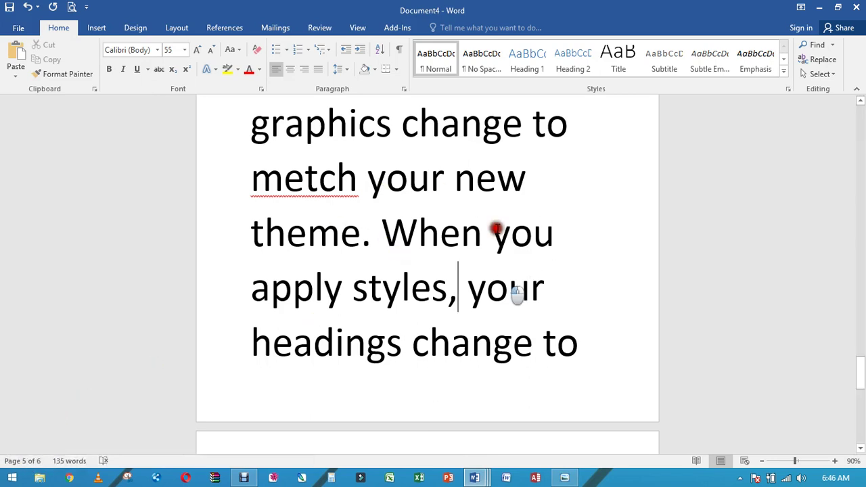
{"action": "left_click_drag", "start_coordinate": [860, 372], "coordinate": [851, 129]}
{"action": "left_click", "coordinate": [405, 148]}
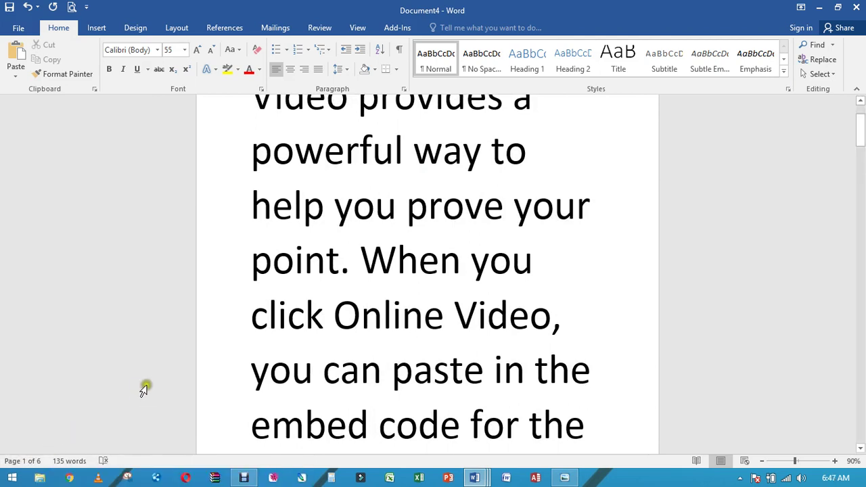
Check the word count statistics: 135 words on 6 pages.
{"action": "left_click", "coordinate": [65, 462]}
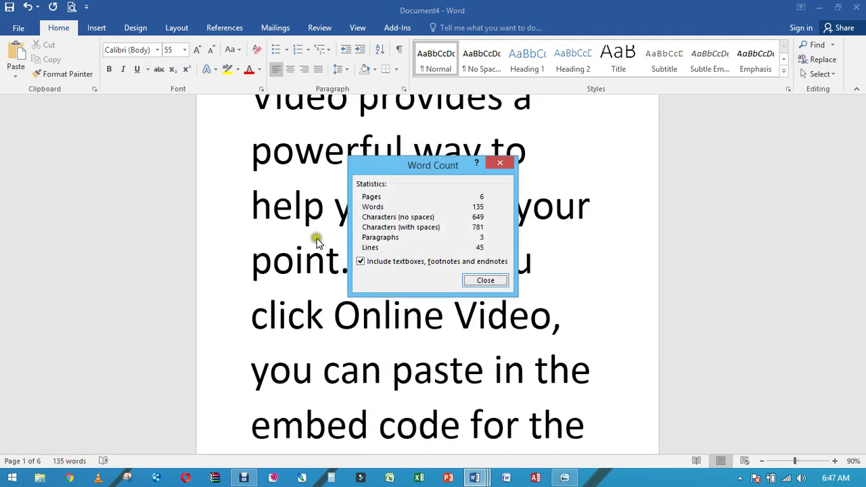
{"action": "left_click_drag", "start_coordinate": [389, 157], "coordinate": [399, 97]}
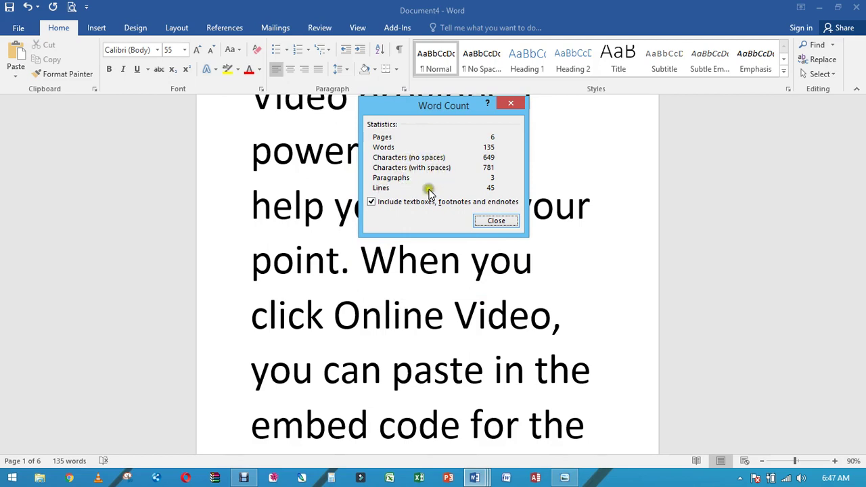
{"action": "left_click", "coordinate": [494, 222]}
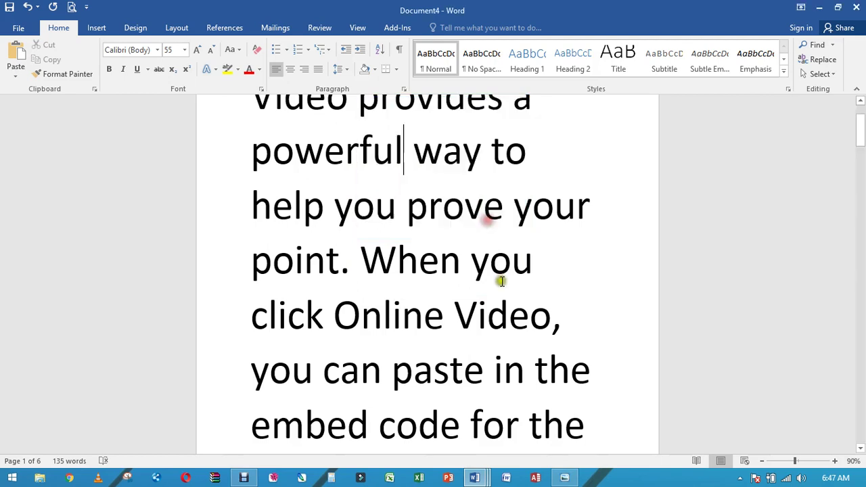
Zoom out, then zoom in to 130%, and show the Layout settings.
{"action": "left_click", "coordinate": [763, 461]}
{"action": "left_click", "coordinate": [763, 462]}
{"action": "left_click", "coordinate": [763, 462]}
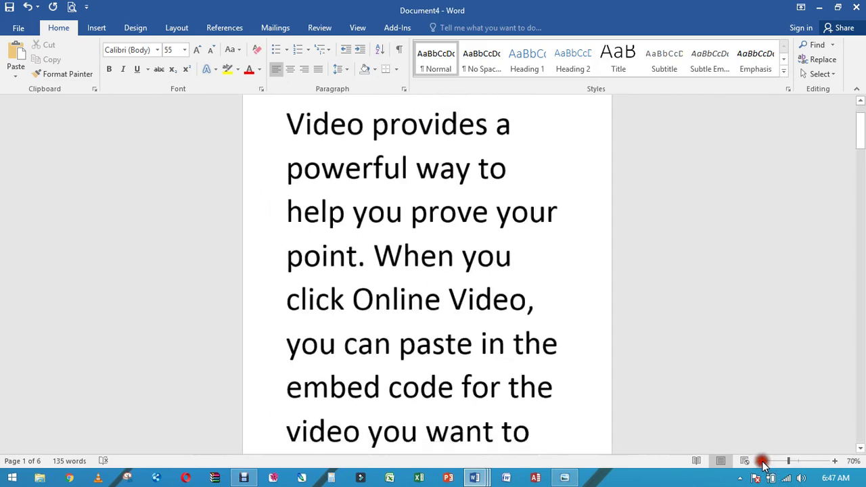
{"action": "left_click", "coordinate": [763, 462]}
{"action": "left_click", "coordinate": [763, 462]}
{"action": "left_click", "coordinate": [763, 462]}
{"action": "left_click", "coordinate": [763, 461]}
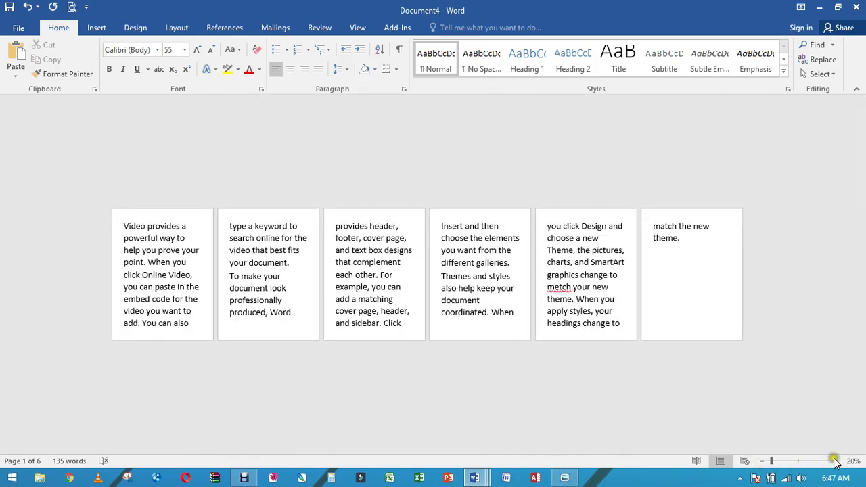
{"action": "left_click", "coordinate": [835, 462]}
{"action": "left_click", "coordinate": [836, 461]}
{"action": "left_click", "coordinate": [836, 462]}
{"action": "left_click", "coordinate": [835, 462]}
{"action": "left_click", "coordinate": [836, 462]}
{"action": "left_click", "coordinate": [835, 462]}
{"action": "left_click", "coordinate": [838, 461]}
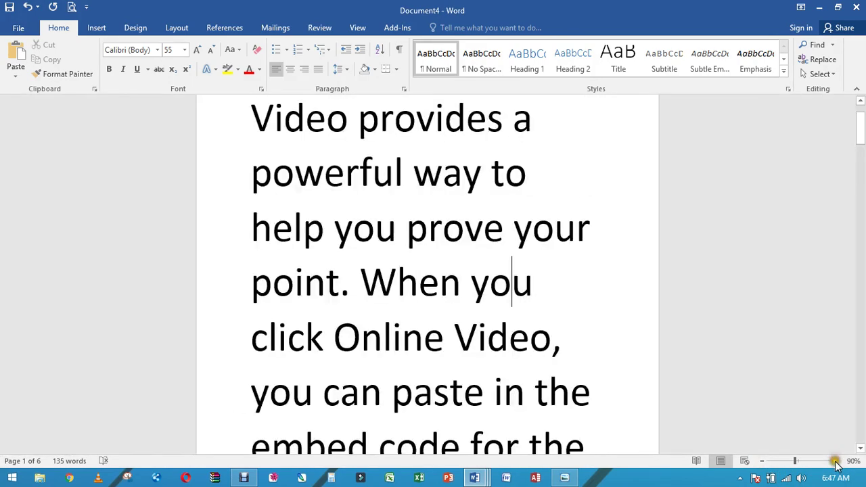
{"action": "left_click", "coordinate": [837, 462]}
{"action": "left_click", "coordinate": [838, 462]}
{"action": "left_click", "coordinate": [837, 462]}
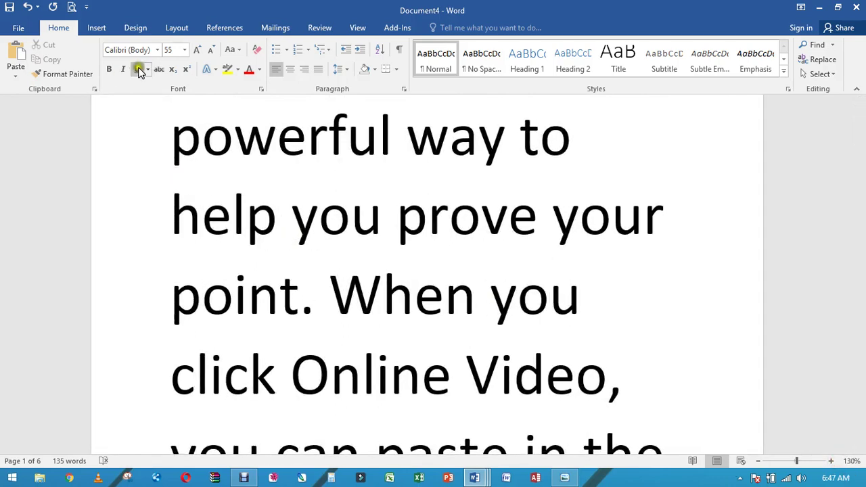
{"action": "left_click", "coordinate": [177, 30]}
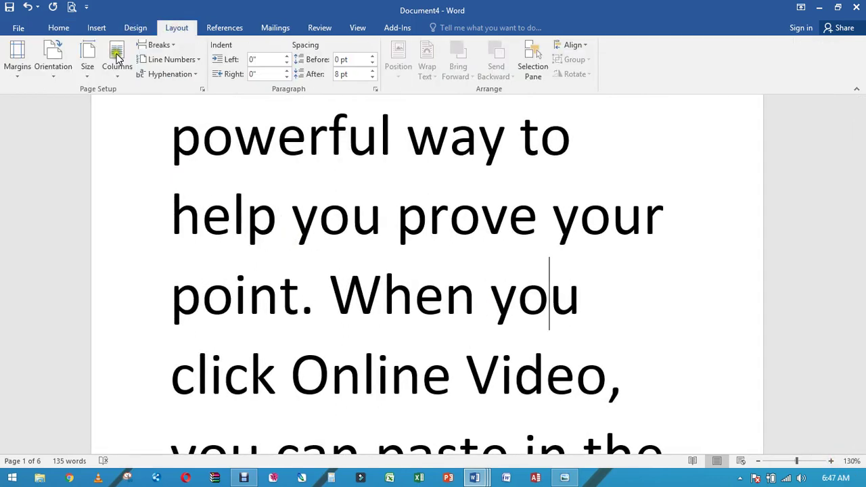
Keep the page at Letter size, then delete and restore all the text.
{"action": "left_click", "coordinate": [87, 65]}
{"action": "left_click", "coordinate": [98, 107]}
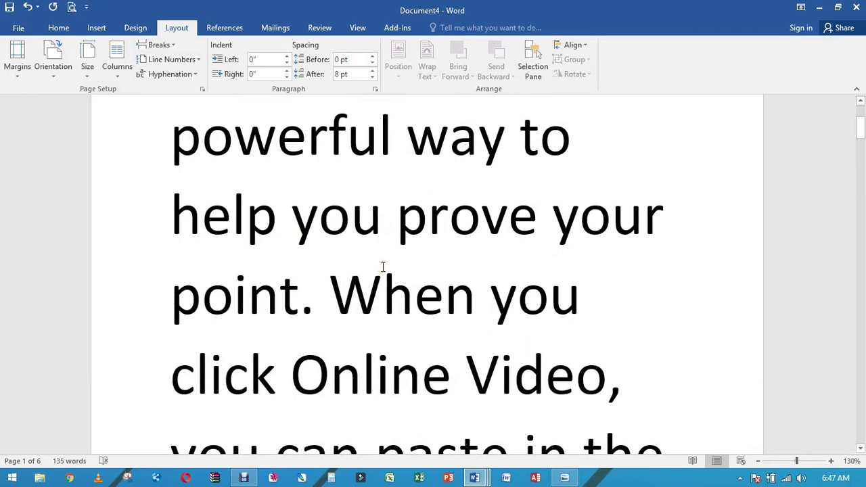
{"action": "key", "text": "ctrl+a"}
{"action": "key", "text": "ctrl+Home"}
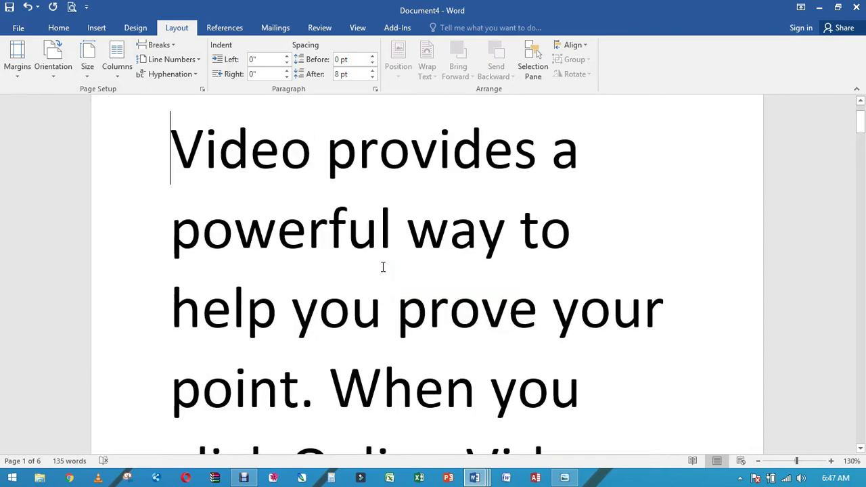
{"action": "key", "text": "ctrl+a"}
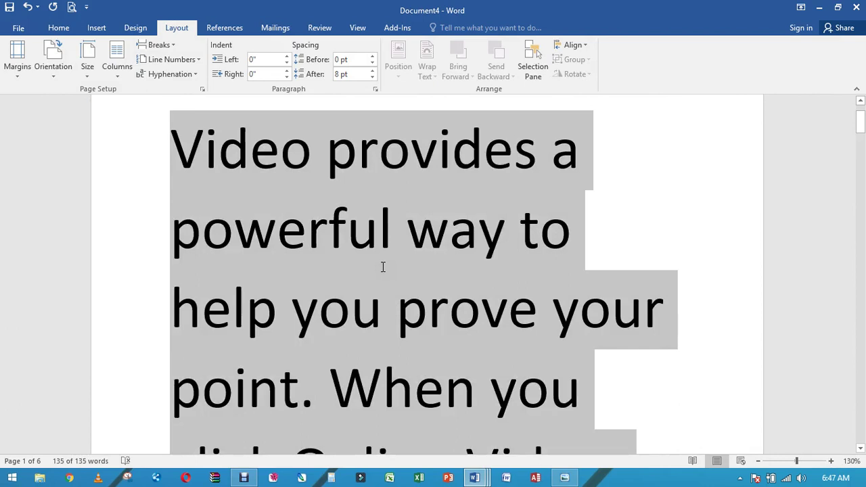
{"action": "key", "text": "Delete"}
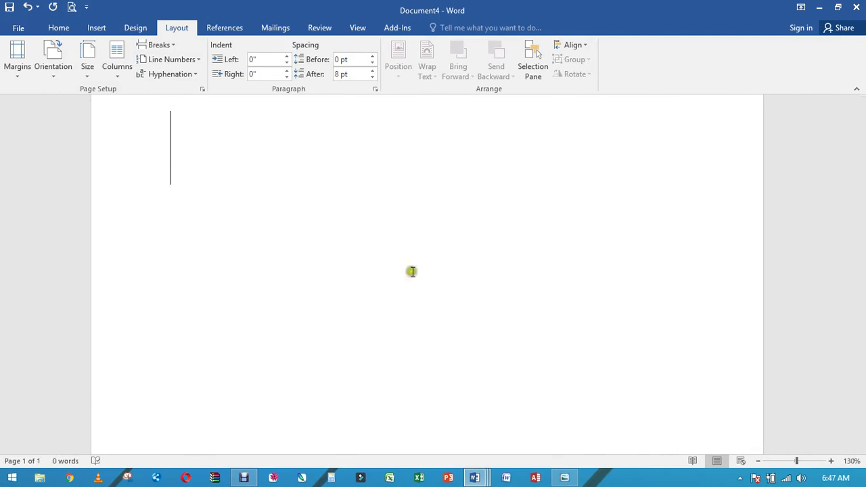
{"action": "scroll", "coordinate": [433, 267], "scroll_direction": "up", "scroll_amount": 2}
{"action": "key", "text": "ctrl+z"}
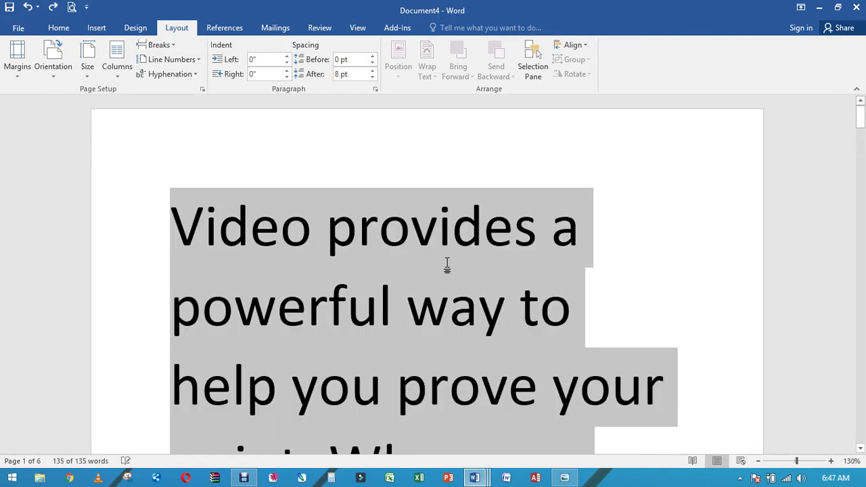
Shrink the selected text's font size three steps and justify all paragraphs.
{"action": "key", "text": "ctrl+bracketleft"}
{"action": "key", "text": "ctrl+bracketleft"}
{"action": "key", "text": "ctrl+bracketleft"}
{"action": "key", "text": "ctrl+bracketleft"}
{"action": "key", "text": "ctrl+bracketleft"}
{"action": "key", "text": "ctrl+bracketleft"}
{"action": "key", "text": "ctrl+bracketleft"}
{"action": "key", "text": "ctrl+bracketleft"}
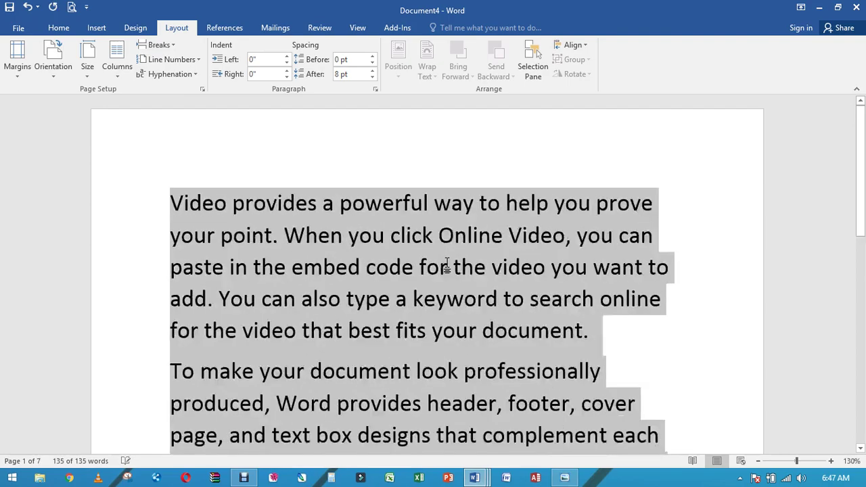
{"action": "key", "text": "ctrl+bracketleft"}
{"action": "key", "text": "ctrl+bracketleft"}
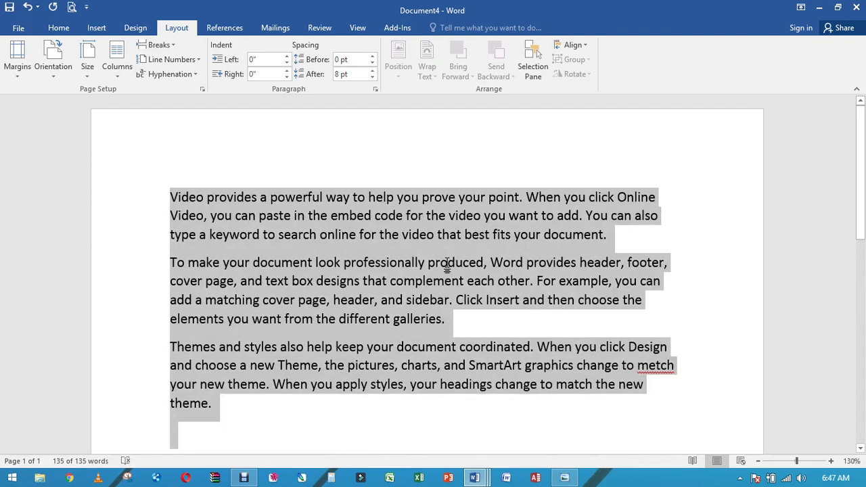
{"action": "key", "text": "ctrl+bracketleft"}
{"action": "key", "text": "ctrl+j"}
{"action": "left_click", "coordinate": [268, 197]}
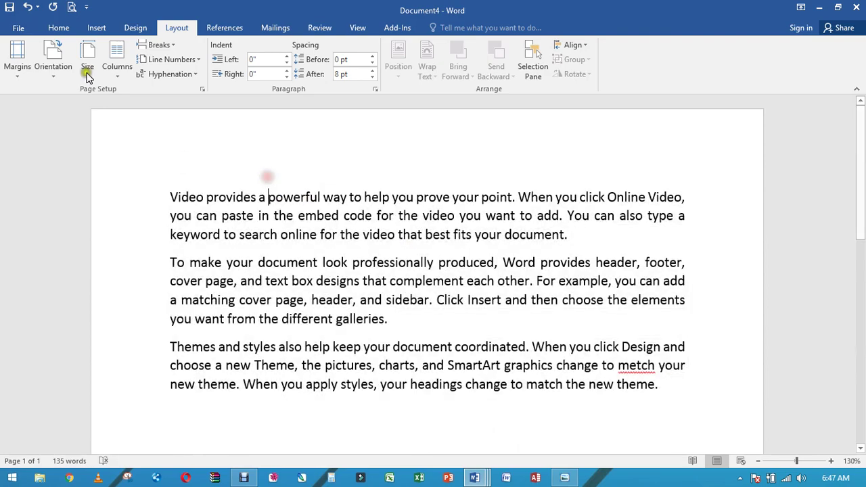
{"action": "left_click", "coordinate": [20, 29]}
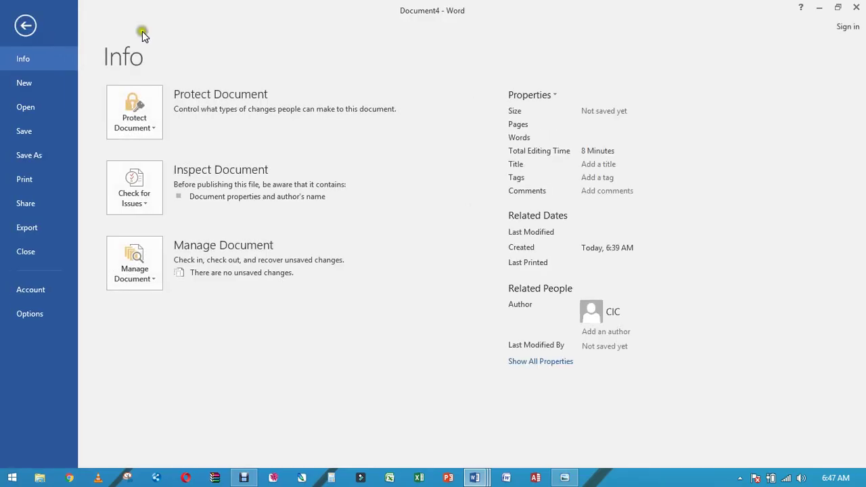
Leave Document4's Info page for its text, then bring the older Word's blank Document5 to the front.
{"action": "left_click", "coordinate": [25, 28]}
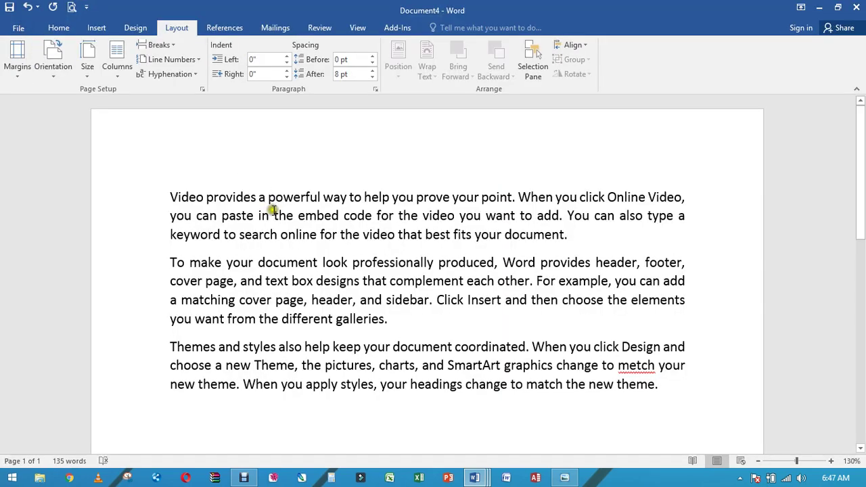
{"action": "left_click", "coordinate": [352, 236]}
{"action": "left_click", "coordinate": [506, 479]}
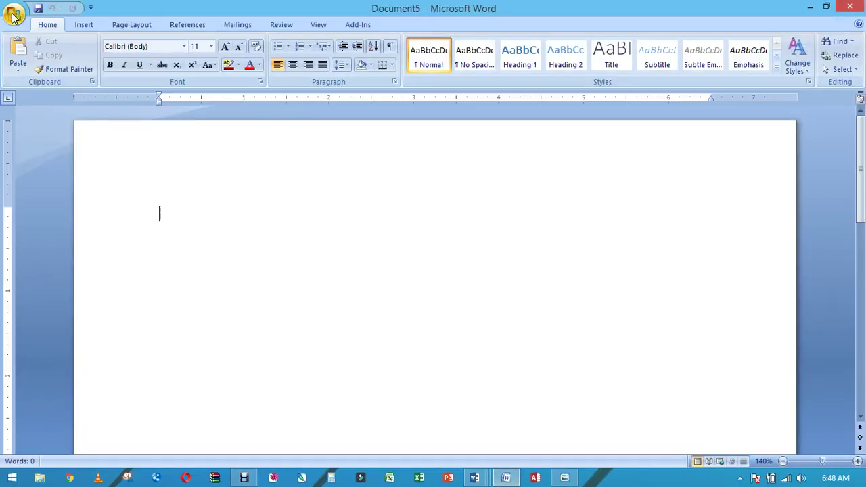
Open and close the older Word's file menu, then switch to Document1 from the taskbar previews.
{"action": "left_click", "coordinate": [14, 16]}
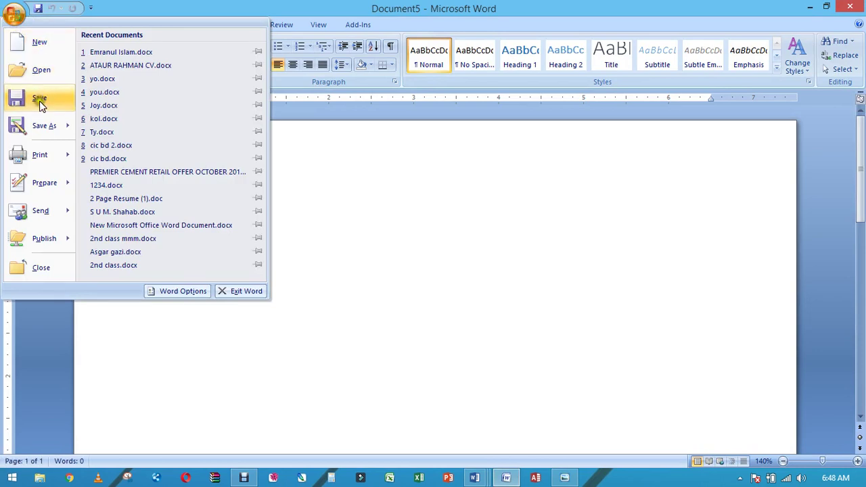
{"action": "left_click", "coordinate": [411, 367]}
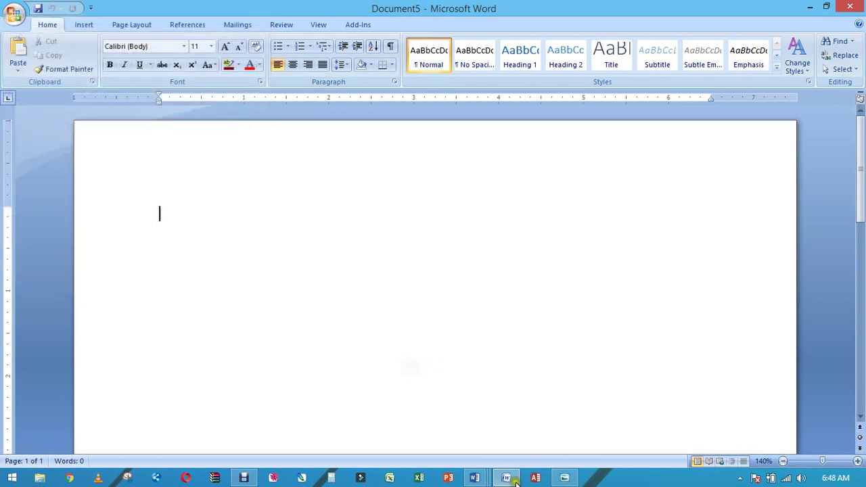
{"action": "left_click", "coordinate": [473, 478]}
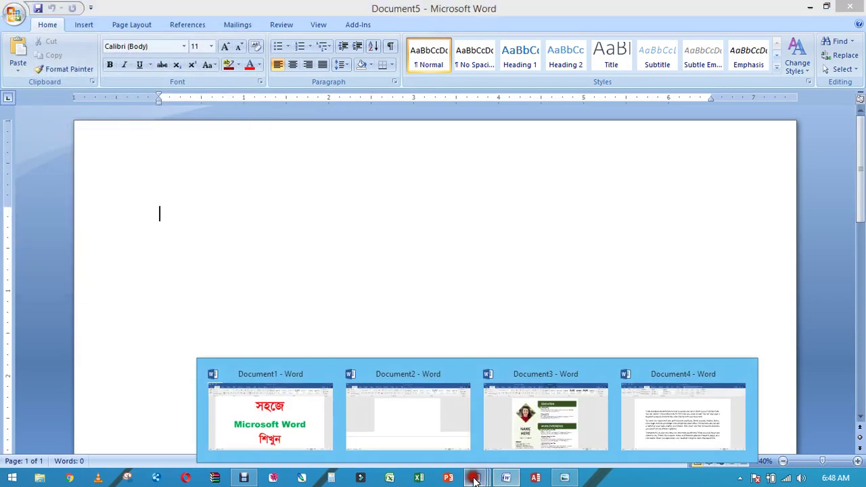
{"action": "left_click", "coordinate": [280, 420]}
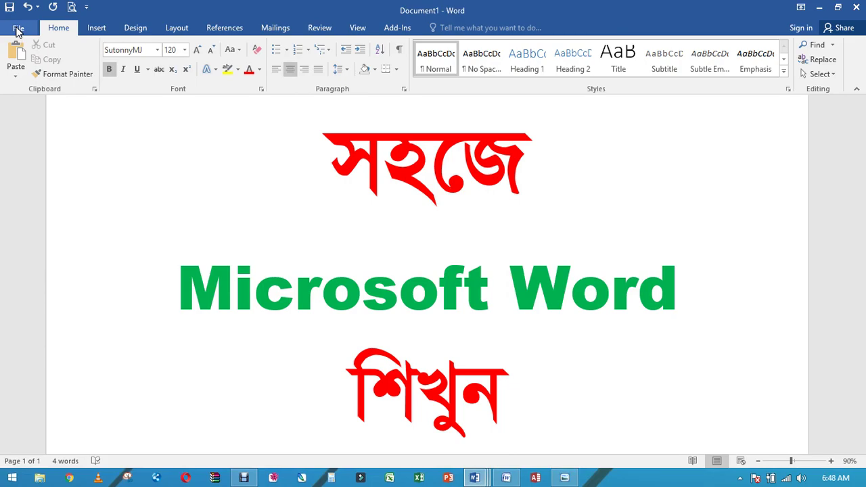
View Document1's Info page, then return to Document5 and open its Office file menu.
{"action": "left_click", "coordinate": [19, 31]}
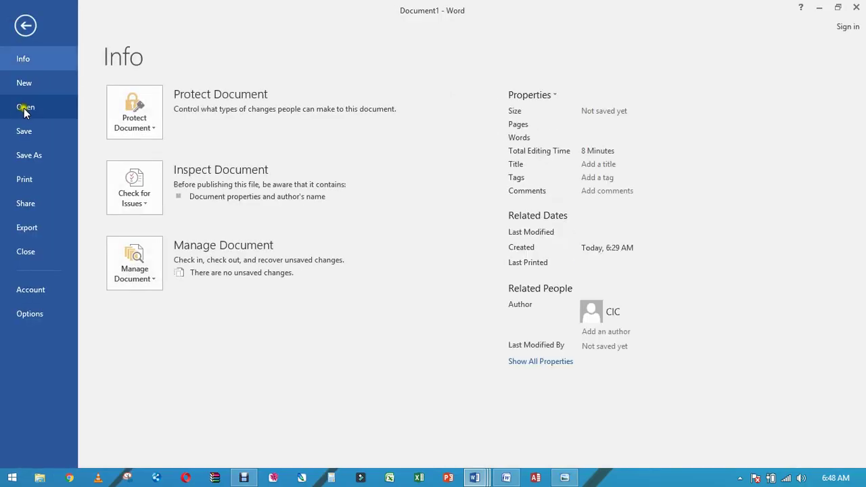
{"action": "left_click", "coordinate": [25, 28]}
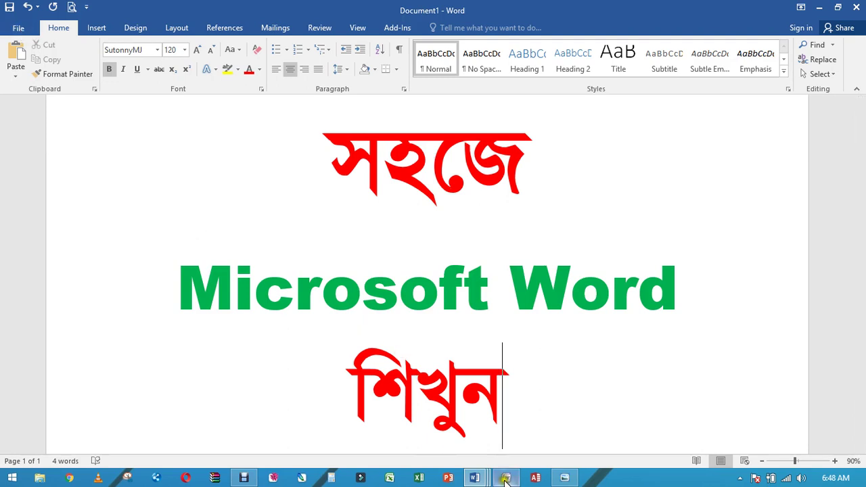
{"action": "left_click", "coordinate": [507, 478]}
{"action": "left_click", "coordinate": [16, 15]}
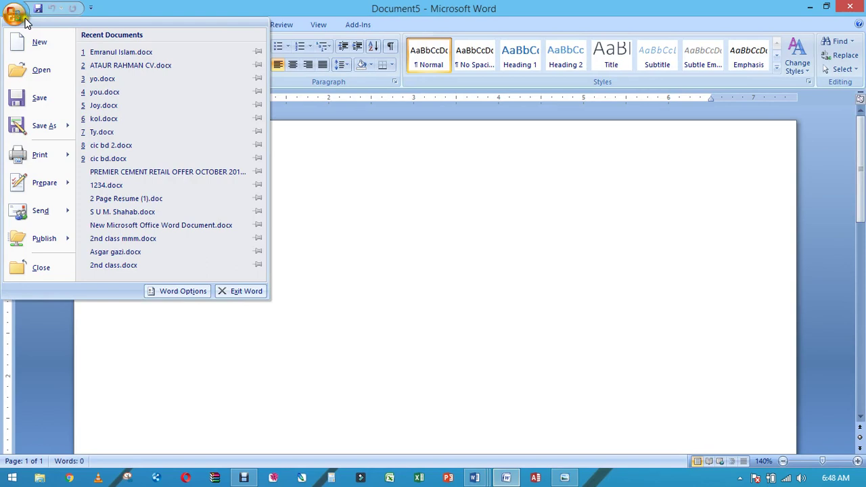
Switch back to Document1, put the cursor at its first line, and view its 4-word Info page.
{"action": "left_click", "coordinate": [467, 479]}
{"action": "left_click", "coordinate": [310, 414]}
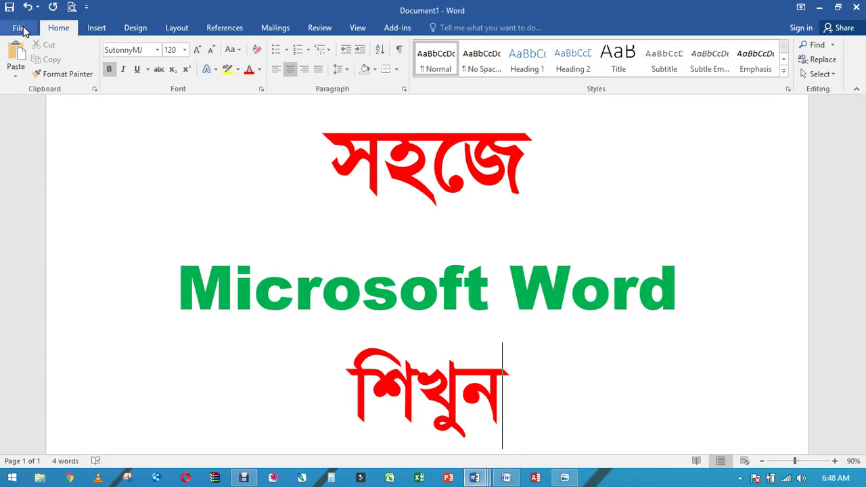
{"action": "left_click", "coordinate": [409, 229]}
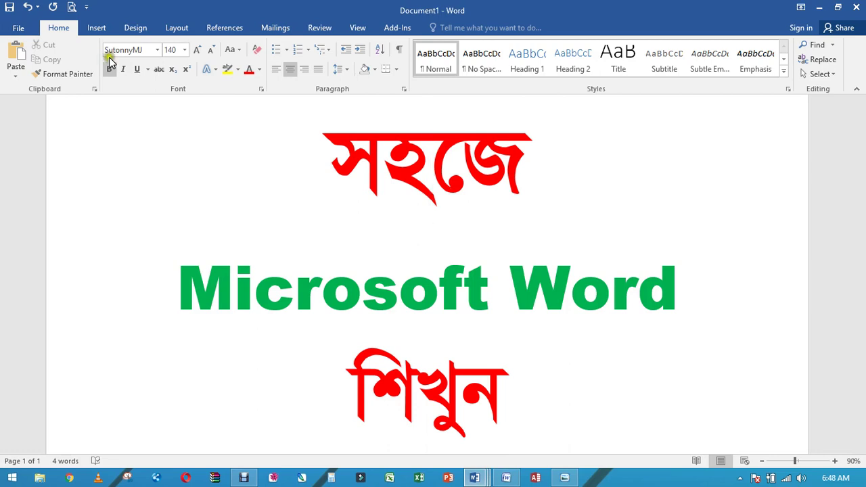
{"action": "left_click", "coordinate": [303, 187]}
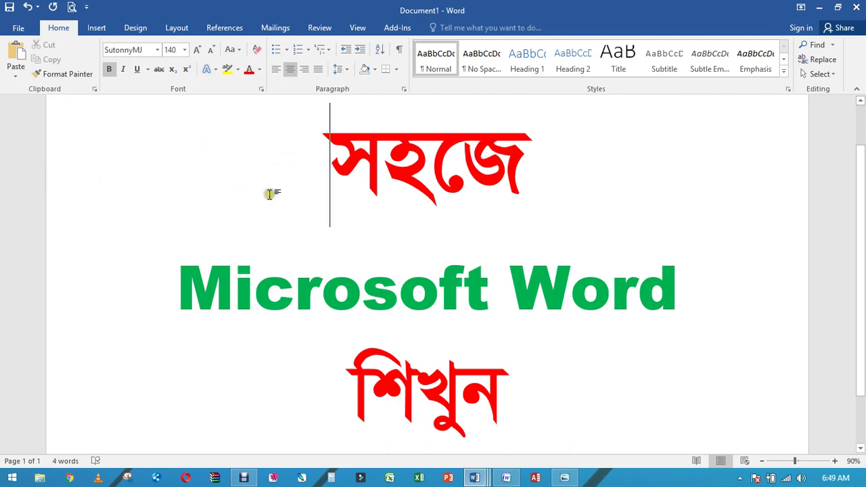
{"action": "left_click", "coordinate": [19, 31]}
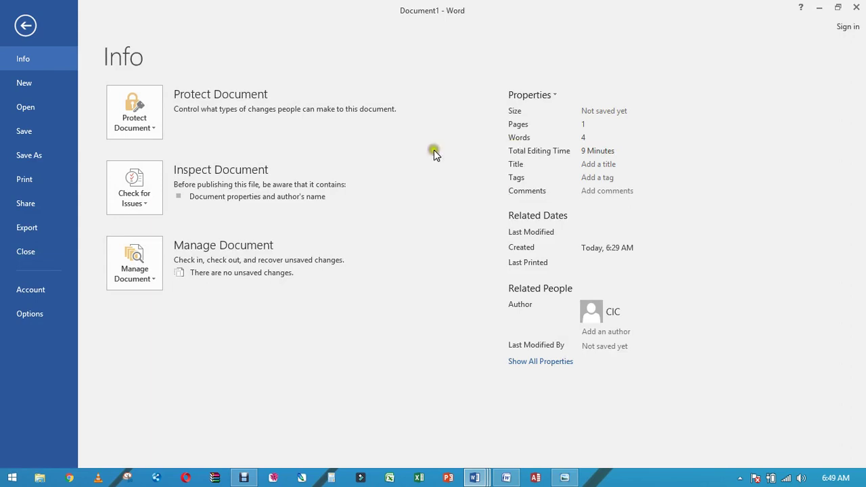
Create a blank Document6 from the New templates and view its Info page showing 0 words.
{"action": "left_click", "coordinate": [30, 84]}
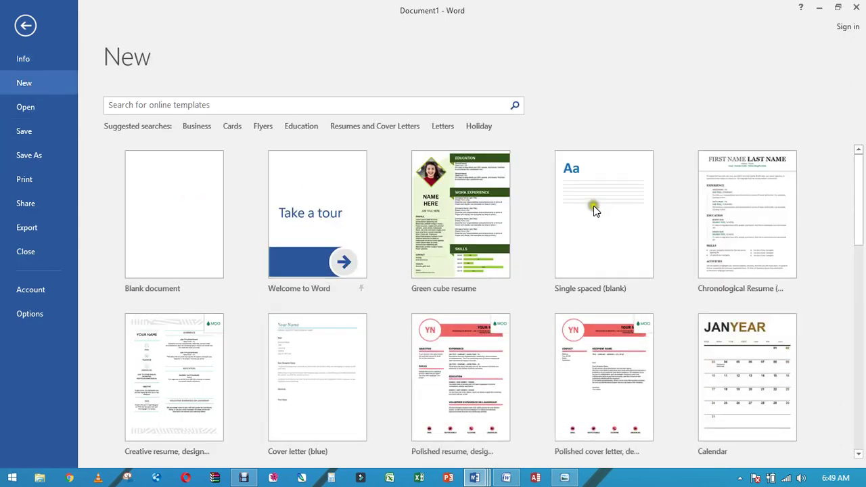
{"action": "scroll", "coordinate": [687, 260], "scroll_direction": "down", "scroll_amount": 3}
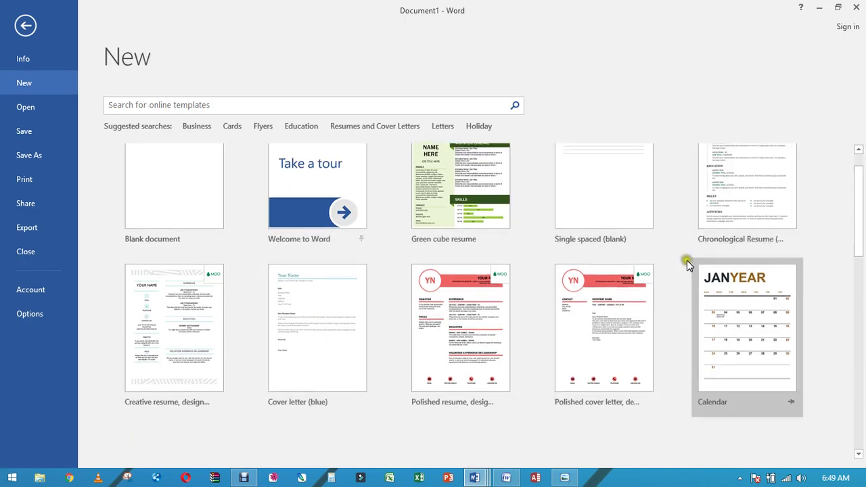
{"action": "scroll", "coordinate": [300, 325], "scroll_direction": "up", "scroll_amount": 3}
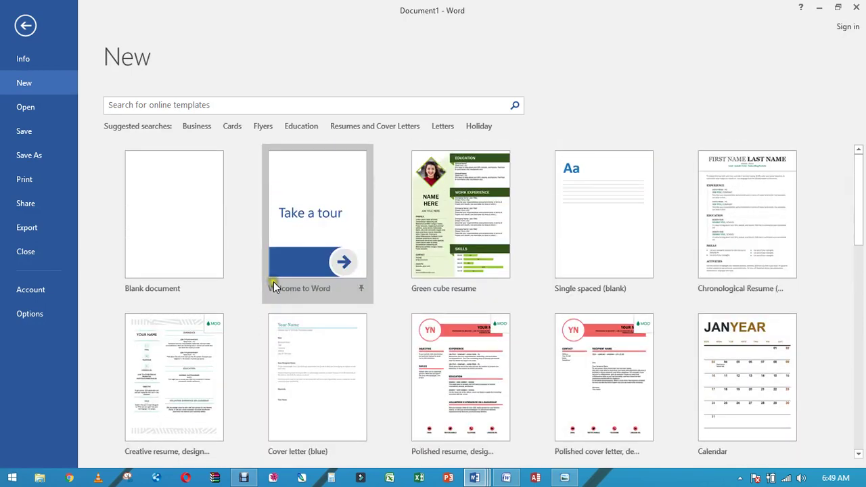
{"action": "left_click", "coordinate": [185, 197]}
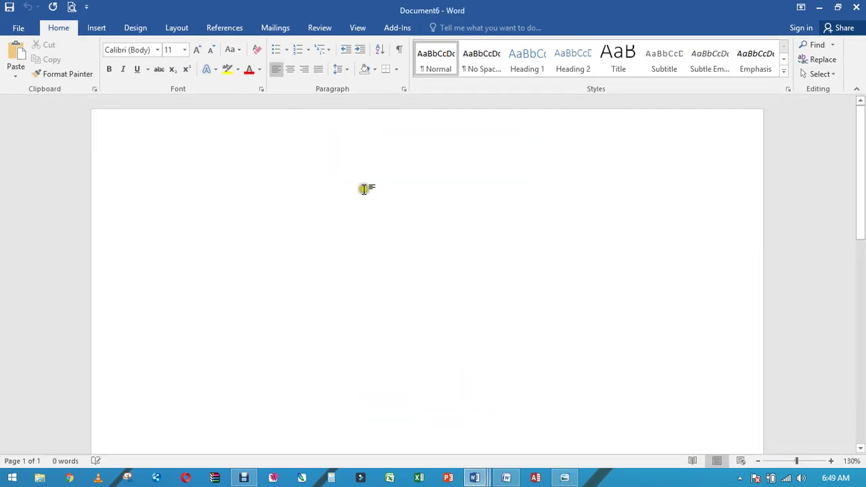
{"action": "left_click", "coordinate": [16, 29]}
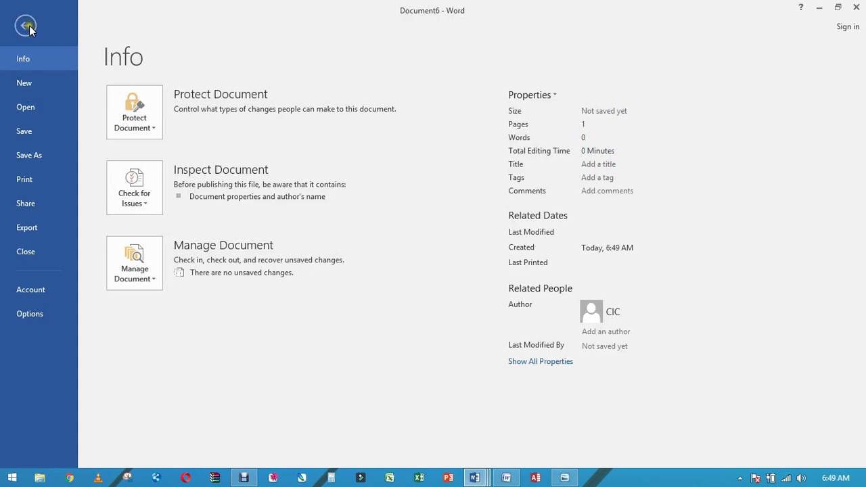
Make another blank document through File > New, then close both extra blank documents.
{"action": "left_click", "coordinate": [25, 25]}
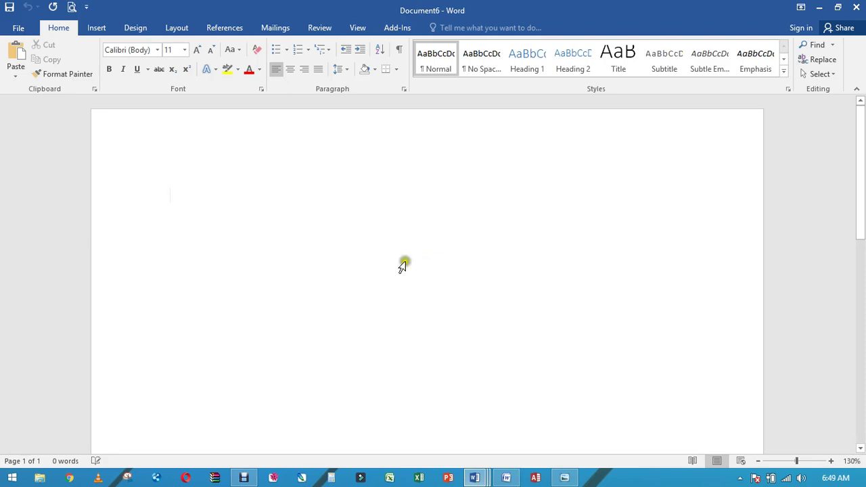
{"action": "left_click", "coordinate": [19, 28]}
{"action": "left_click", "coordinate": [27, 84]}
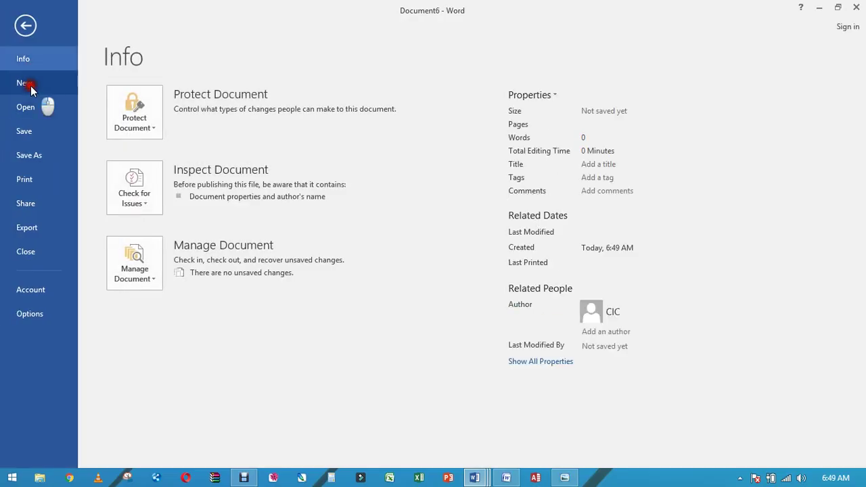
{"action": "left_click", "coordinate": [194, 194]}
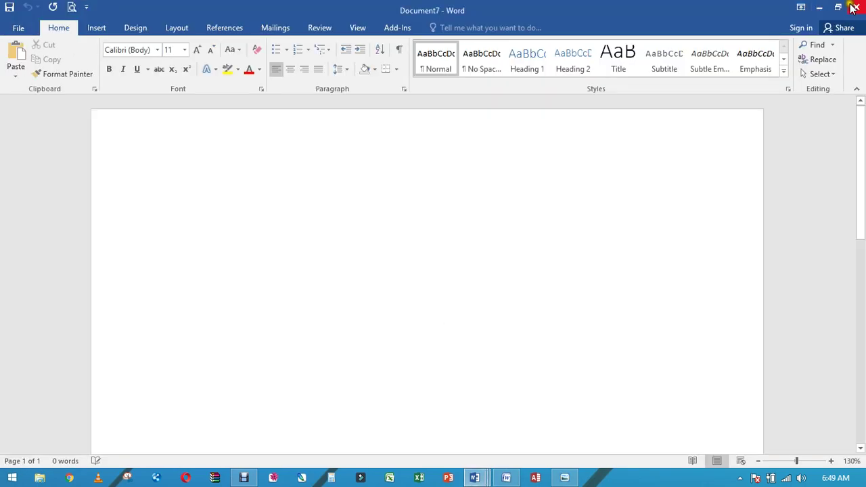
{"action": "left_click", "coordinate": [857, 7]}
{"action": "left_click", "coordinate": [858, 7]}
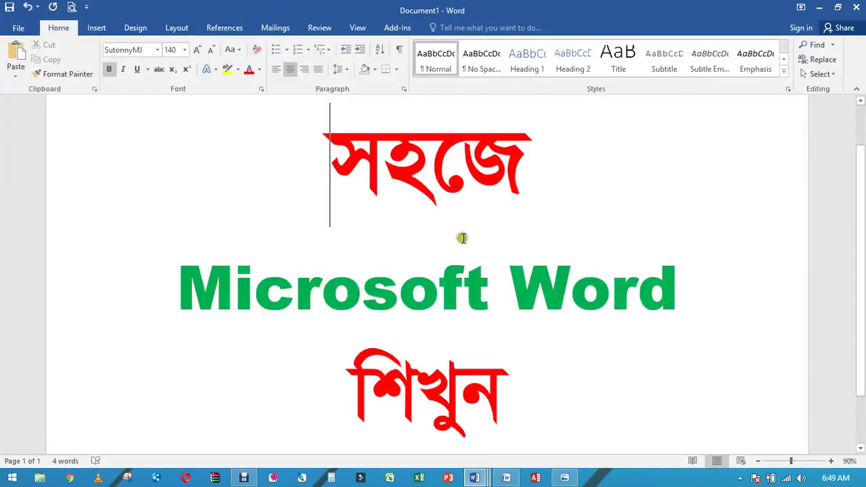
In Document1's Bengali text, create a blank document with Ctrl+N, close it, and view Document1's Info page.
{"action": "left_click", "coordinate": [453, 249]}
{"action": "left_click", "coordinate": [592, 204]}
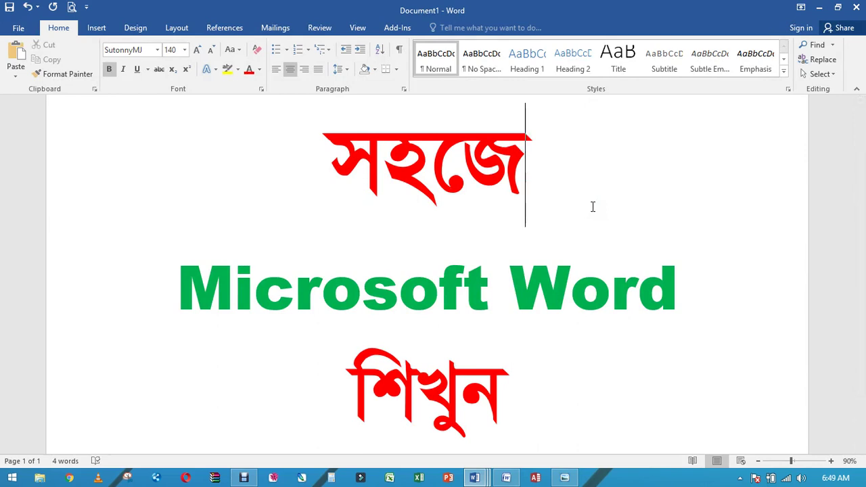
{"action": "key", "text": "ctrl+n"}
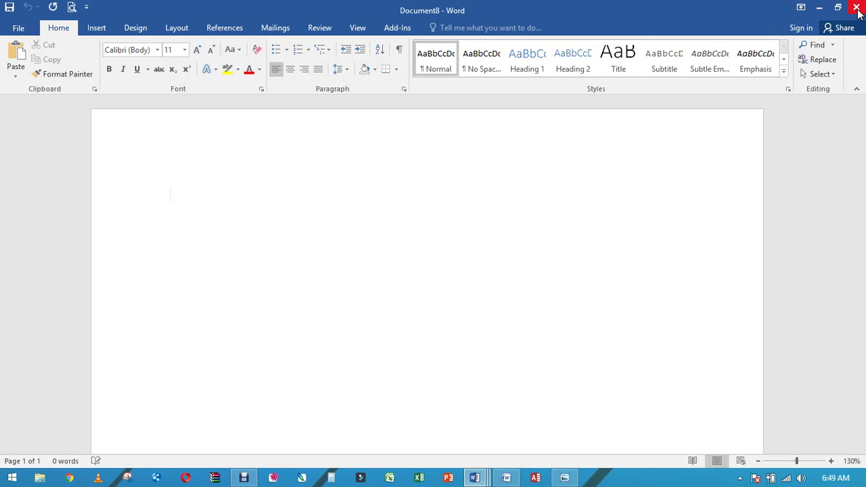
{"action": "left_click", "coordinate": [859, 12]}
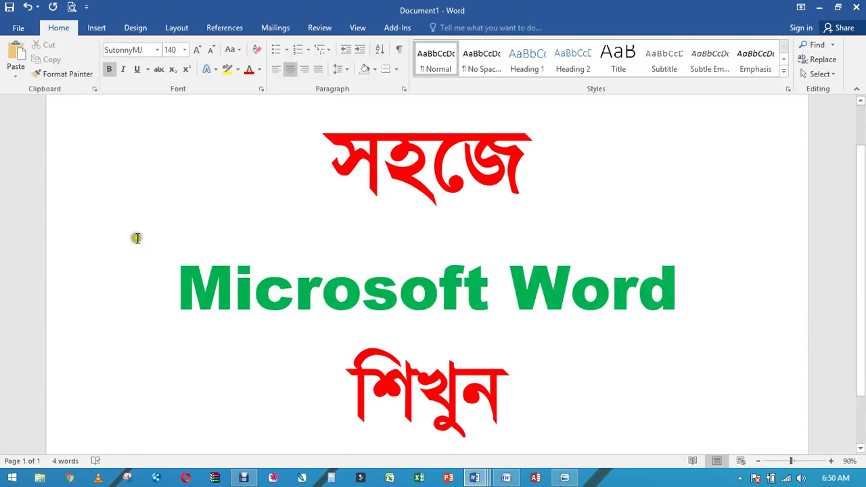
{"action": "left_click", "coordinate": [20, 29]}
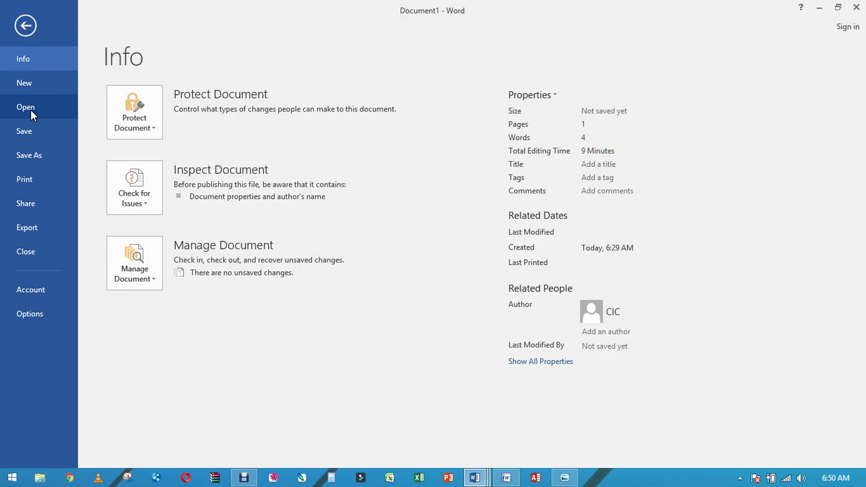
Return to Document1, then browse This PC from File > Open to reach the Documents folder dialog.
{"action": "left_click", "coordinate": [26, 25]}
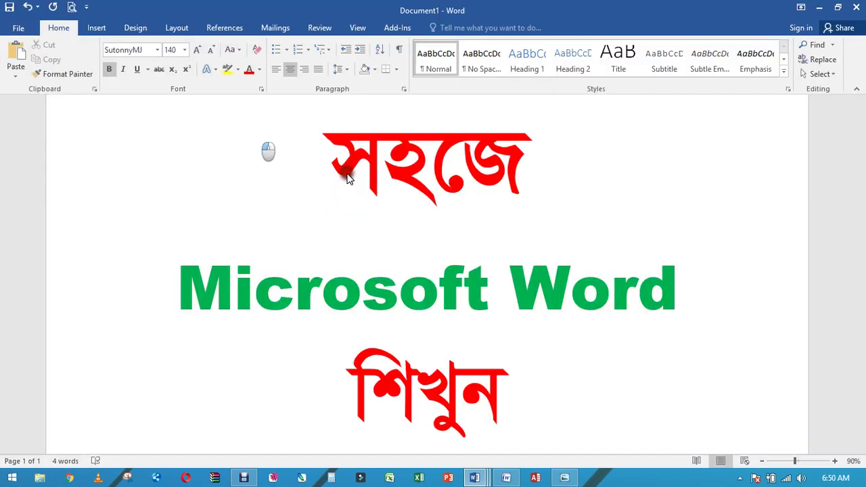
{"action": "left_click", "coordinate": [582, 374]}
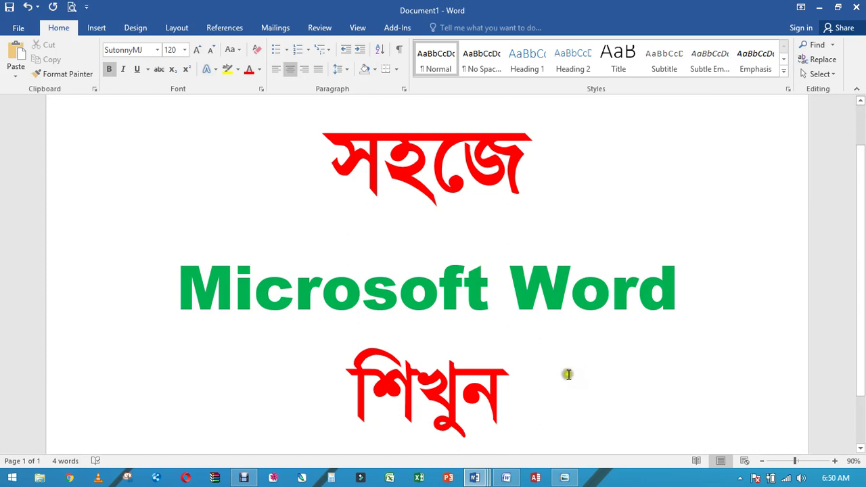
{"action": "left_click", "coordinate": [18, 28]}
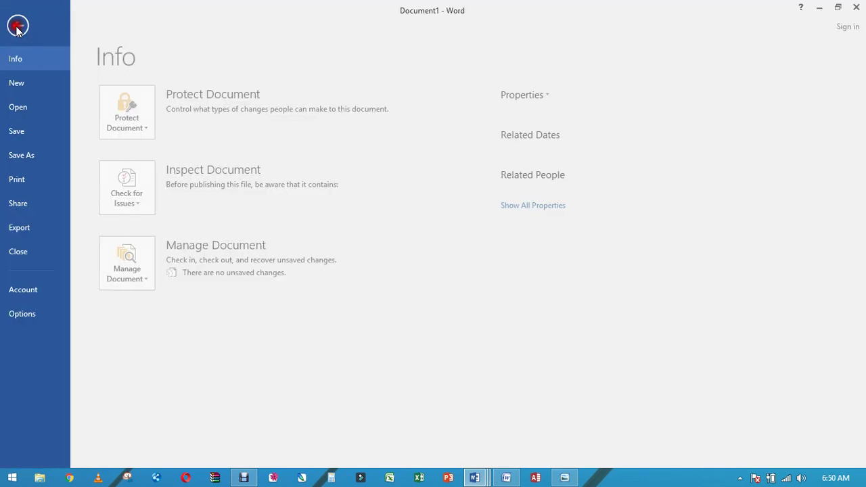
{"action": "left_click", "coordinate": [27, 107]}
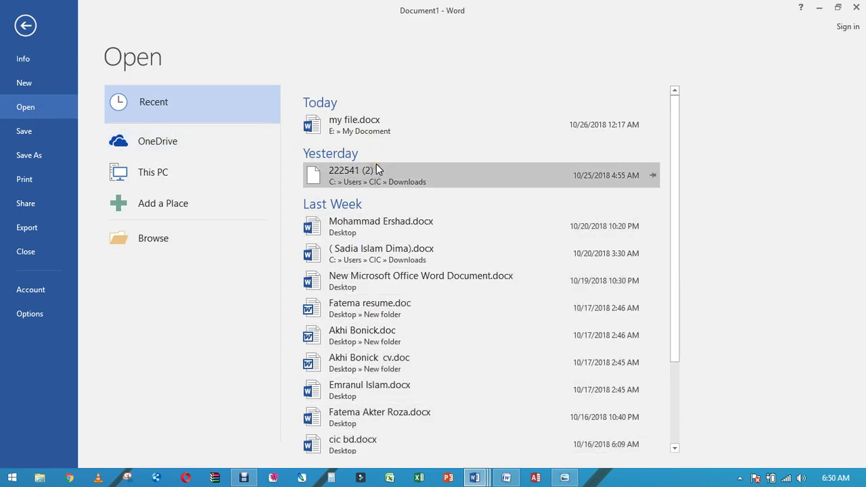
{"action": "left_click", "coordinate": [150, 174]}
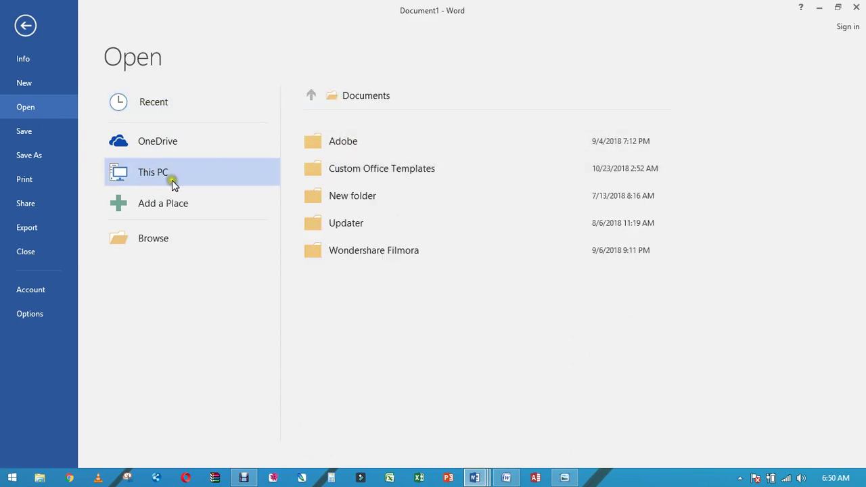
{"action": "left_click", "coordinate": [139, 239]}
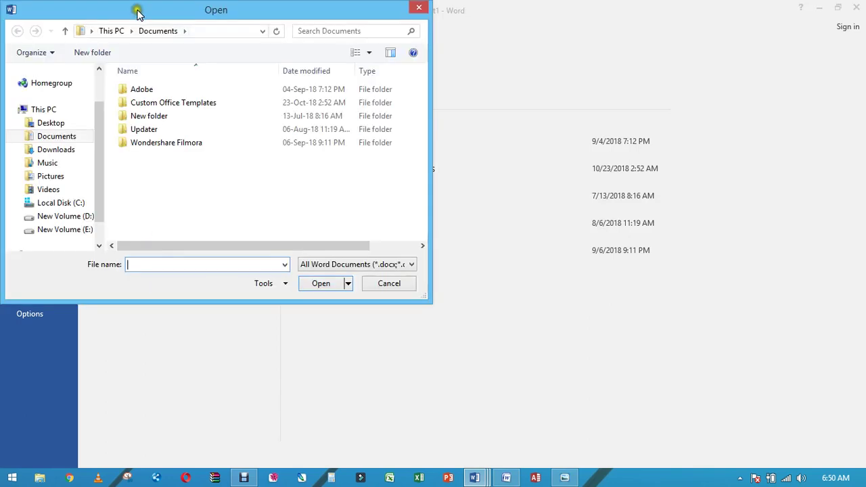
Open the resume .docx from the Desktop, scroll through it, and close its window.
{"action": "left_click_drag", "start_coordinate": [139, 11], "coordinate": [485, 31]}
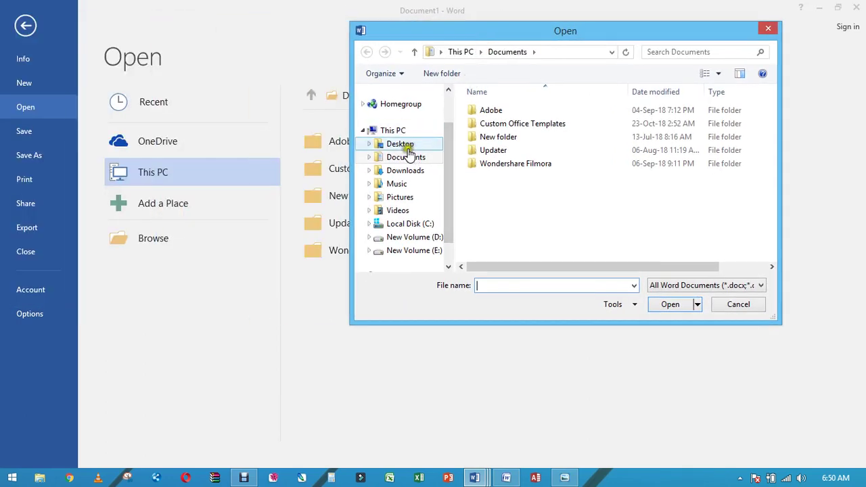
{"action": "left_click", "coordinate": [399, 143]}
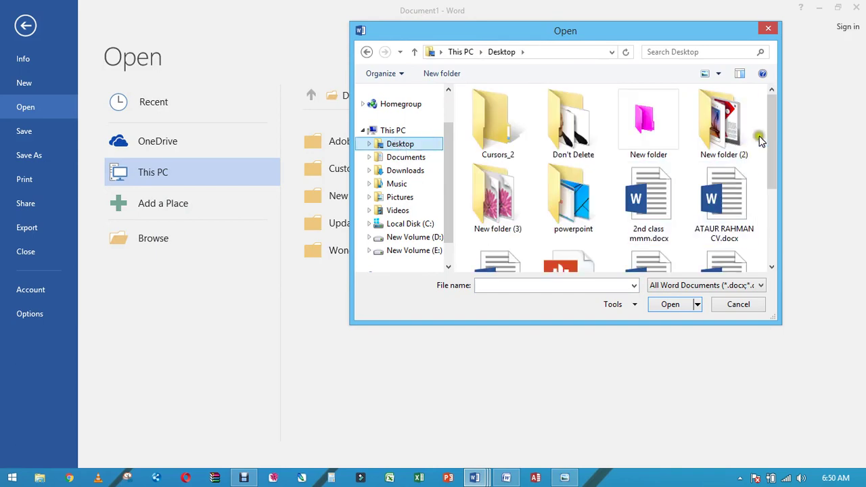
{"action": "left_click_drag", "start_coordinate": [772, 127], "coordinate": [778, 206]}
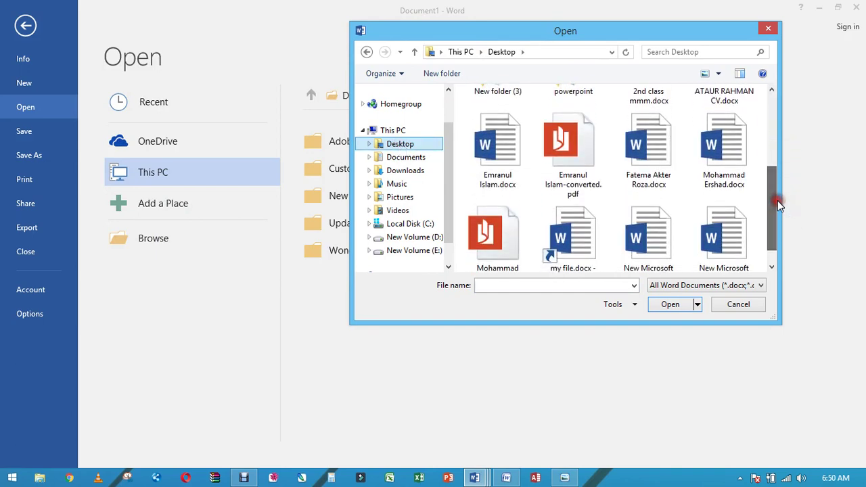
{"action": "left_click", "coordinate": [723, 161]}
{"action": "left_click", "coordinate": [671, 306]}
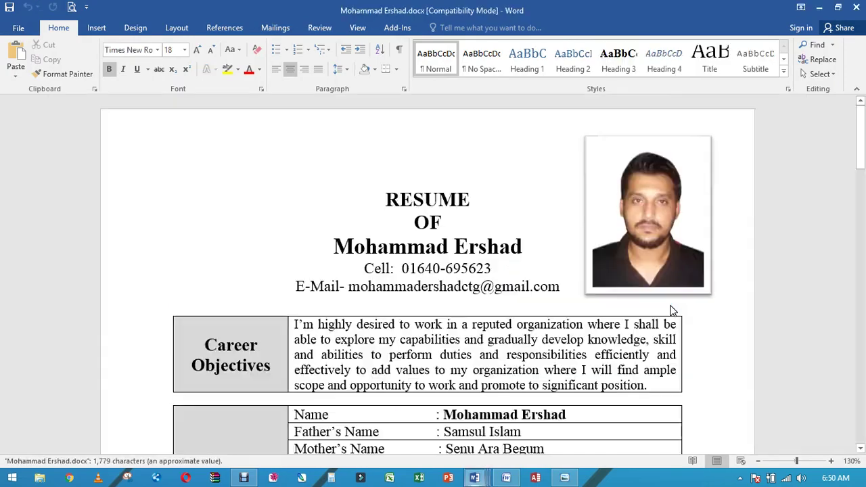
{"action": "scroll", "coordinate": [440, 278], "scroll_direction": "down", "scroll_amount": 5}
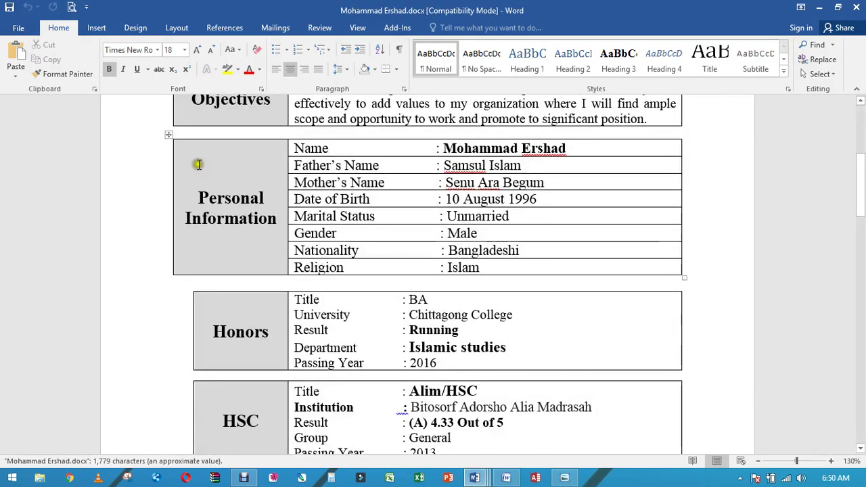
{"action": "scroll", "coordinate": [386, 189], "scroll_direction": "down", "scroll_amount": 1}
{"action": "scroll", "coordinate": [555, 217], "scroll_direction": "down", "scroll_amount": 4}
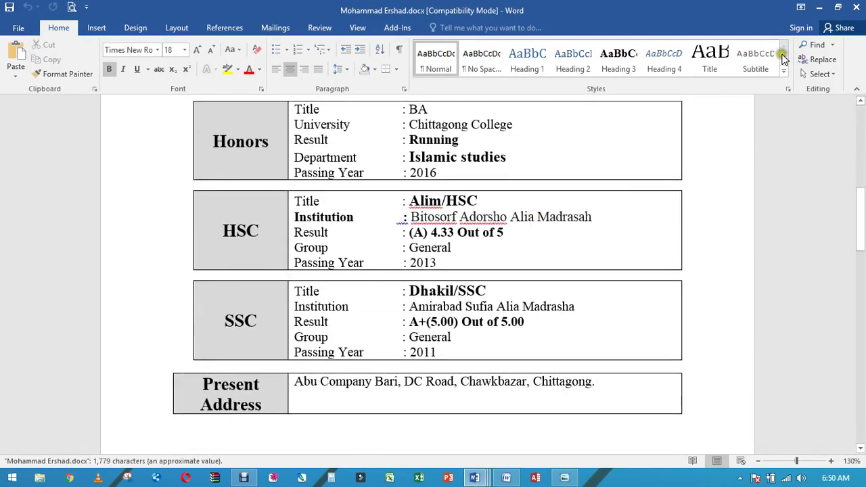
{"action": "left_click", "coordinate": [855, 9]}
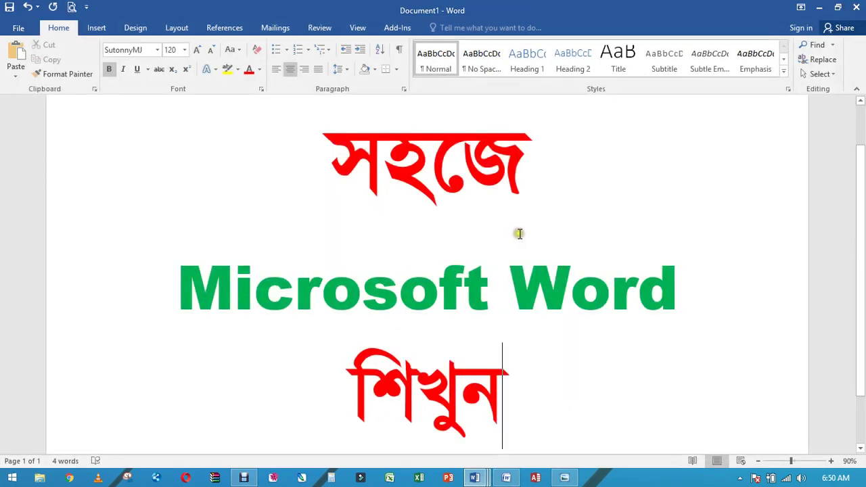
Check Document1's Info page, then go back and place the cursor on its empty line.
{"action": "left_click", "coordinate": [19, 28]}
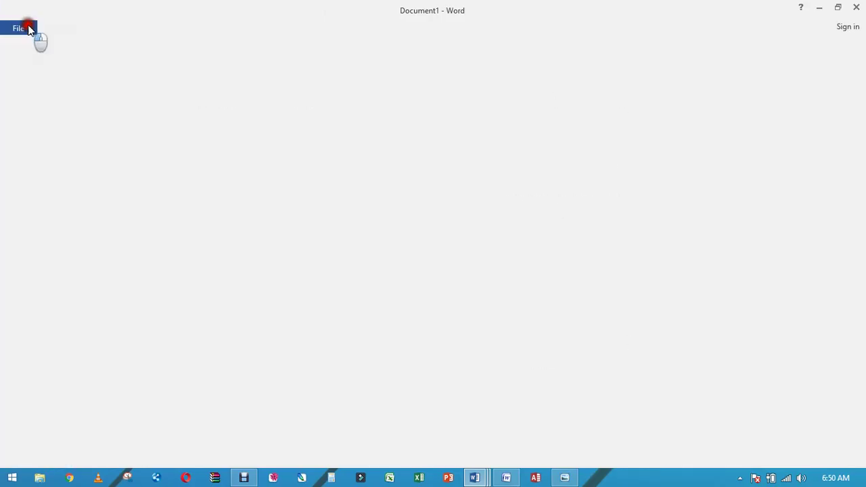
{"action": "left_click", "coordinate": [25, 25]}
{"action": "left_click", "coordinate": [423, 229]}
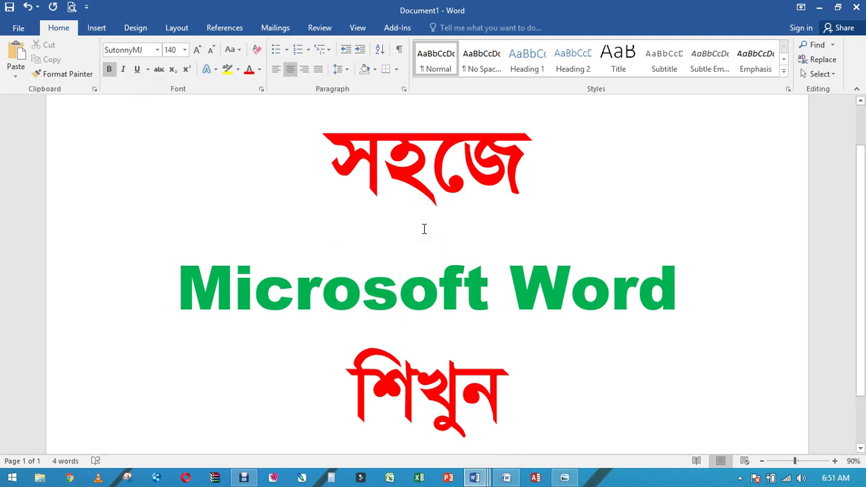
Open another recent résumé with Ctrl+O, scroll it, view its Info page, and close it.
{"action": "key", "text": "ctrl+o"}
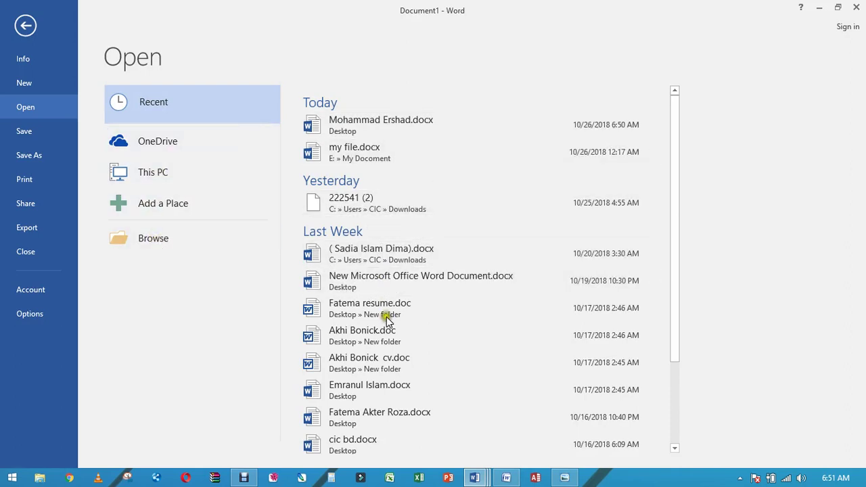
{"action": "left_click", "coordinate": [362, 390]}
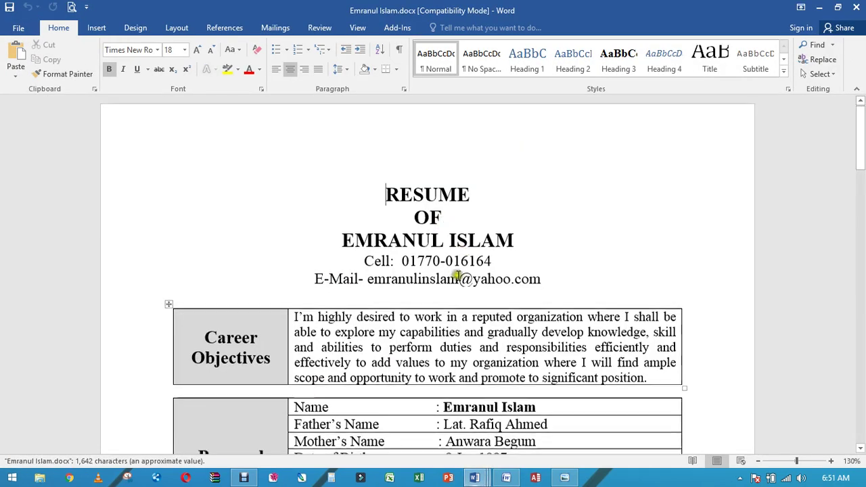
{"action": "scroll", "coordinate": [455, 270], "scroll_direction": "down", "scroll_amount": 5}
{"action": "scroll", "coordinate": [454, 223], "scroll_direction": "down", "scroll_amount": 2}
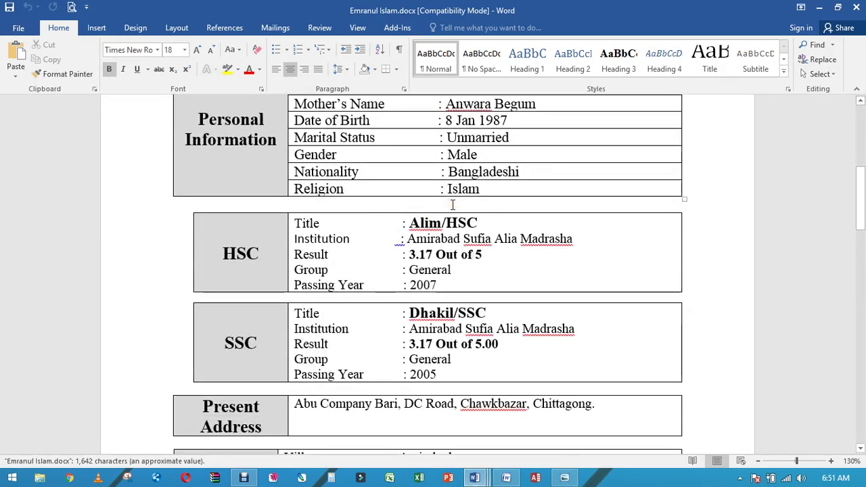
{"action": "left_click", "coordinate": [17, 31]}
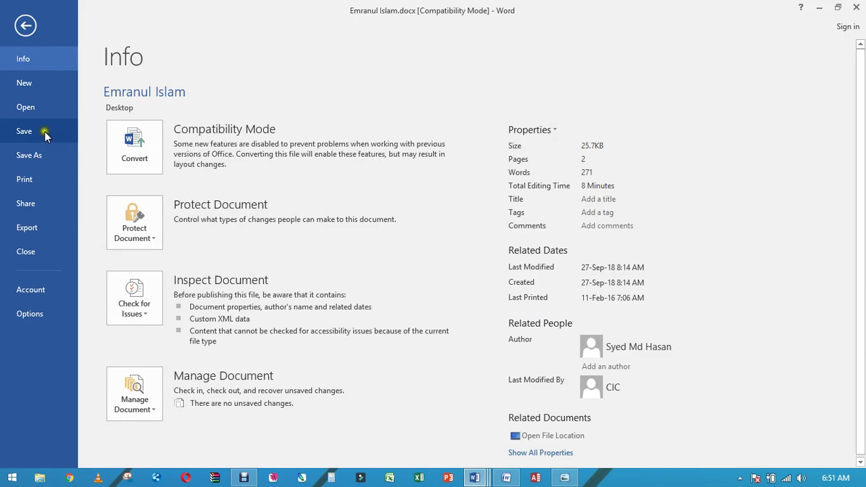
{"action": "left_click", "coordinate": [25, 29]}
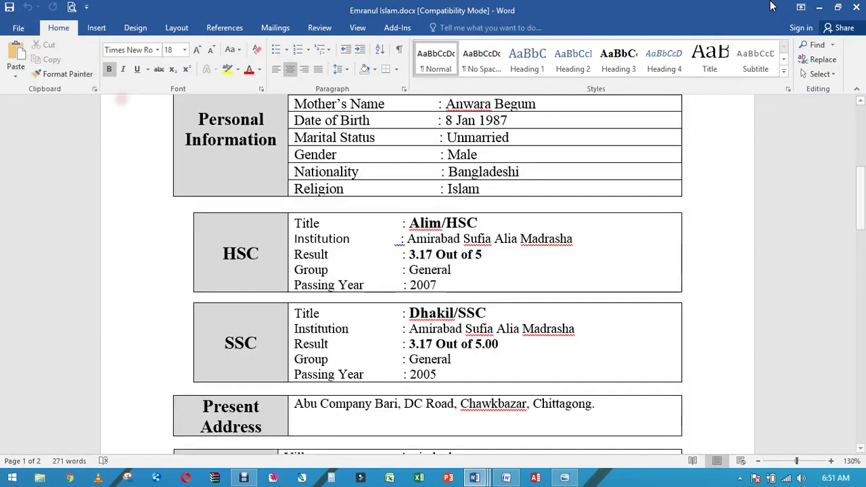
{"action": "left_click", "coordinate": [856, 7]}
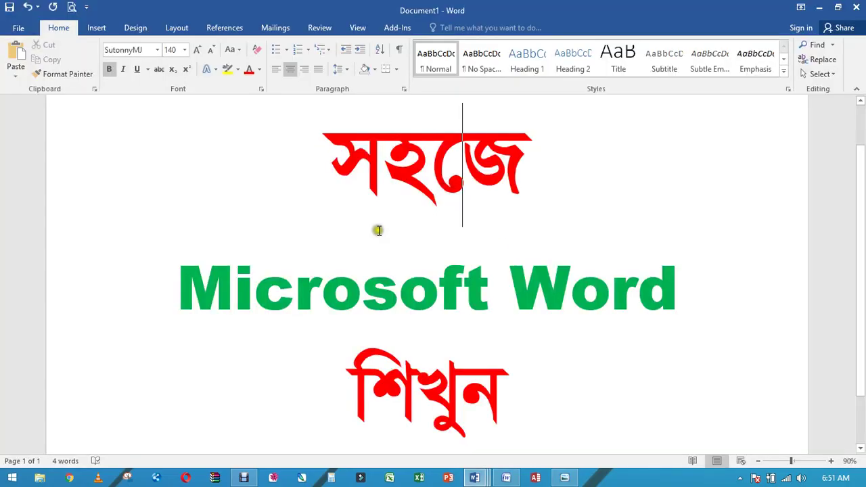
Open Save As > Browse, choose the Desktop folder, and change the file name to '1st class.docx'.
{"action": "left_click", "coordinate": [26, 30]}
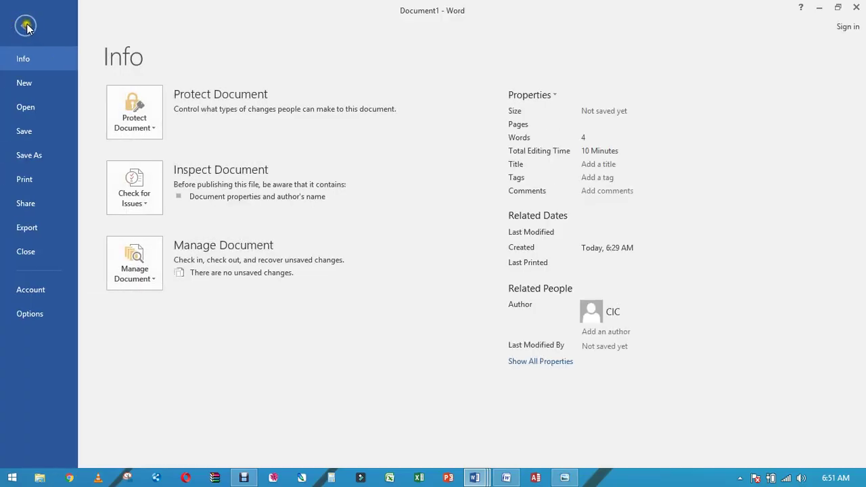
{"action": "left_click", "coordinate": [25, 131]}
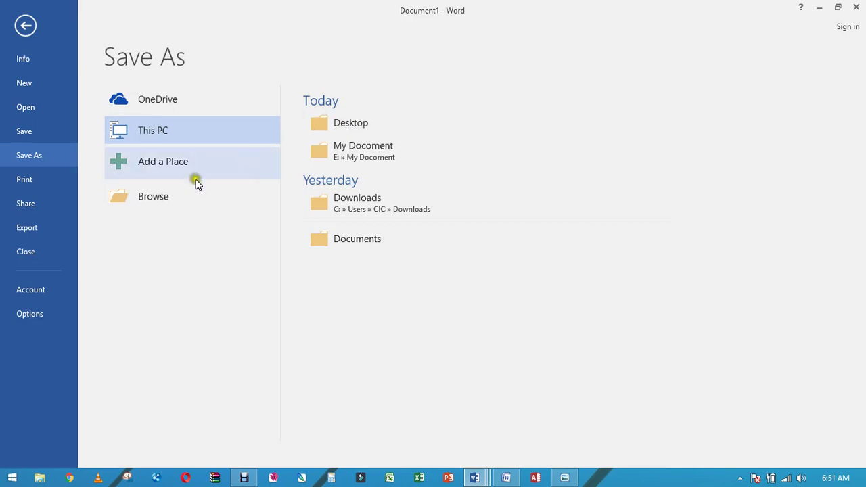
{"action": "left_click", "coordinate": [161, 202]}
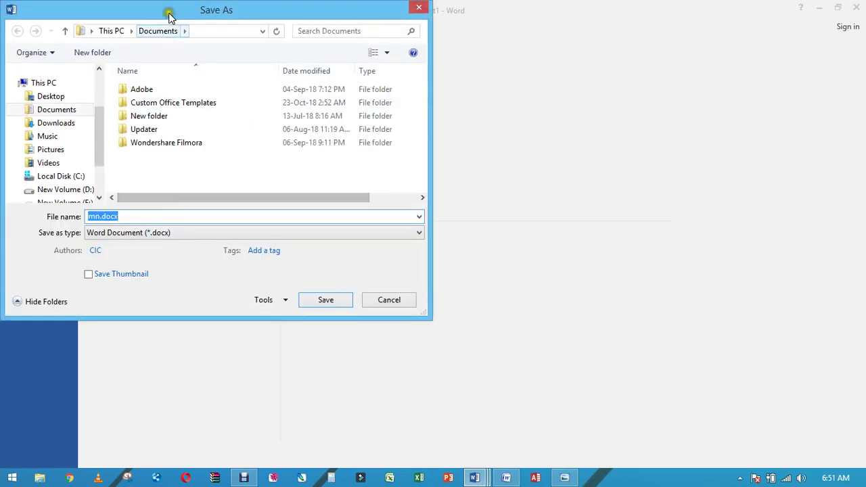
{"action": "left_click_drag", "start_coordinate": [169, 16], "coordinate": [384, 21]}
{"action": "left_click", "coordinate": [274, 105]}
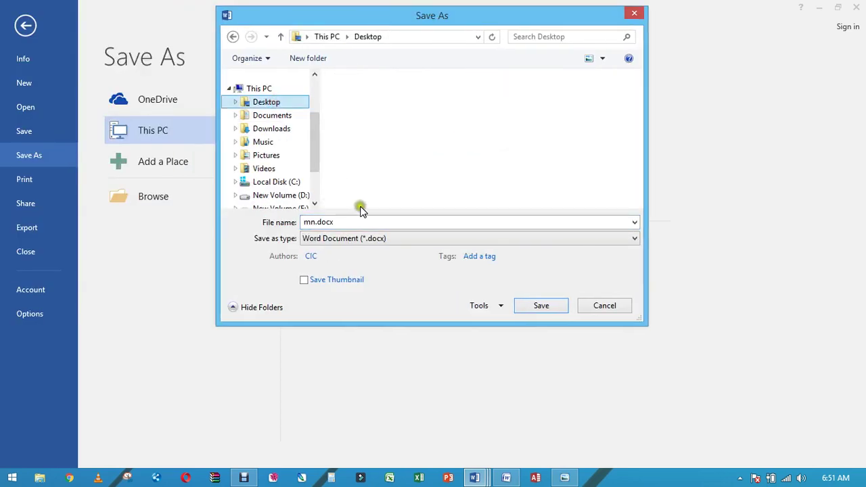
{"action": "double_click", "coordinate": [312, 222]}
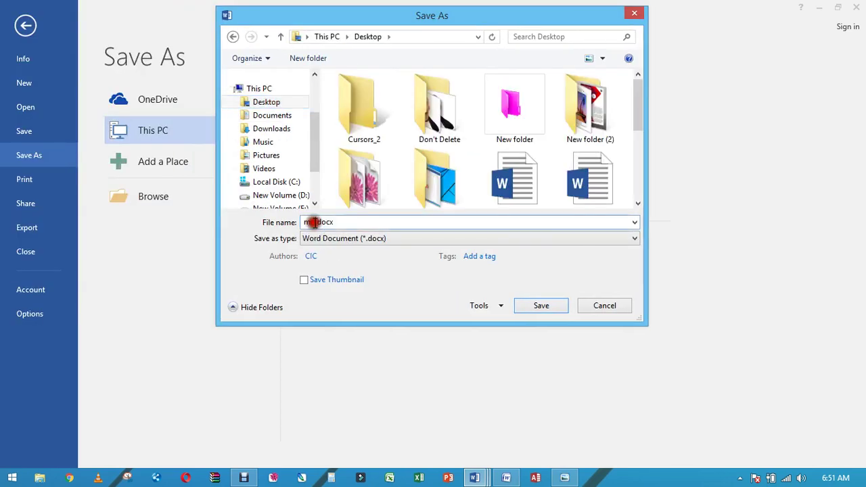
{"action": "left_click_drag", "start_coordinate": [316, 222], "coordinate": [300, 223]}
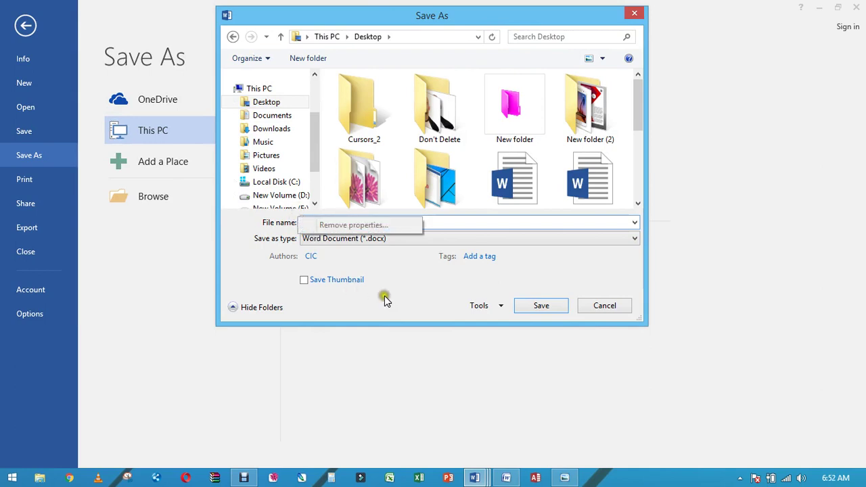
{"action": "left_click", "coordinate": [420, 288]}
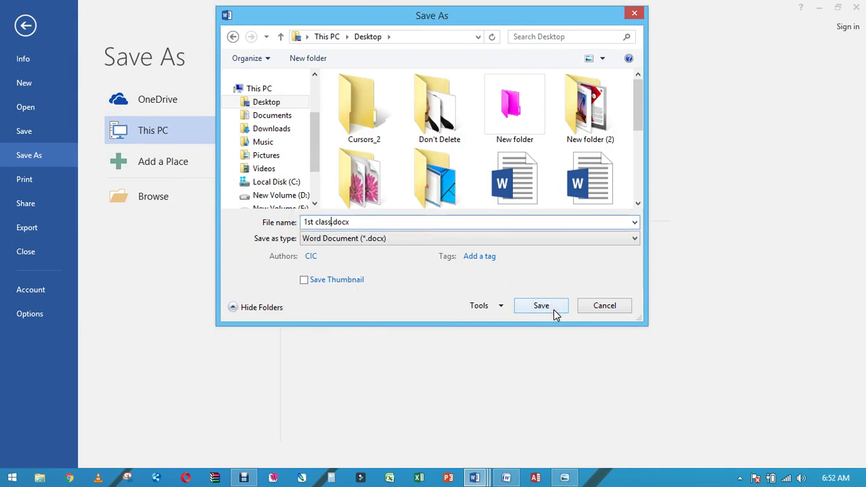
Set the save type to Word 97-2003 Document (*.doc), making the name '1st class.doc'.
{"action": "left_click_drag", "start_coordinate": [409, 21], "coordinate": [498, 28]}
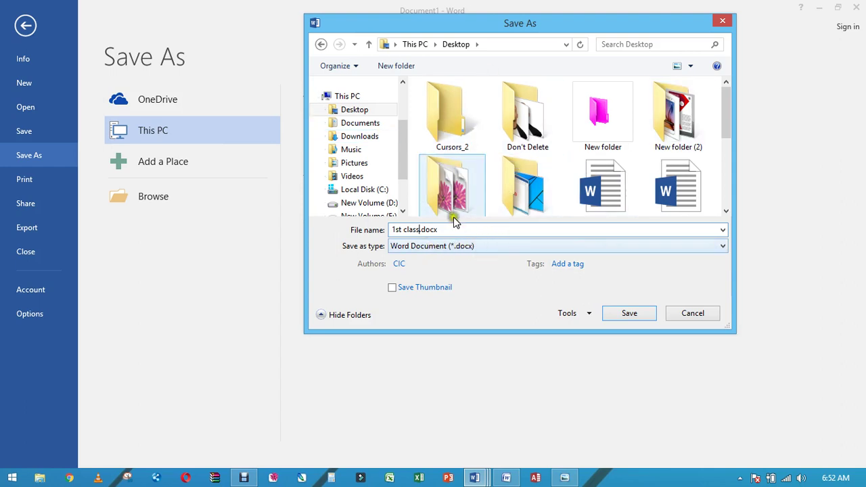
{"action": "left_click_drag", "start_coordinate": [441, 20], "coordinate": [460, 7]}
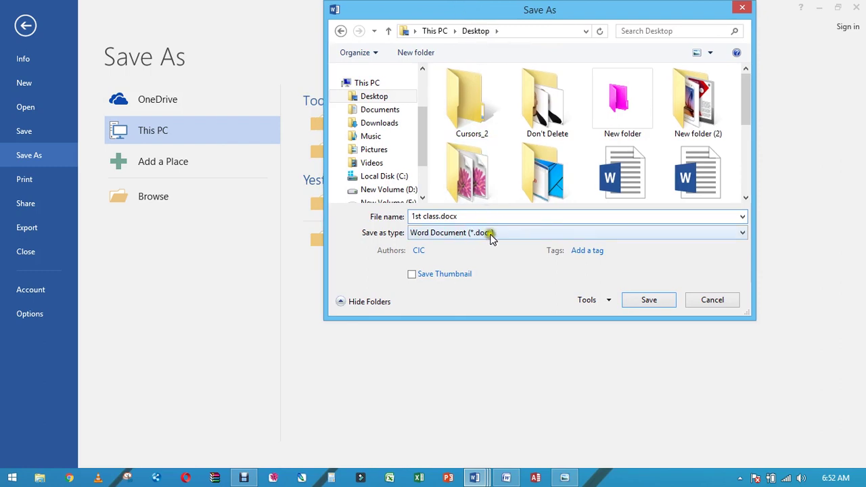
{"action": "left_click", "coordinate": [476, 234]}
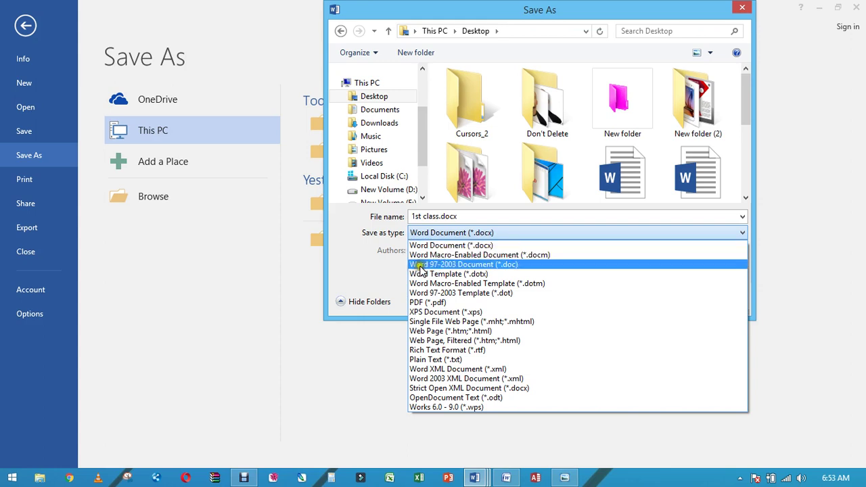
{"action": "left_click", "coordinate": [471, 266]}
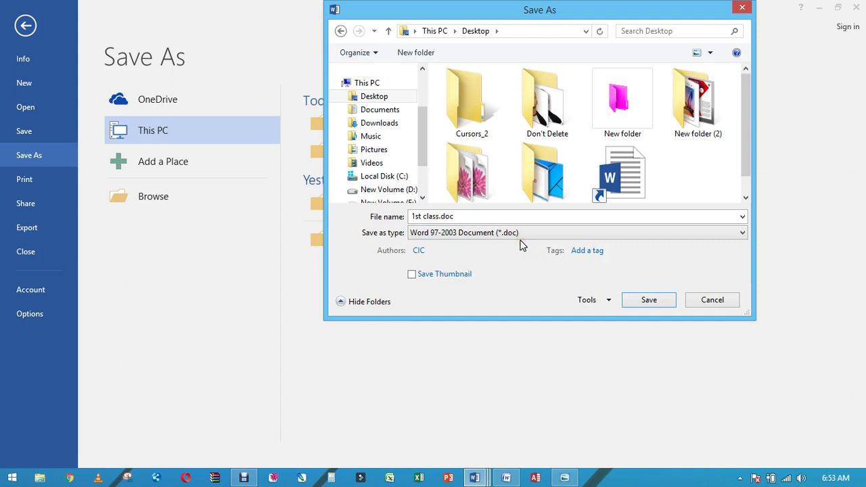
Switch Save as type to PDF (*.pdf), then back to Word Document (*.docx).
{"action": "left_click", "coordinate": [489, 235]}
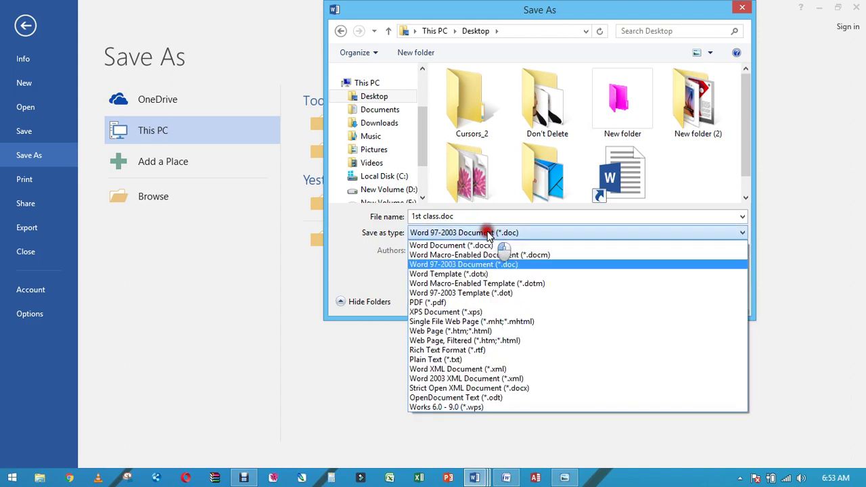
{"action": "left_click", "coordinate": [420, 306]}
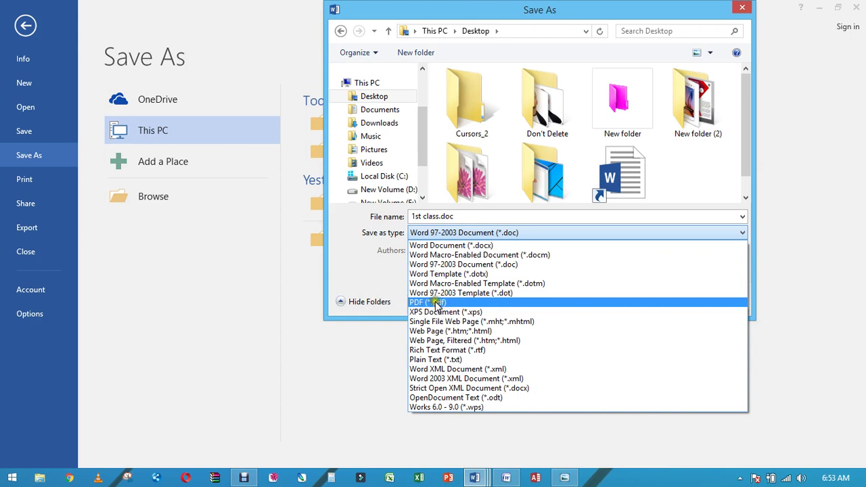
{"action": "left_click", "coordinate": [430, 303]}
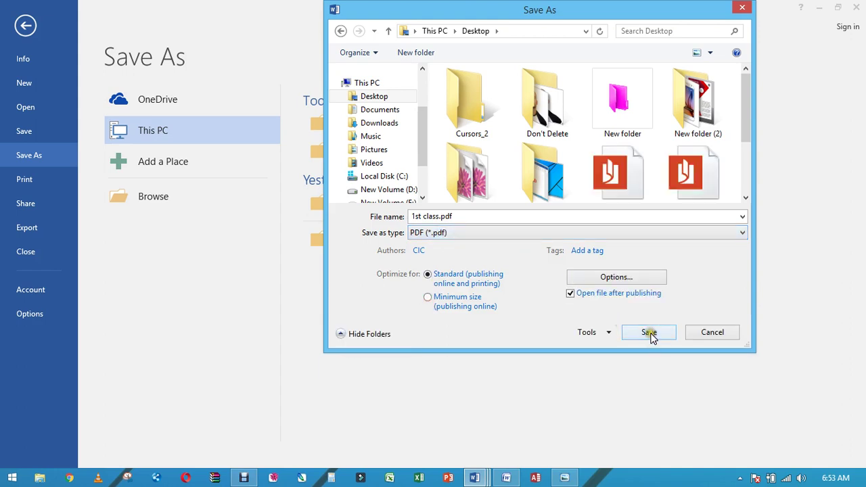
{"action": "left_click", "coordinate": [464, 233]}
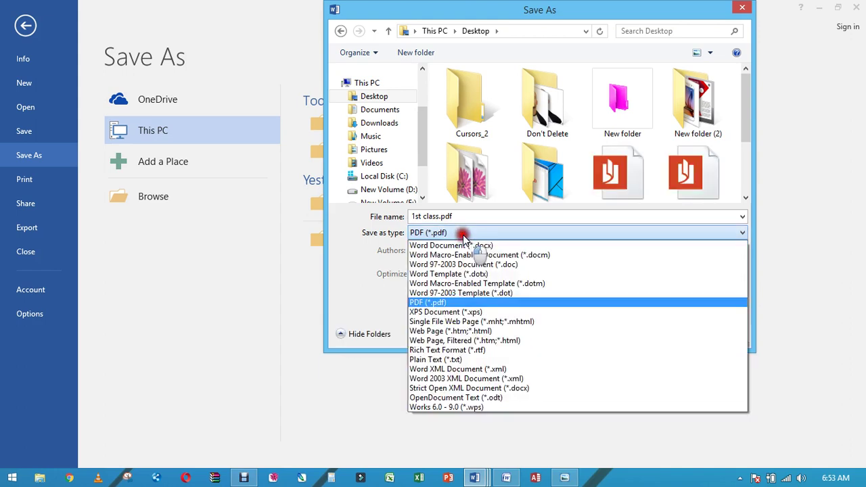
{"action": "left_click", "coordinate": [452, 242]}
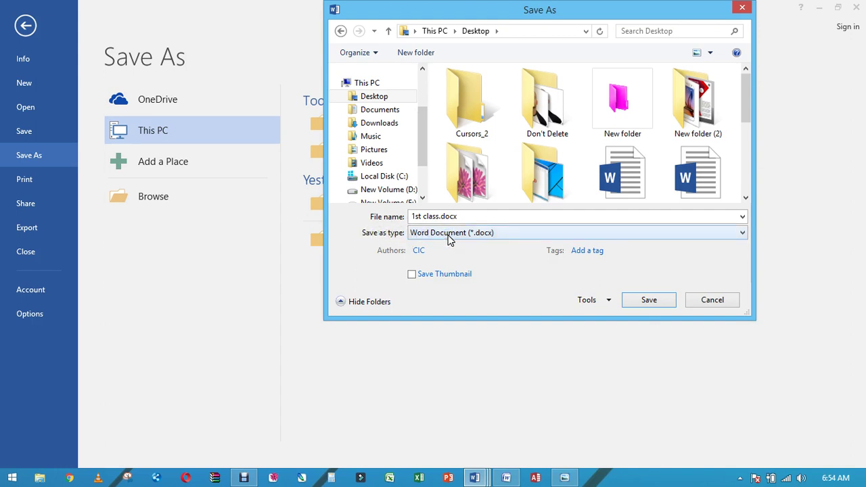
Look at the General Options password dialog under Tools, then close it unchanged.
{"action": "left_click", "coordinate": [593, 302]}
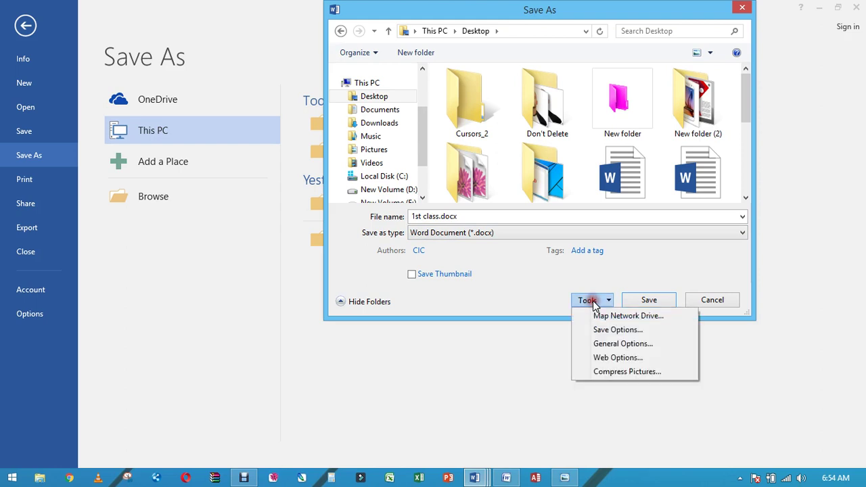
{"action": "left_click", "coordinate": [622, 346]}
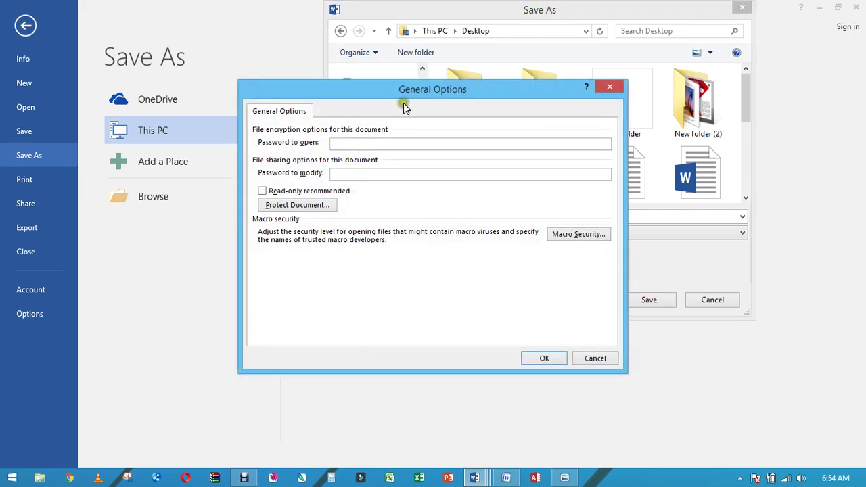
{"action": "left_click_drag", "start_coordinate": [370, 95], "coordinate": [532, 62]}
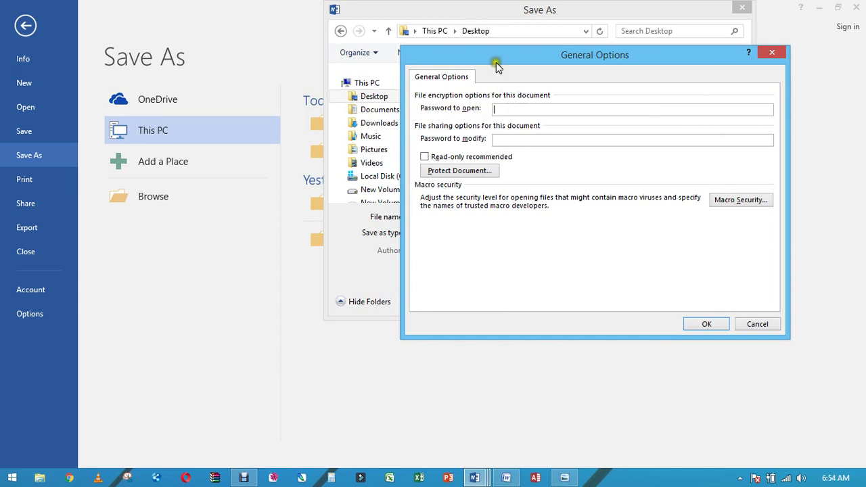
{"action": "mouse_move", "coordinate": [499, 57]}
{"action": "left_mouse_down"}
{"action": "mouse_move", "coordinate": [513, 74]}
{"action": "mouse_move", "coordinate": [533, 66]}
{"action": "left_mouse_up"}
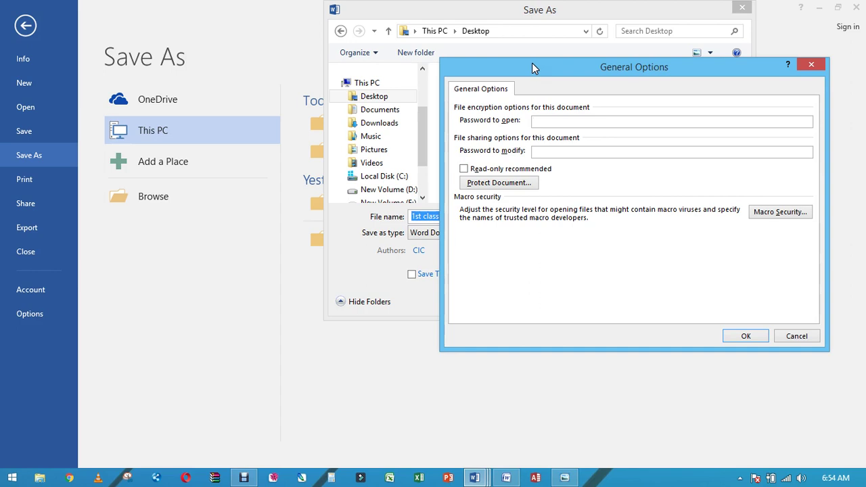
{"action": "left_click", "coordinate": [811, 65]}
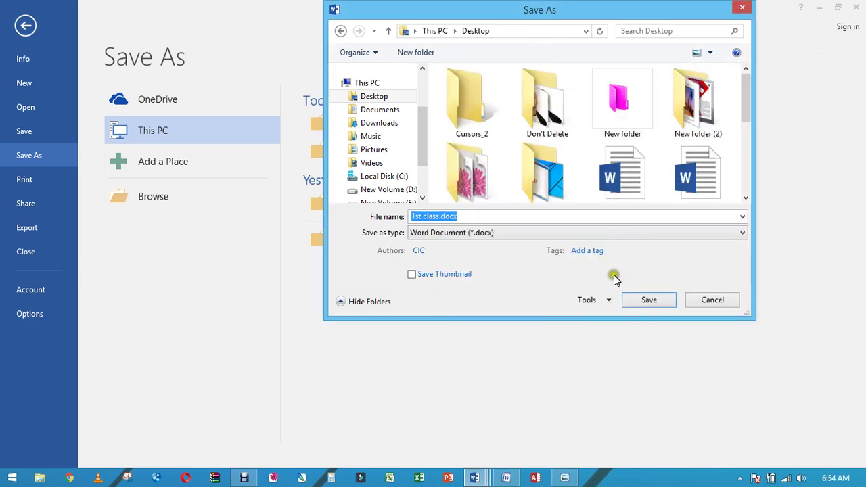
Set and confirm a password to open, then save 1st class.docx to the Desktop.
{"action": "left_click", "coordinate": [593, 306]}
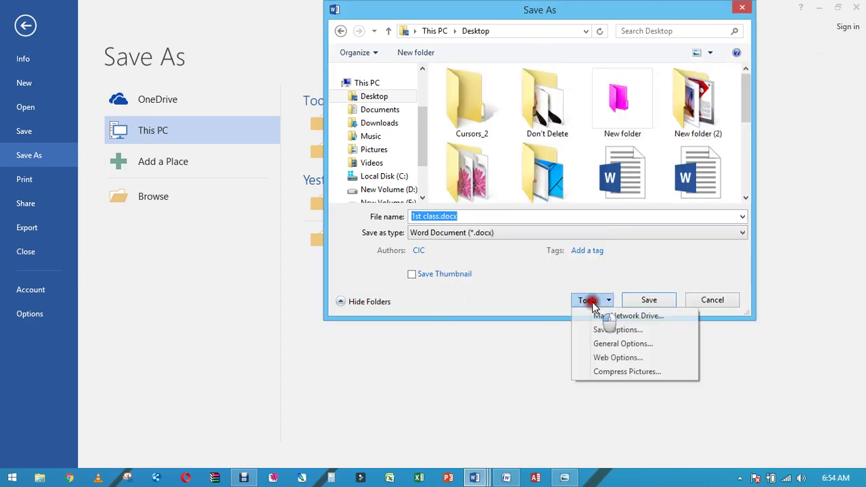
{"action": "left_click", "coordinate": [604, 347]}
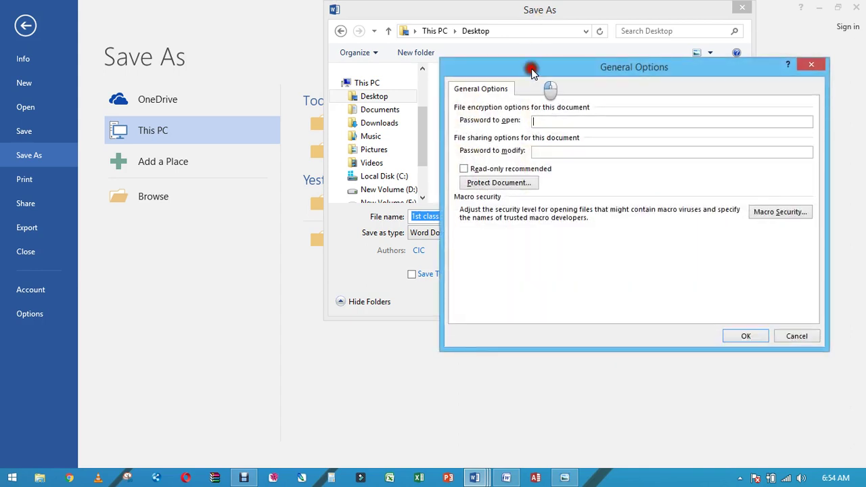
{"action": "left_click_drag", "start_coordinate": [535, 68], "coordinate": [522, 38]}
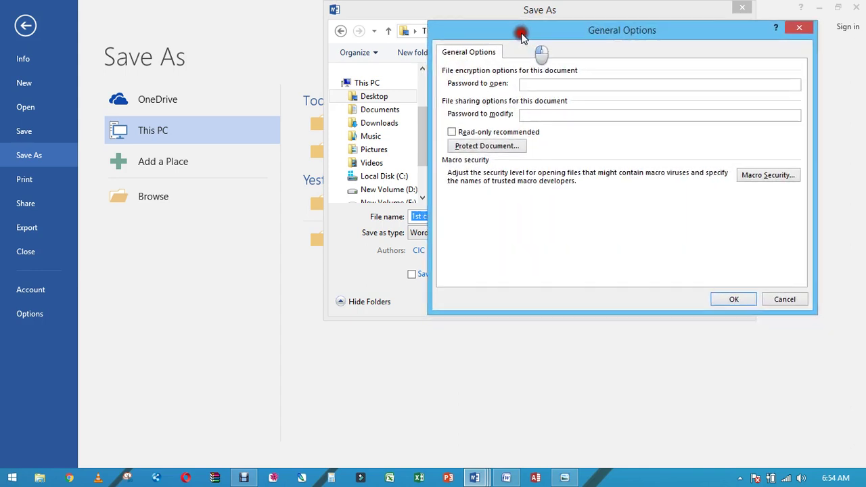
{"action": "left_click", "coordinate": [533, 85]}
{"action": "left_click", "coordinate": [527, 114]}
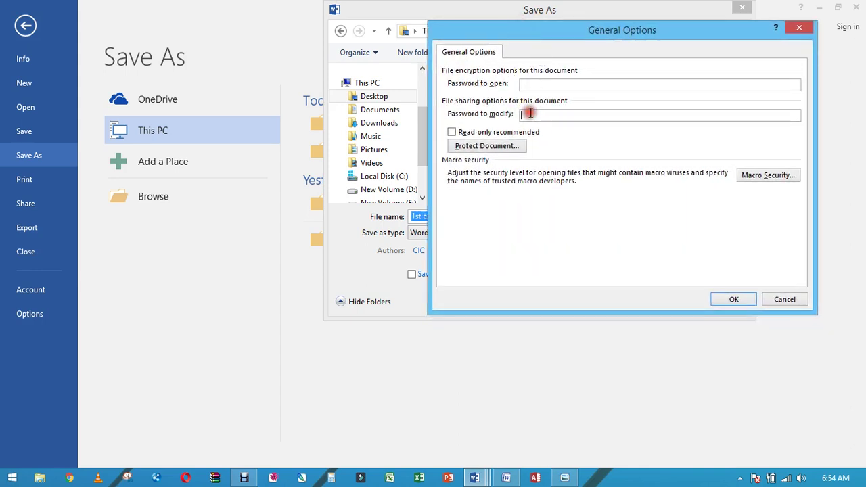
{"action": "left_click", "coordinate": [541, 84]}
{"action": "left_click", "coordinate": [538, 84]}
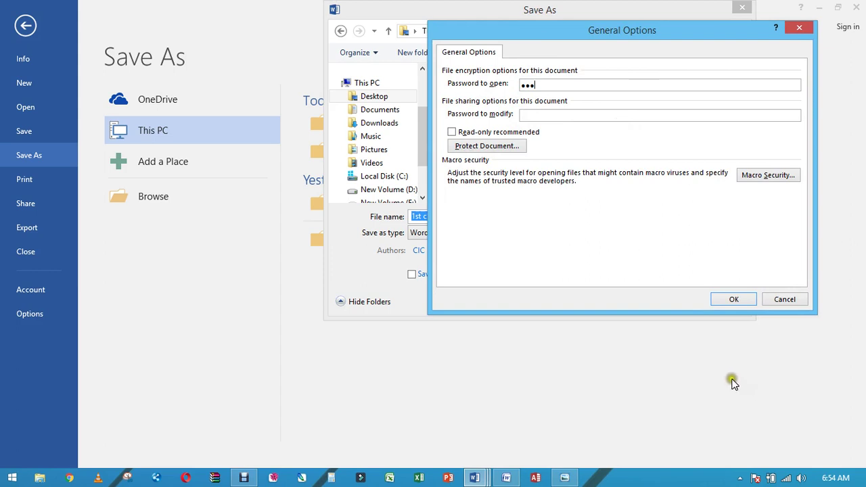
{"action": "left_click_drag", "start_coordinate": [594, 35], "coordinate": [545, 31]}
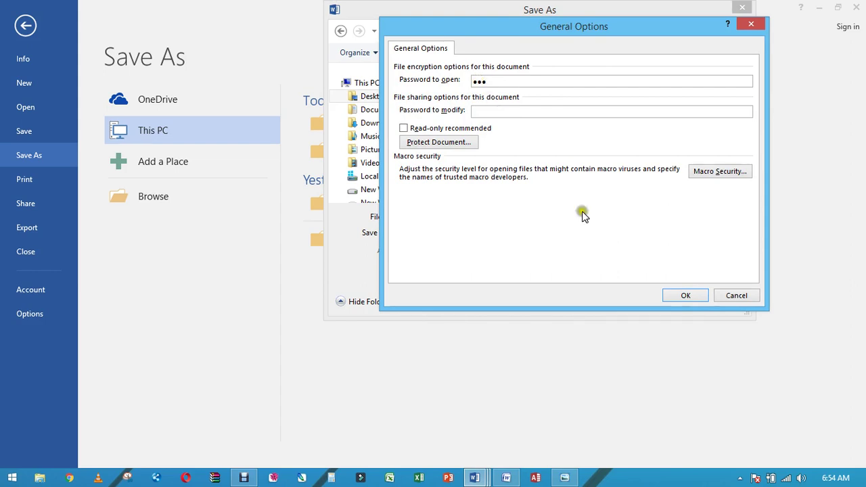
{"action": "left_click", "coordinate": [672, 293]}
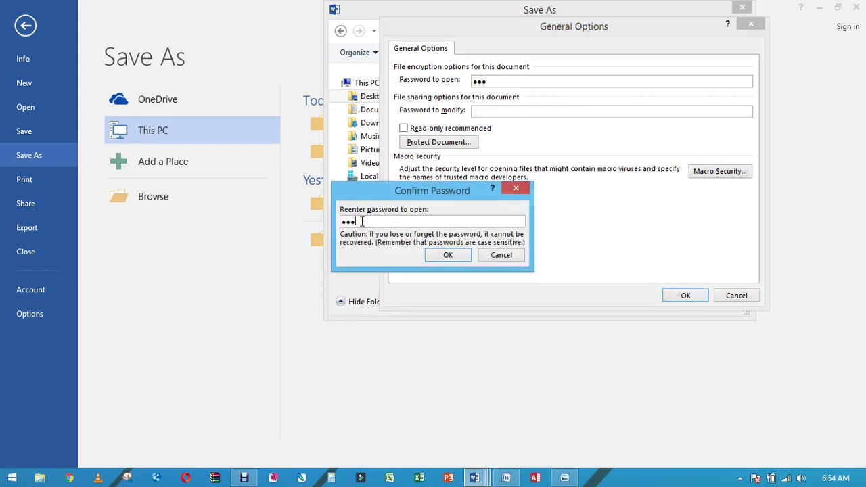
{"action": "left_click", "coordinate": [444, 256]}
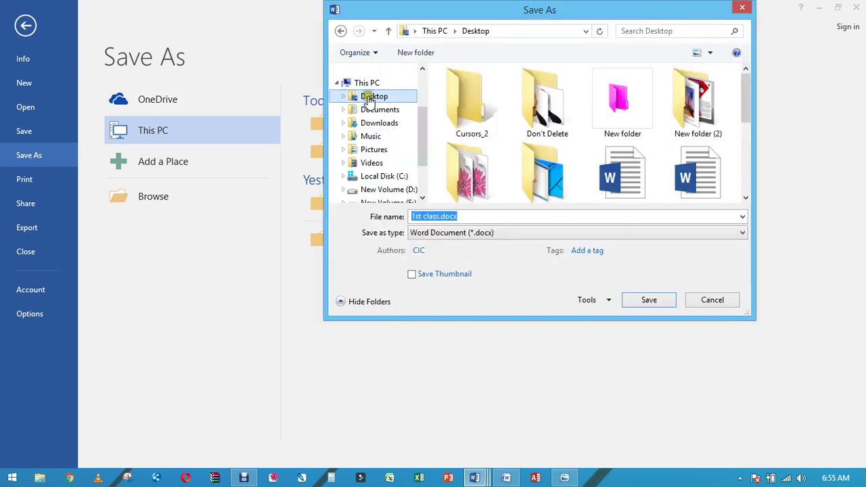
{"action": "mouse_move", "coordinate": [382, 136]}
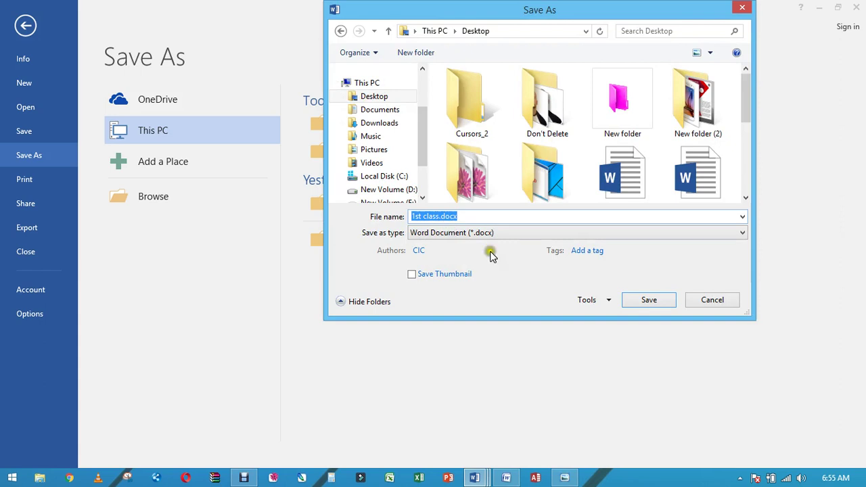
{"action": "left_click", "coordinate": [637, 302]}
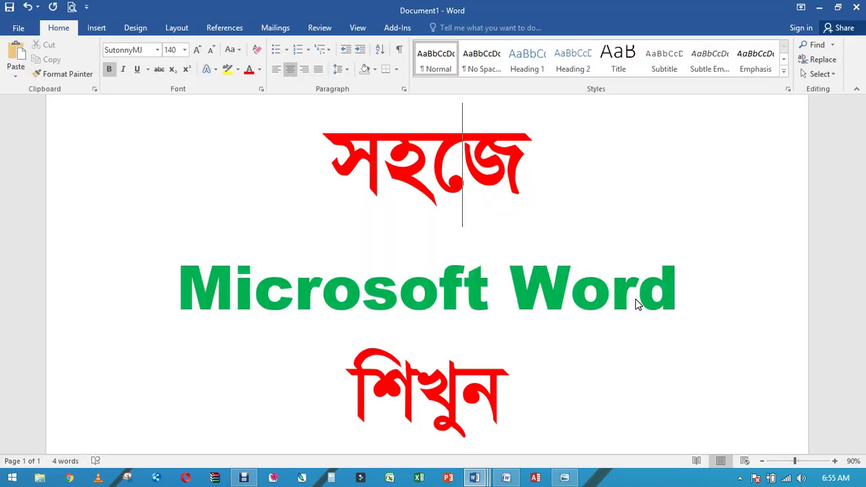
Close 1st class, Document5, Document4 and Document3, discarding unsaved changes.
{"action": "left_click", "coordinate": [854, 8]}
{"action": "left_click", "coordinate": [854, 8]}
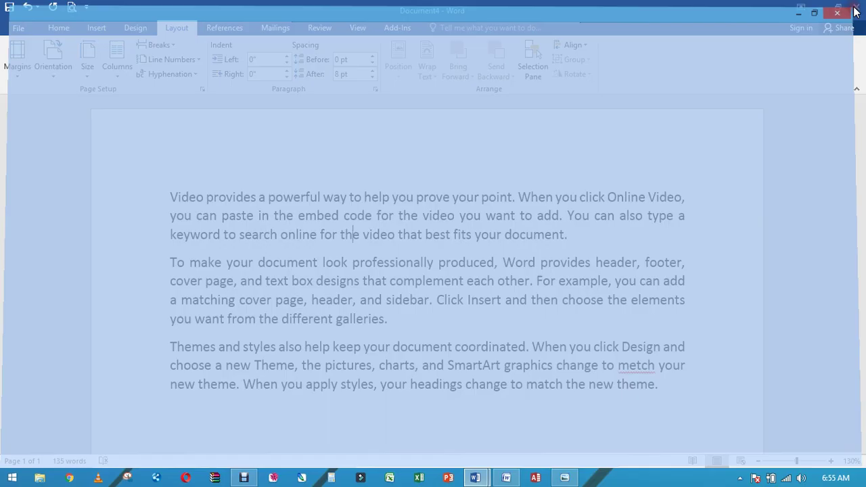
{"action": "left_click", "coordinate": [856, 8]}
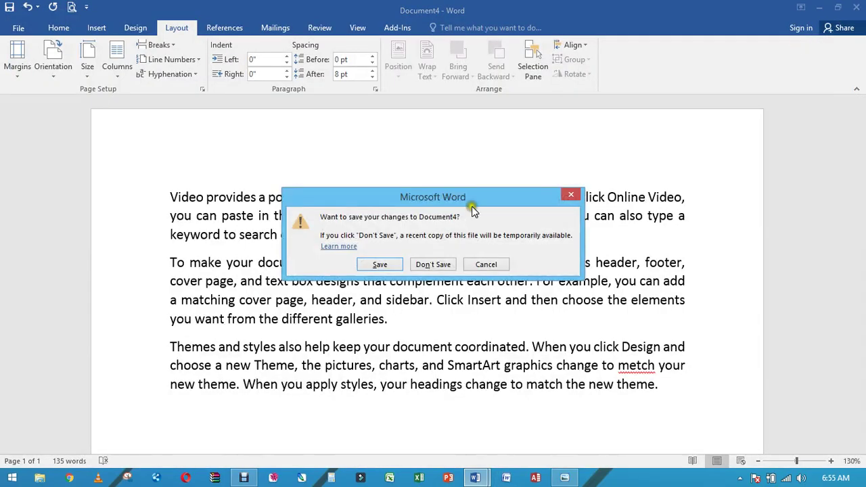
{"action": "left_click", "coordinate": [436, 264]}
{"action": "left_click", "coordinate": [856, 8]}
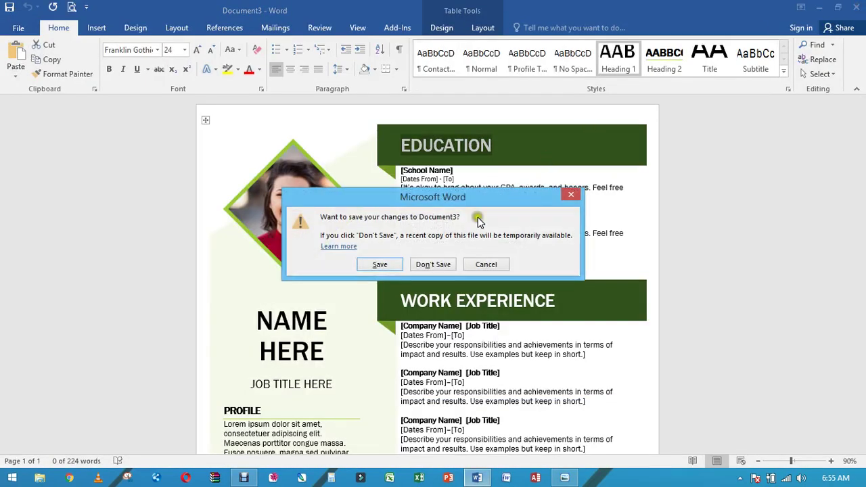
{"action": "left_click", "coordinate": [436, 264]}
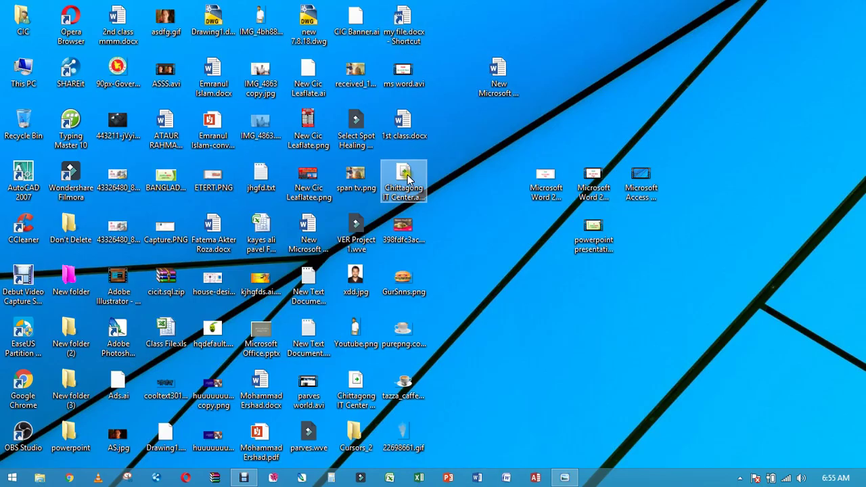
Reopen 1st class.docx from the Desktop by entering its open password.
{"action": "double_click", "coordinate": [403, 124]}
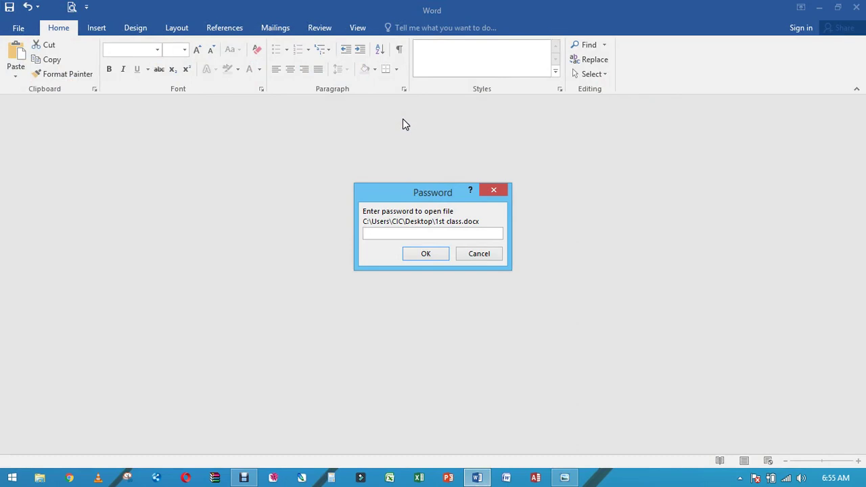
{"action": "left_click", "coordinate": [428, 253]}
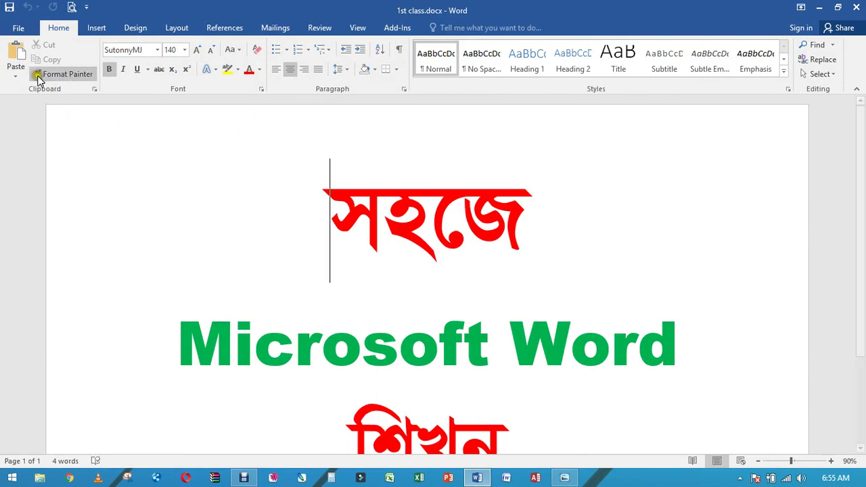
Save 1st class.docx from the File menu, then go to the Save As page.
{"action": "left_click", "coordinate": [21, 30]}
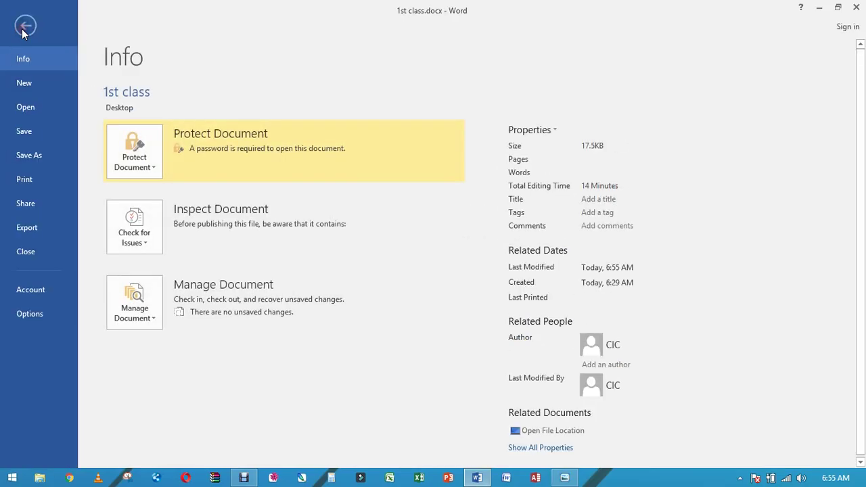
{"action": "left_click", "coordinate": [27, 135]}
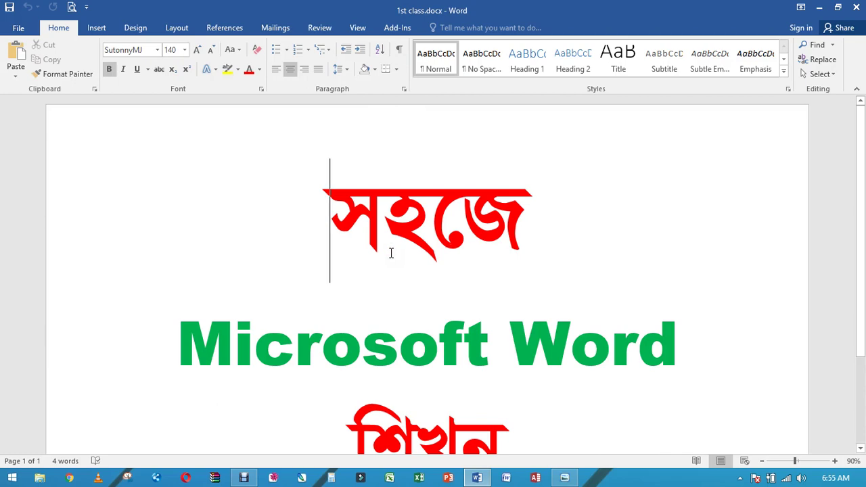
{"action": "left_click", "coordinate": [20, 28]}
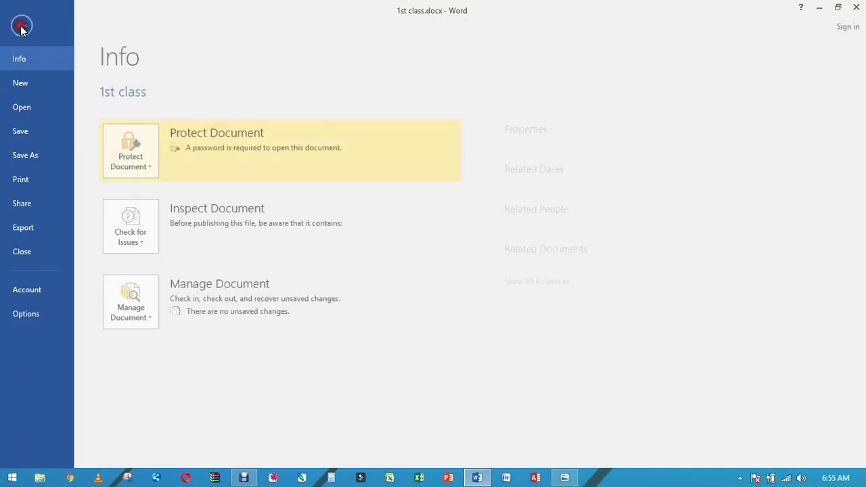
{"action": "left_click", "coordinate": [24, 155]}
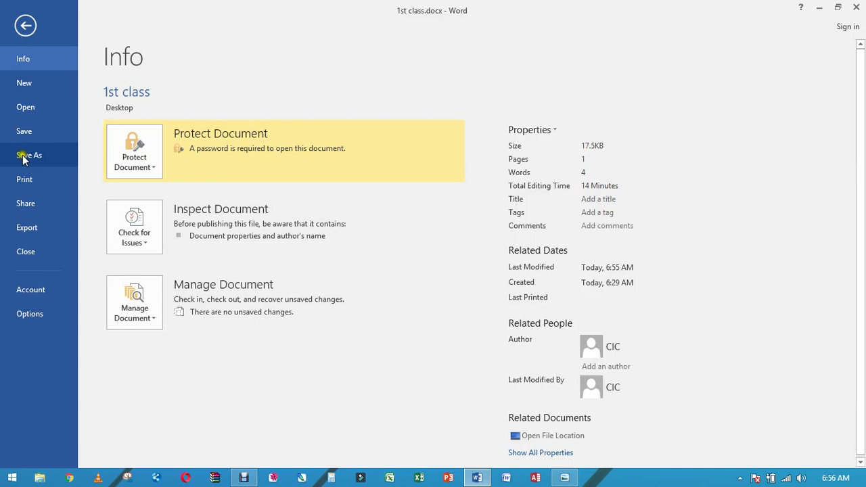
Browse to the Desktop folder as the Save As location.
{"action": "left_click", "coordinate": [22, 157]}
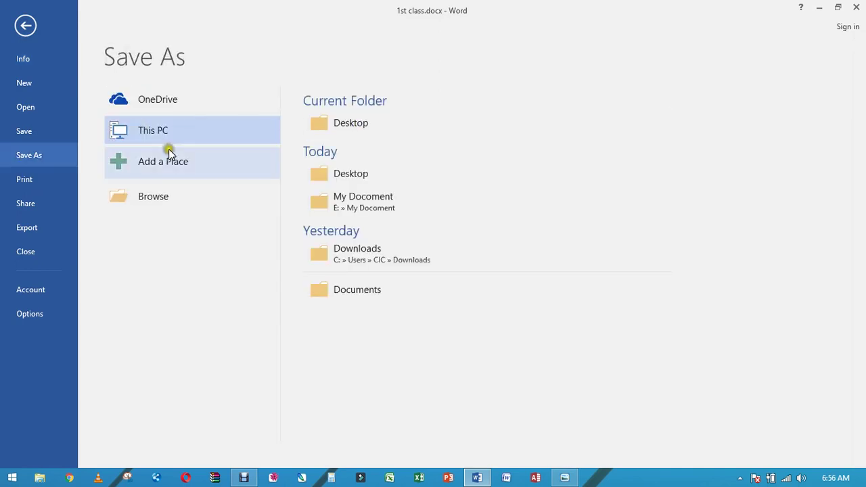
{"action": "left_click", "coordinate": [159, 197]}
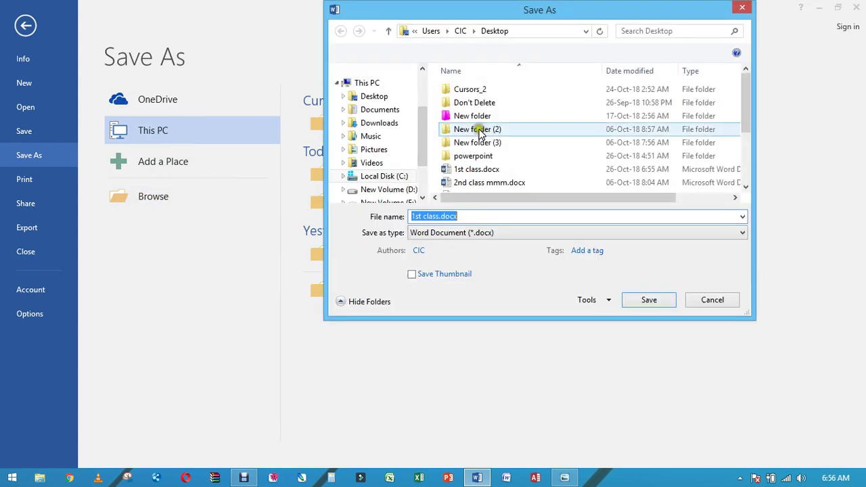
{"action": "mouse_move", "coordinate": [474, 16]}
{"action": "left_mouse_down"}
{"action": "mouse_move", "coordinate": [415, 42]}
{"action": "mouse_move", "coordinate": [352, 55]}
{"action": "left_mouse_up"}
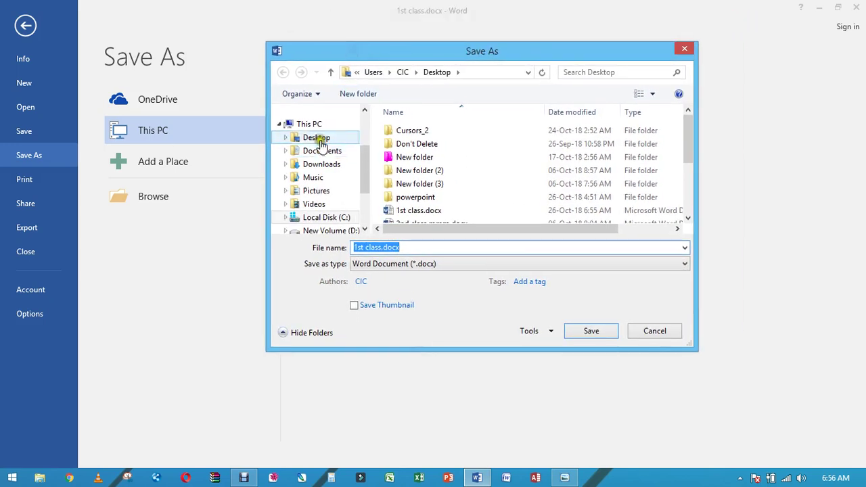
{"action": "left_click", "coordinate": [316, 137]}
{"action": "left_click", "coordinate": [379, 248]}
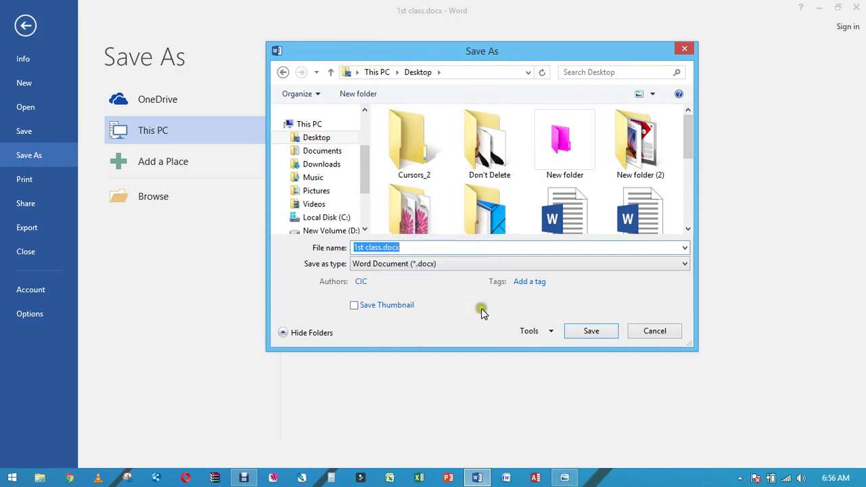
Clear the password to open in General Options and save the file.
{"action": "left_click", "coordinate": [544, 333]}
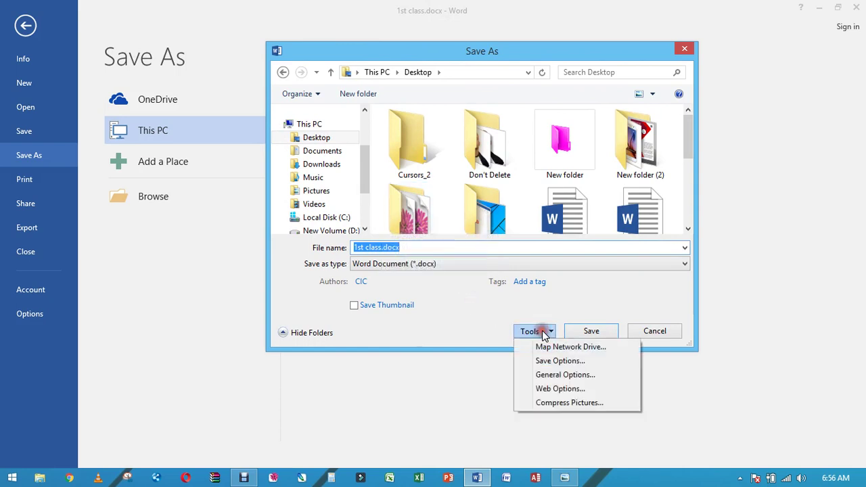
{"action": "left_click", "coordinate": [554, 381]}
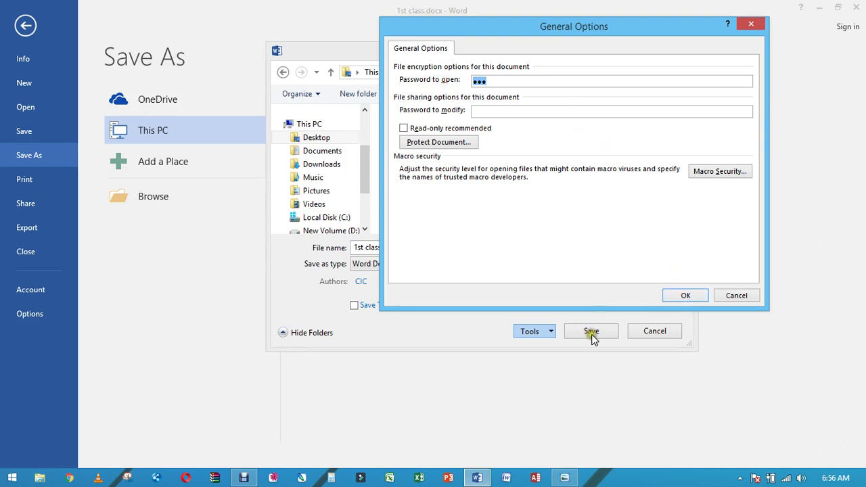
{"action": "key", "text": "BackSpace"}
{"action": "left_click", "coordinate": [689, 296]}
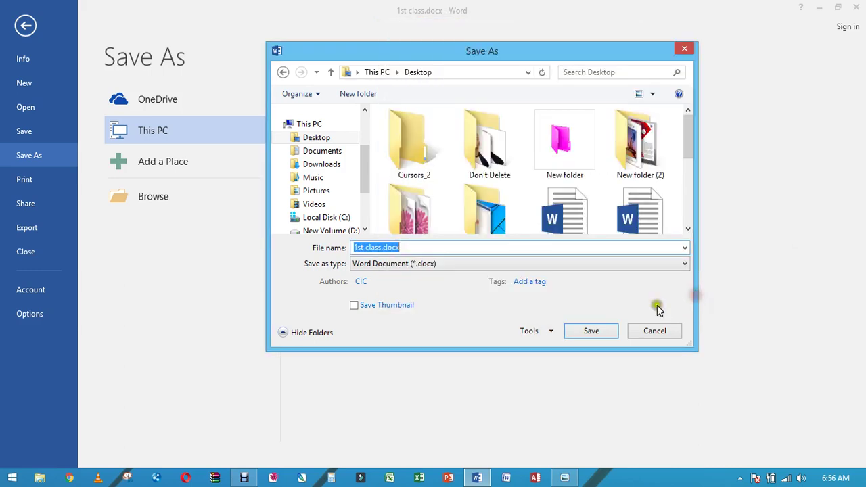
{"action": "left_click", "coordinate": [591, 332]}
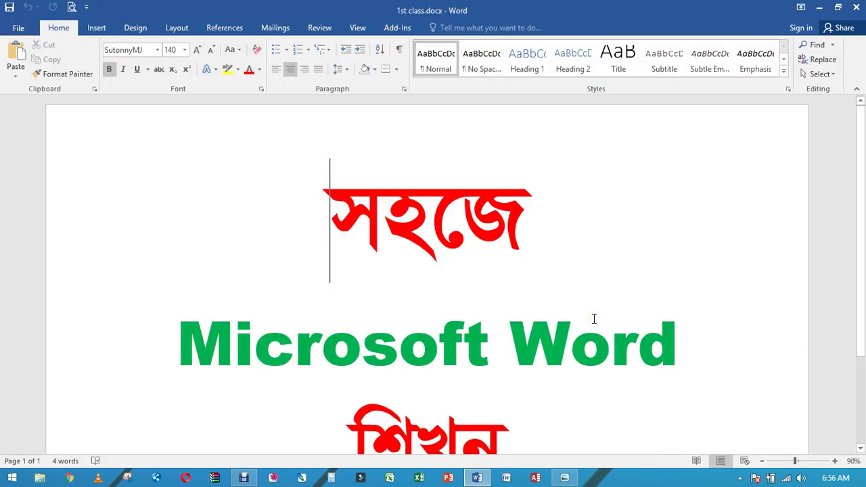
Close and reopen 1st class.docx from the Desktop, checking Info shows no password required.
{"action": "left_click", "coordinate": [856, 7]}
{"action": "double_click", "coordinate": [409, 127]}
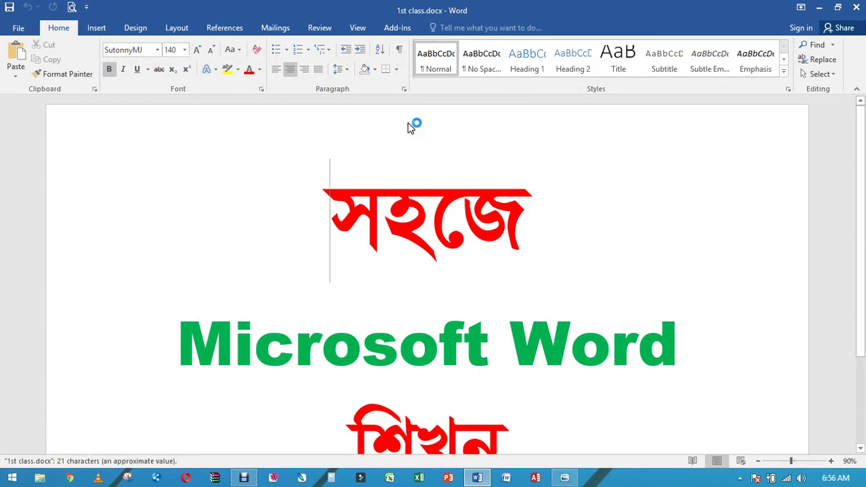
{"action": "left_click", "coordinate": [19, 29]}
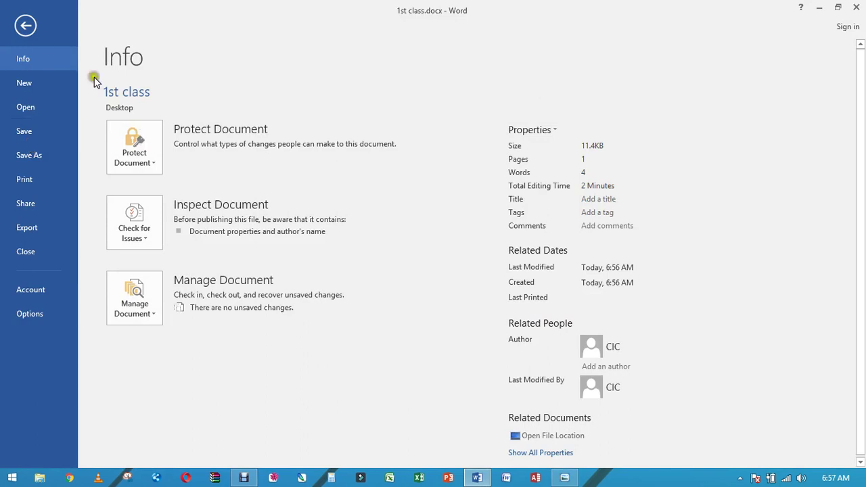
{"action": "left_click", "coordinate": [25, 25]}
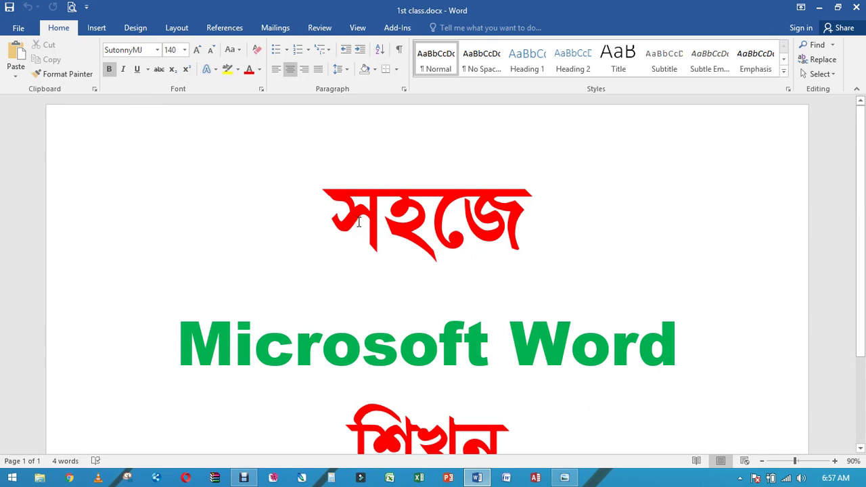
{"action": "key", "text": "ctrl+n"}
{"action": "type", "text": "sdfsfsfgzszd"}
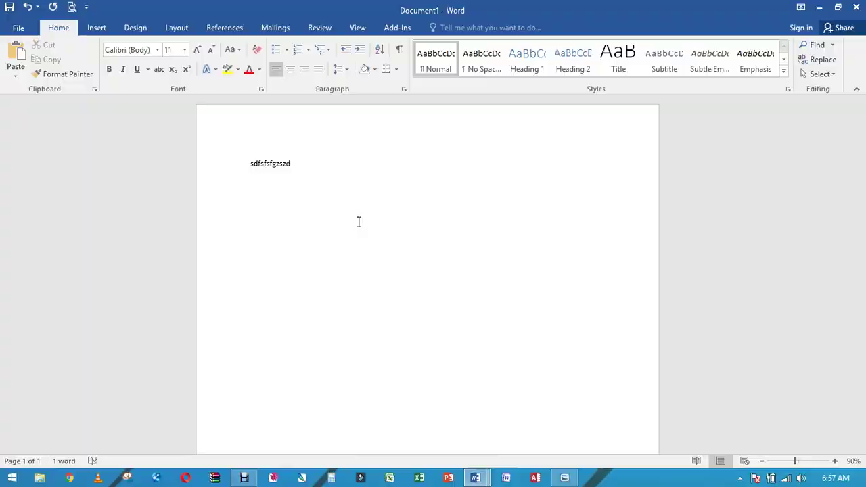
{"action": "key", "text": "ctrl+s"}
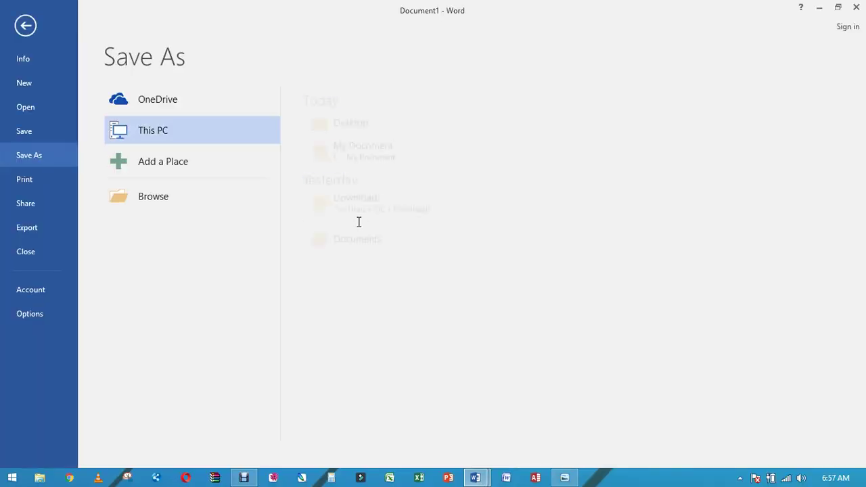
{"action": "left_click", "coordinate": [156, 196]}
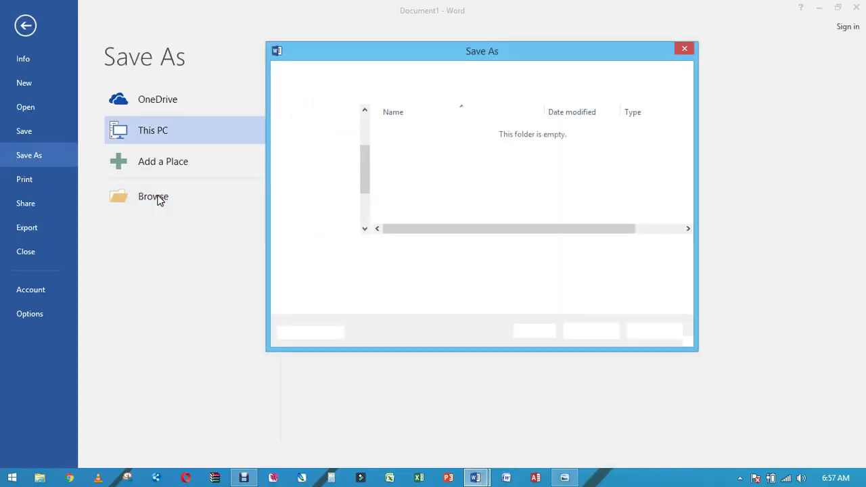
{"action": "left_click", "coordinate": [684, 48]}
{"action": "left_click", "coordinate": [857, 7]}
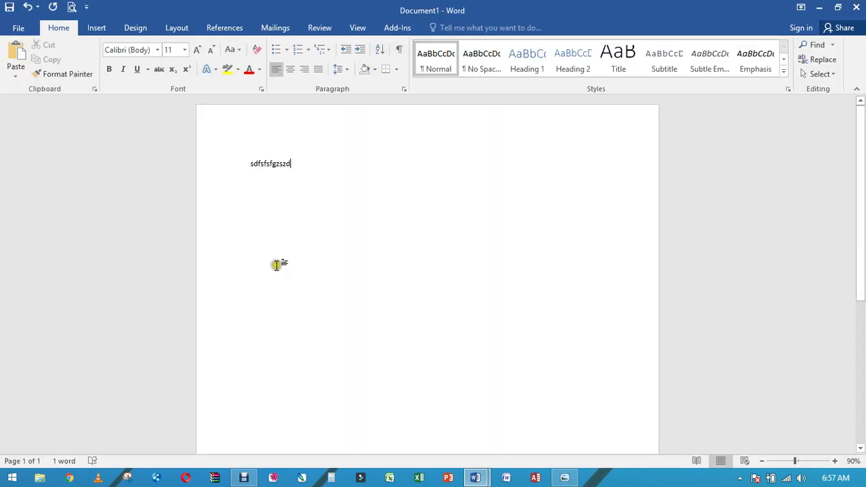
{"action": "left_click", "coordinate": [440, 264]}
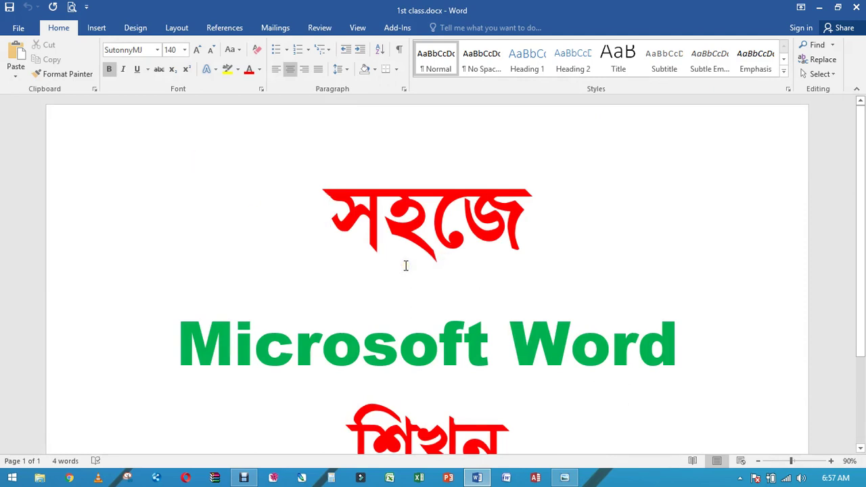
{"action": "left_click", "coordinate": [450, 291]}
{"action": "scroll", "coordinate": [450, 291], "scroll_direction": "down", "scroll_amount": 2}
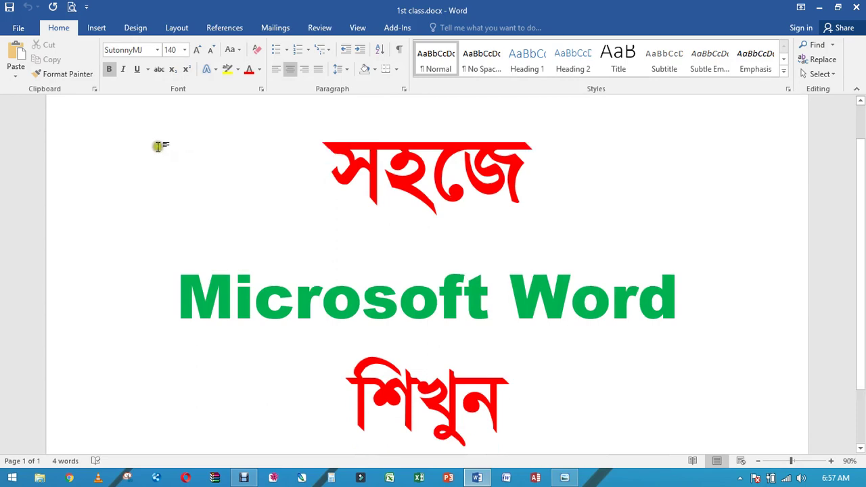
Open the Print page for 1st class.docx and set Copies to 6.
{"action": "left_click", "coordinate": [18, 27]}
{"action": "left_click", "coordinate": [31, 180]}
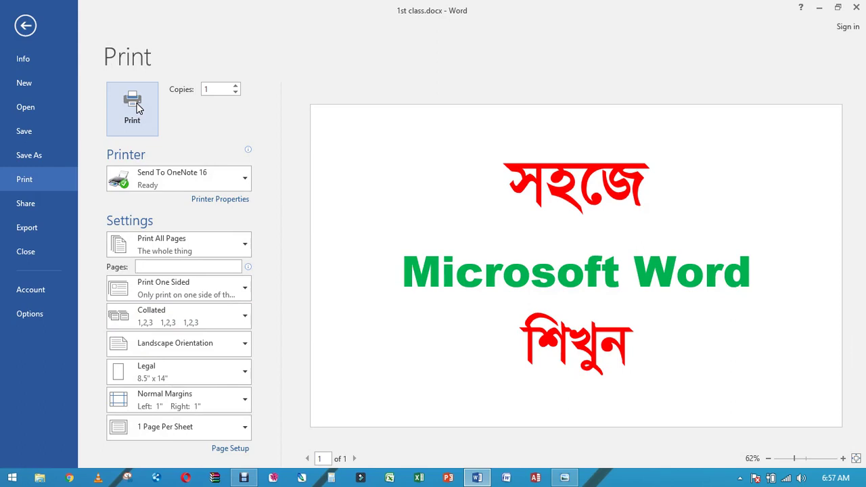
{"action": "left_click", "coordinate": [158, 121]}
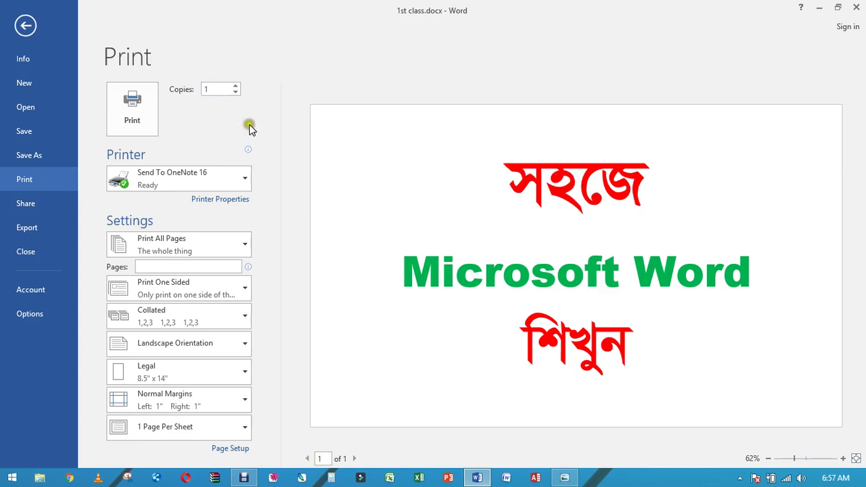
{"action": "triple_click", "coordinate": [236, 86]}
{"action": "type", "text": "6"}
{"action": "left_click", "coordinate": [211, 88]}
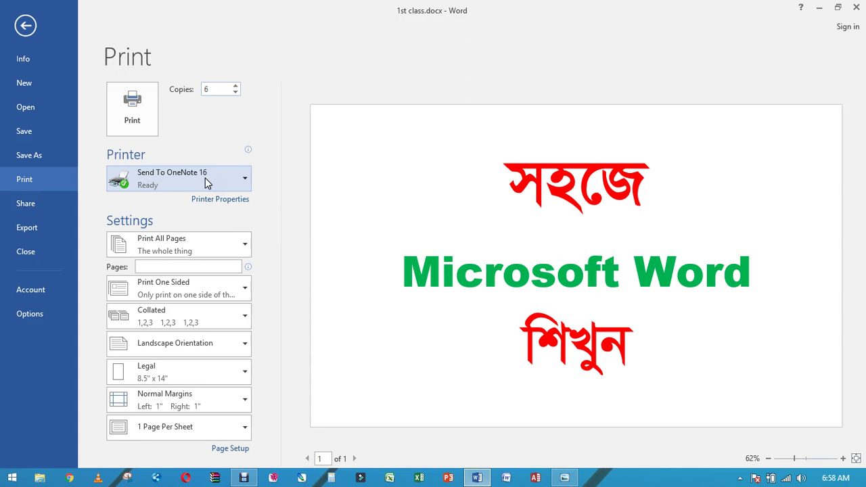
Open the printer list and close it, keeping Send To OneNote 16.
{"action": "left_click", "coordinate": [237, 181]}
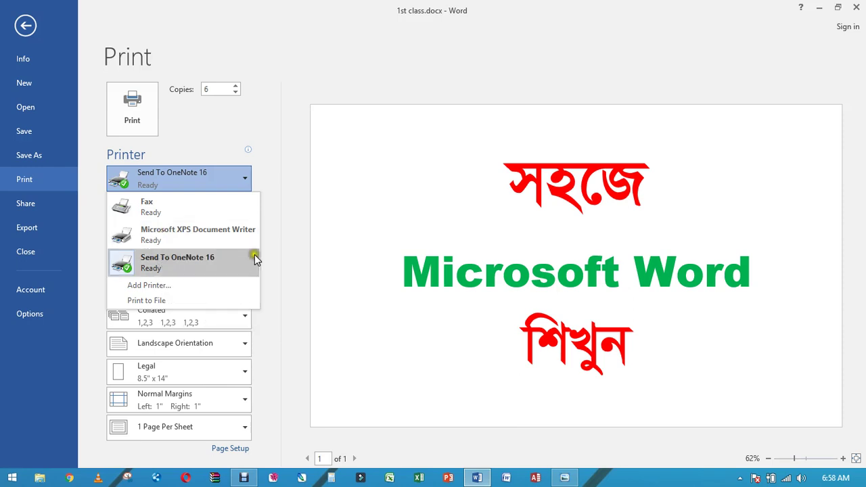
{"action": "left_click", "coordinate": [300, 234]}
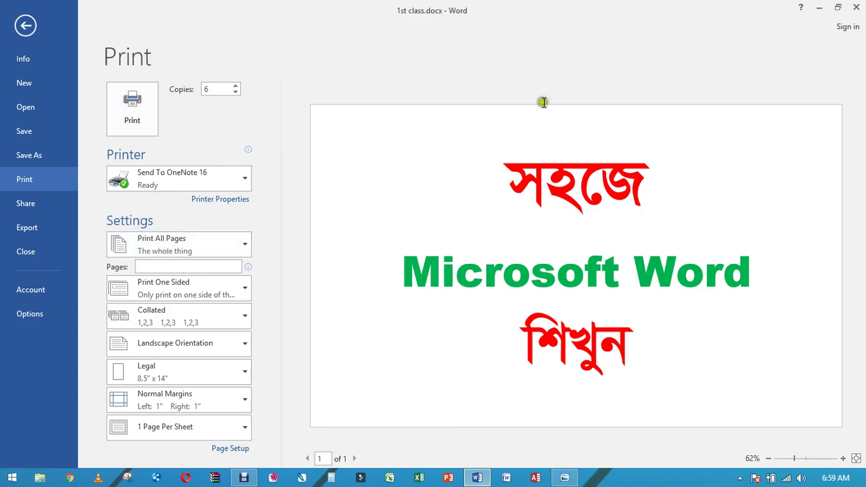
{"action": "left_click", "coordinate": [189, 266]}
{"action": "left_click", "coordinate": [146, 267]}
{"action": "type", "text": "1,3,5,8"}
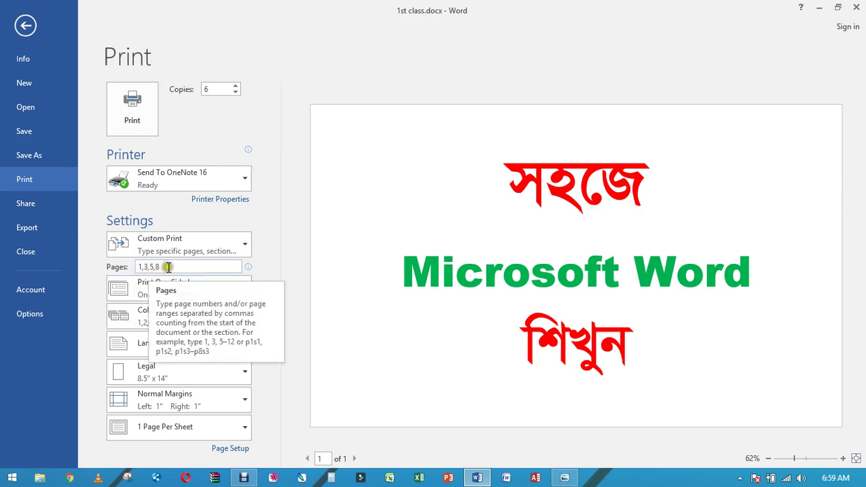
{"action": "left_click", "coordinate": [168, 267]}
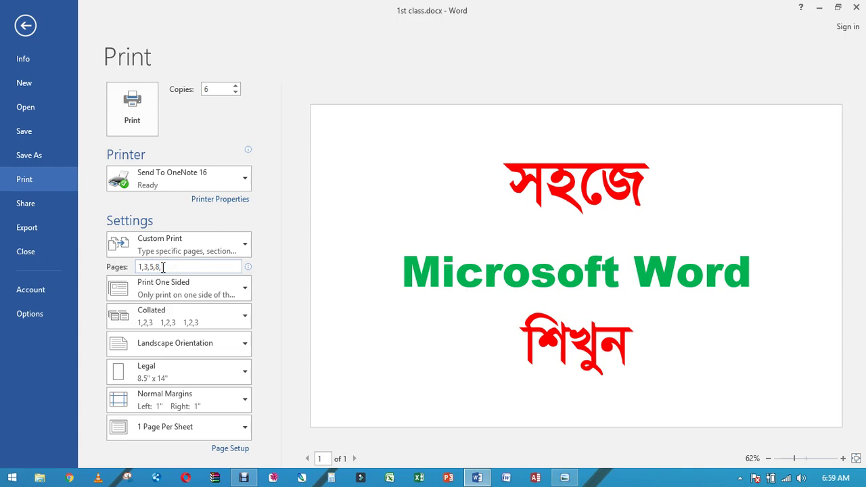
{"action": "left_click", "coordinate": [163, 267]}
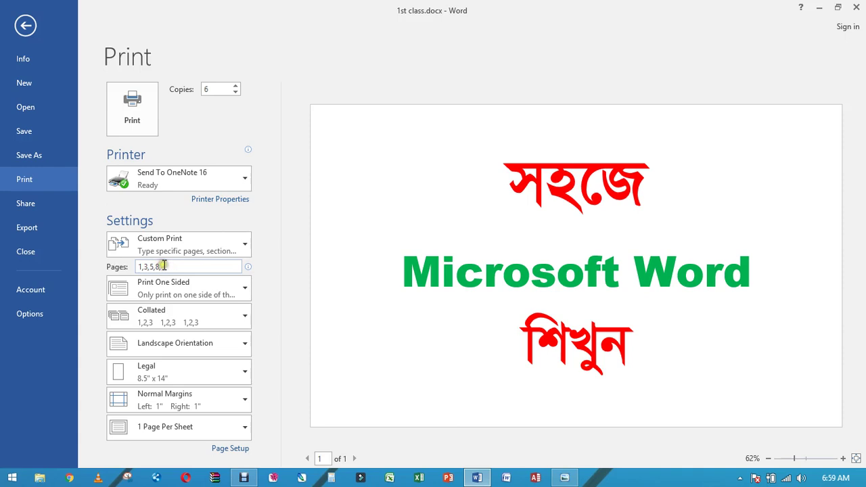
{"action": "double_click", "coordinate": [208, 88]}
{"action": "double_click", "coordinate": [168, 267]}
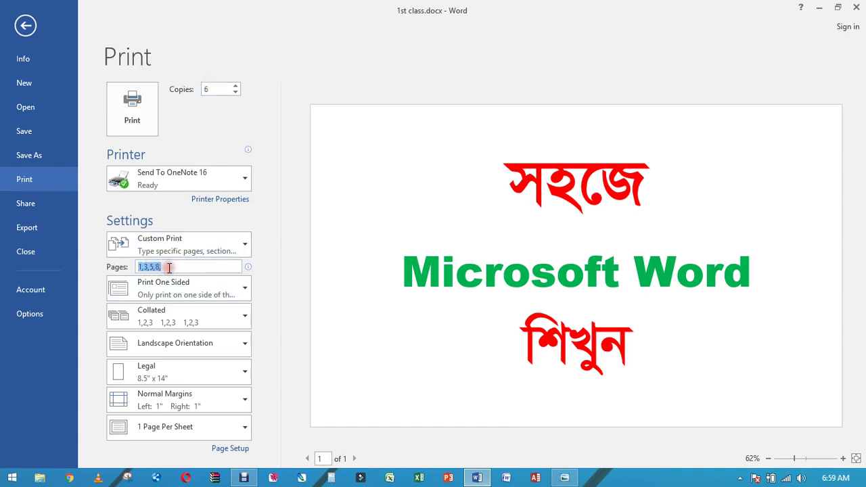
{"action": "left_click", "coordinate": [169, 267]}
{"action": "key", "text": "BackSpace"}
{"action": "key", "text": "BackSpace"}
{"action": "key", "text": "BackSpace"}
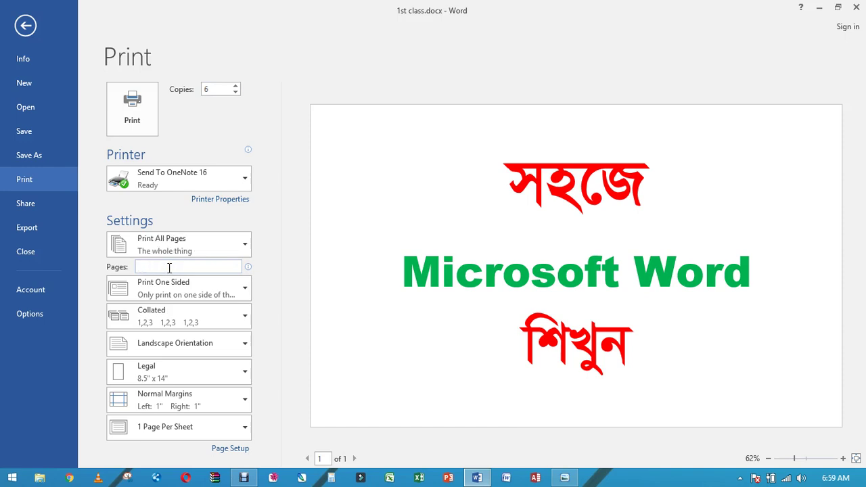
{"action": "type", "text": "1,4,"}
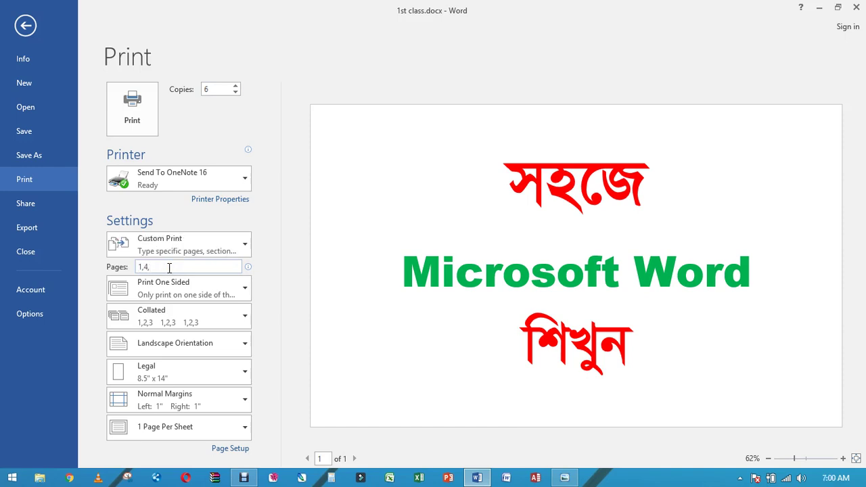
{"action": "left_click", "coordinate": [157, 267]}
{"action": "key", "text": "BackSpace"}
{"action": "key", "text": "BackSpace"}
{"action": "key", "text": "BackSpace"}
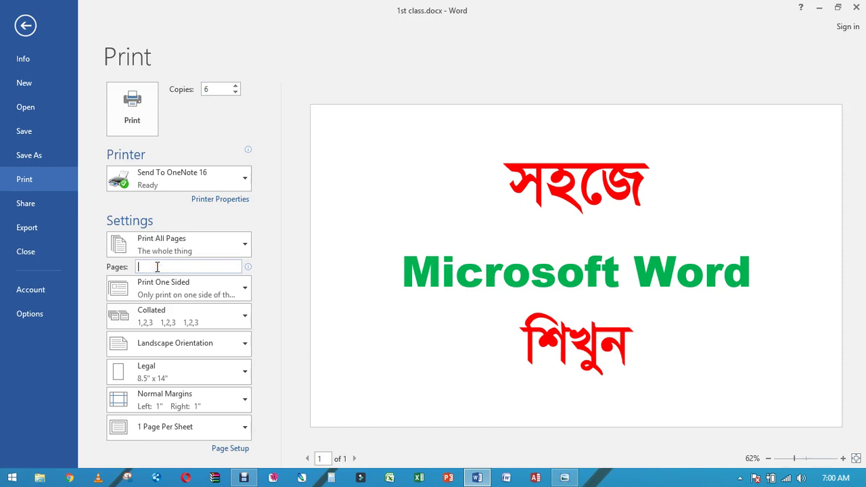
{"action": "type", "text": "p1s3"}
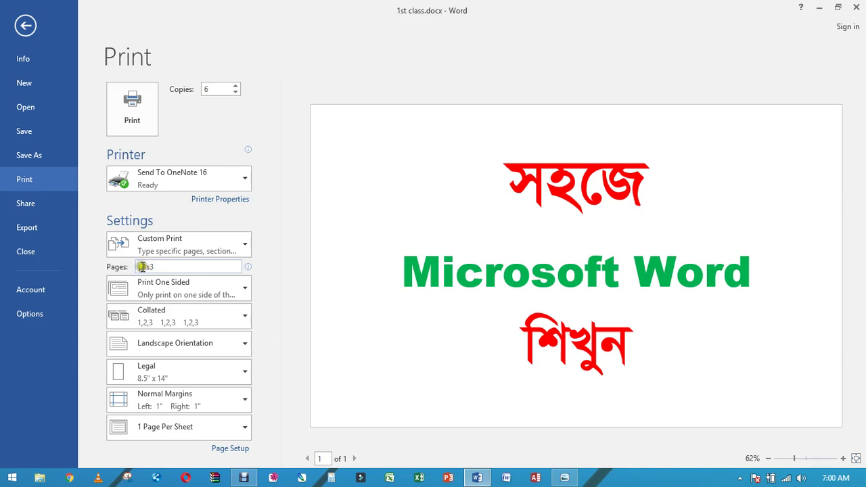
{"action": "left_click", "coordinate": [148, 267]}
{"action": "double_click", "coordinate": [148, 267]}
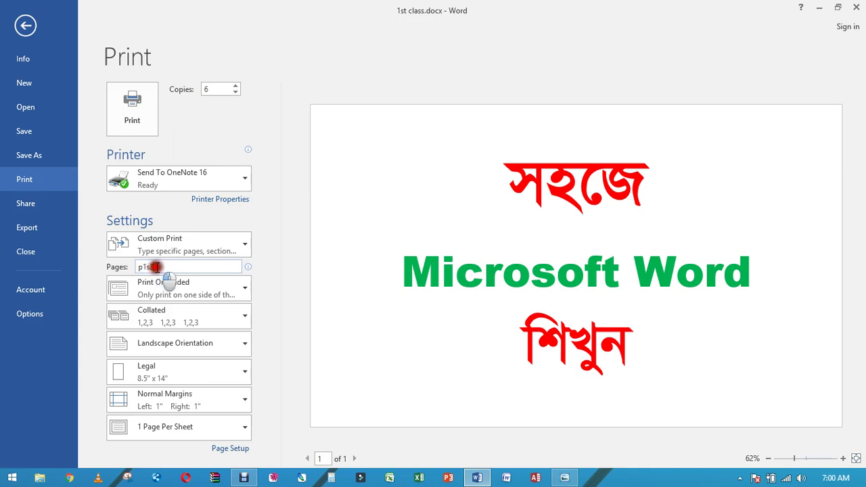
{"action": "left_click", "coordinate": [157, 269]}
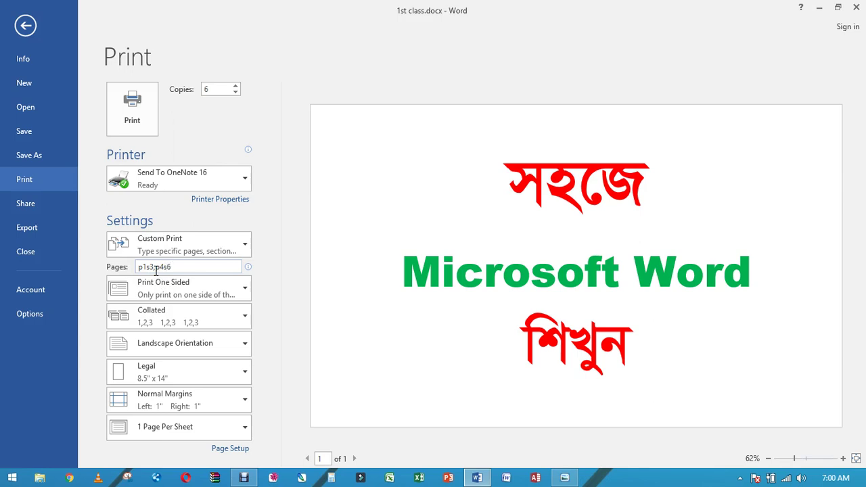
{"action": "left_click_drag", "start_coordinate": [155, 266], "coordinate": [173, 267]}
{"action": "left_click", "coordinate": [174, 267]}
{"action": "left_click", "coordinate": [121, 265]}
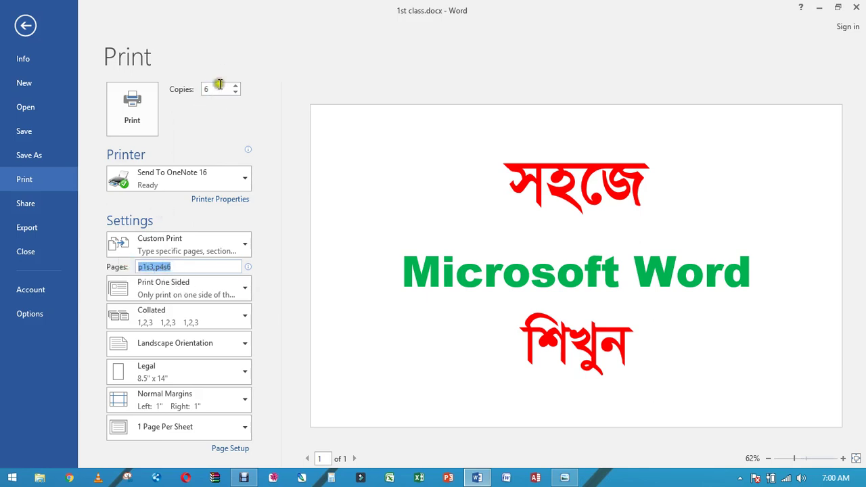
{"action": "left_click", "coordinate": [176, 266]}
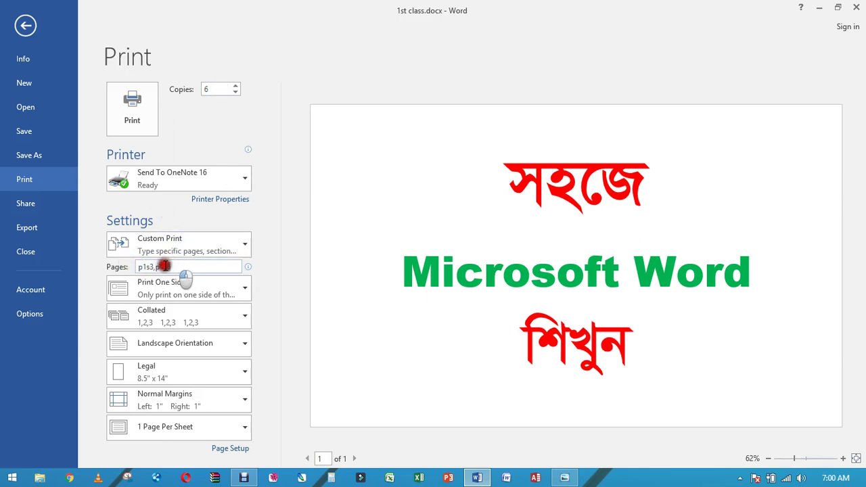
{"action": "left_click_drag", "start_coordinate": [176, 266], "coordinate": [139, 267]}
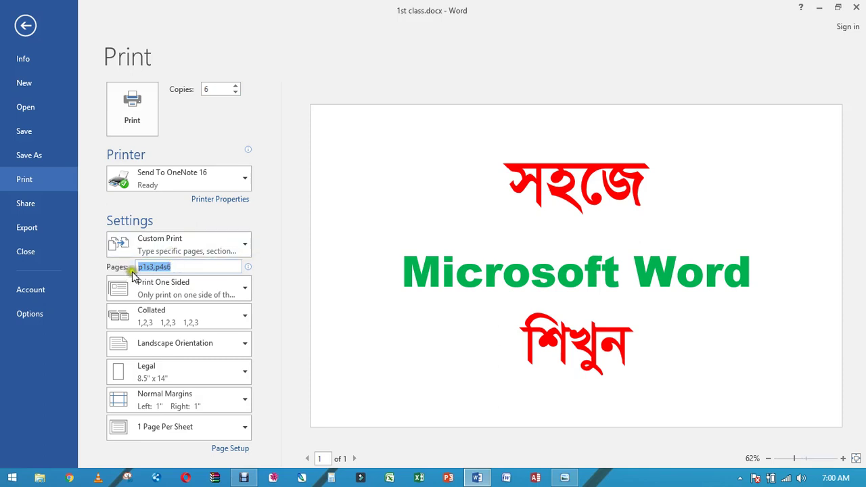
{"action": "mouse_move", "coordinate": [153, 268]}
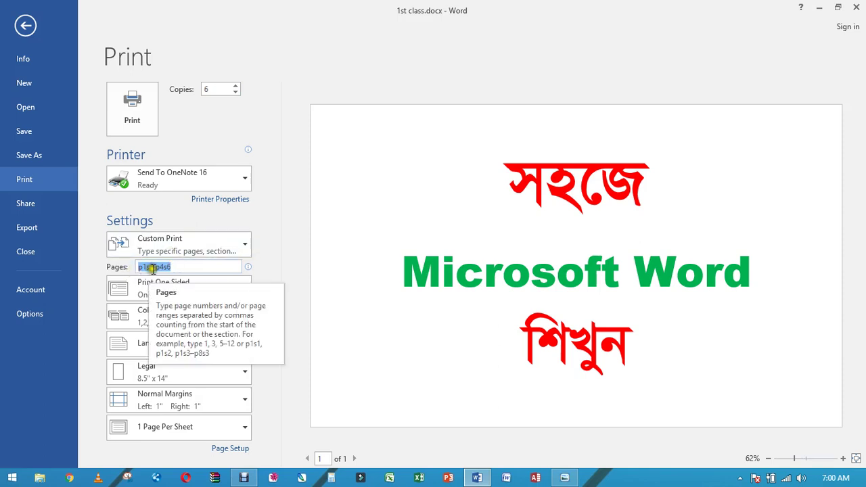
{"action": "key", "text": "BackSpace"}
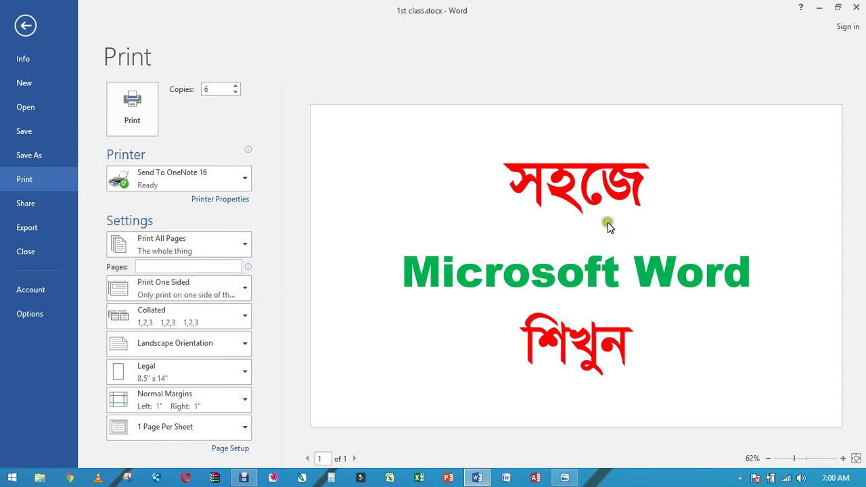
Set printing to Manually Print on Both Sides.
{"action": "left_click", "coordinate": [245, 287]}
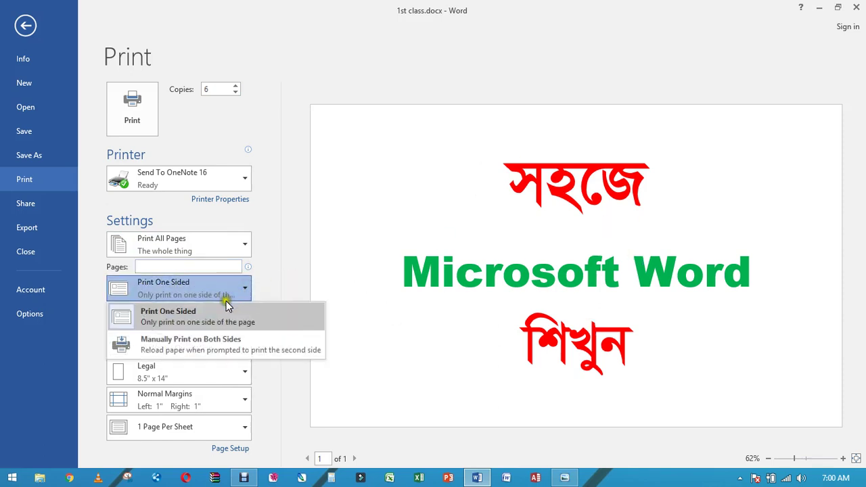
{"action": "left_click", "coordinate": [194, 345]}
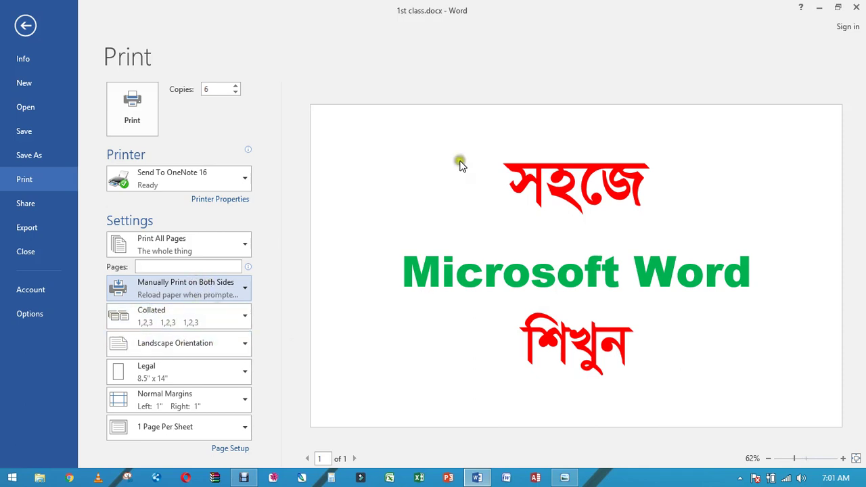
{"action": "left_click", "coordinate": [349, 122]}
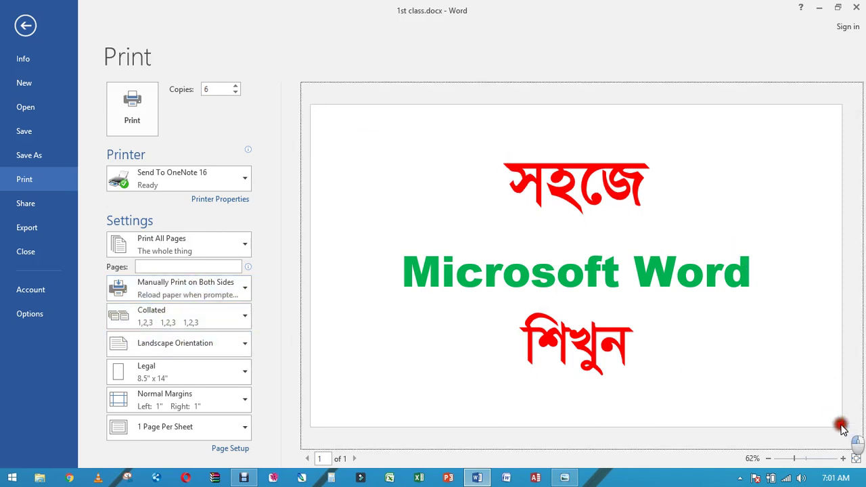
Try Portrait orientation, then switch back to Landscape.
{"action": "left_click", "coordinate": [221, 343]}
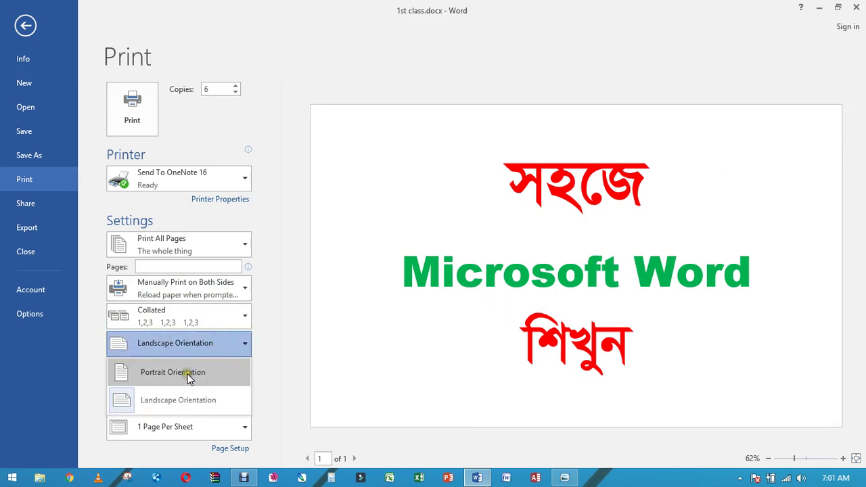
{"action": "left_click", "coordinate": [195, 375]}
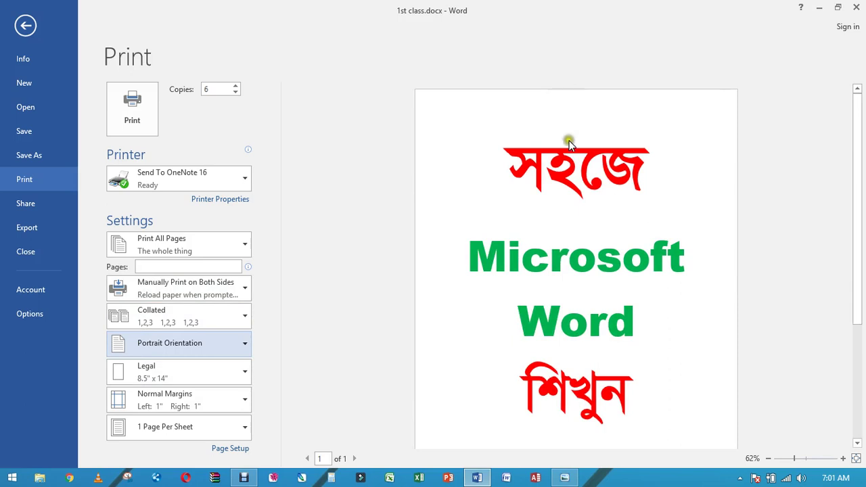
{"action": "left_click", "coordinate": [228, 343]}
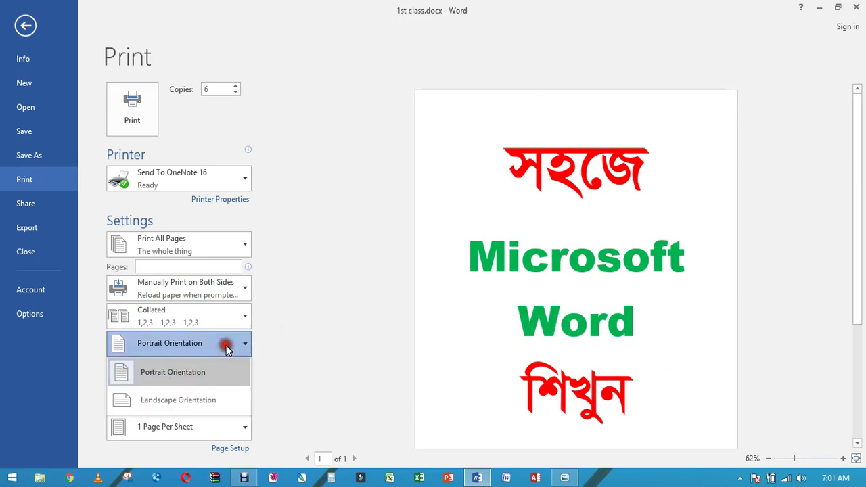
{"action": "left_click", "coordinate": [196, 400]}
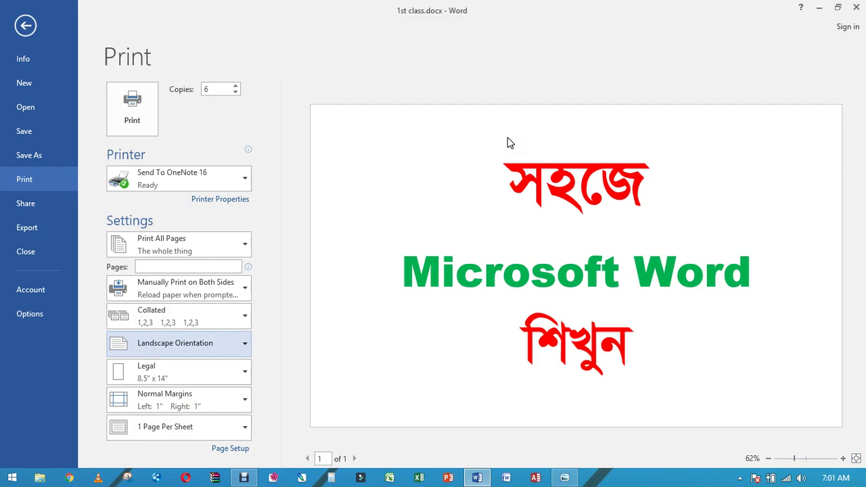
Change the paper size from Legal to A4 and keep Normal margins.
{"action": "left_click", "coordinate": [178, 378]}
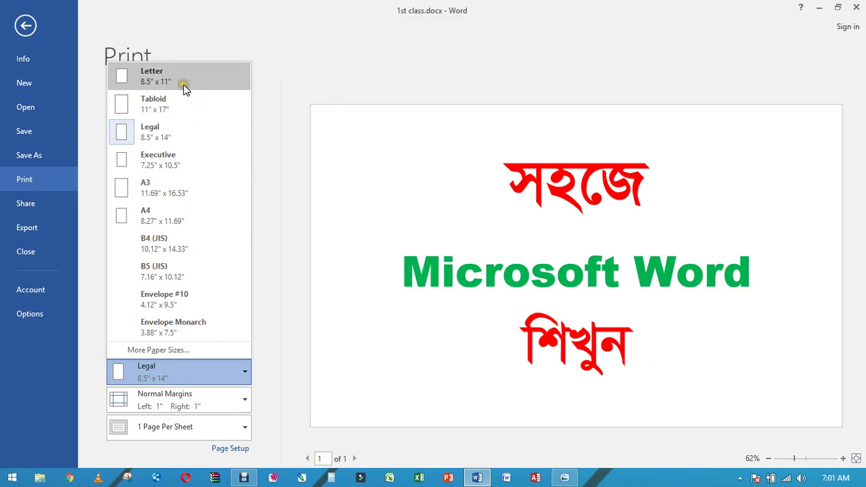
{"action": "left_click", "coordinate": [162, 219]}
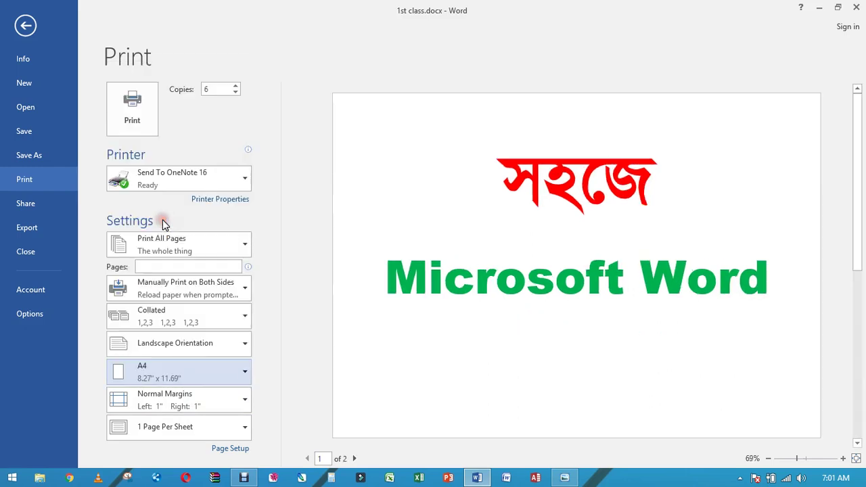
{"action": "left_click", "coordinate": [169, 371]}
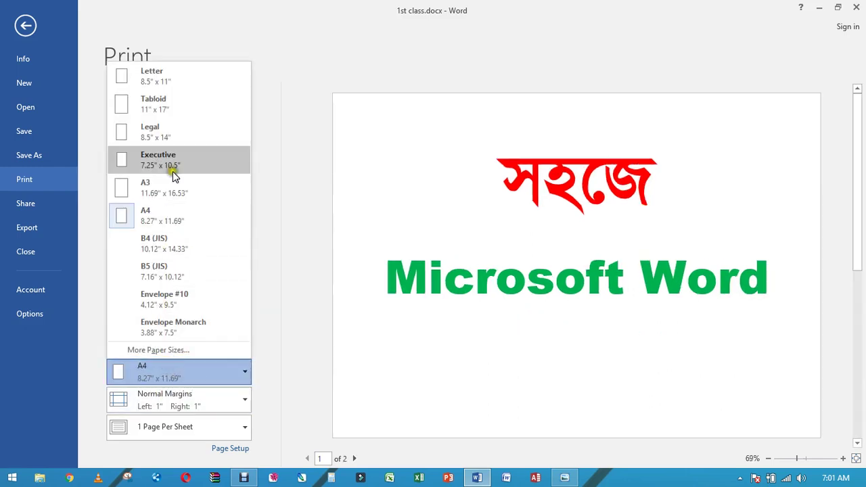
{"action": "left_click", "coordinate": [179, 223]}
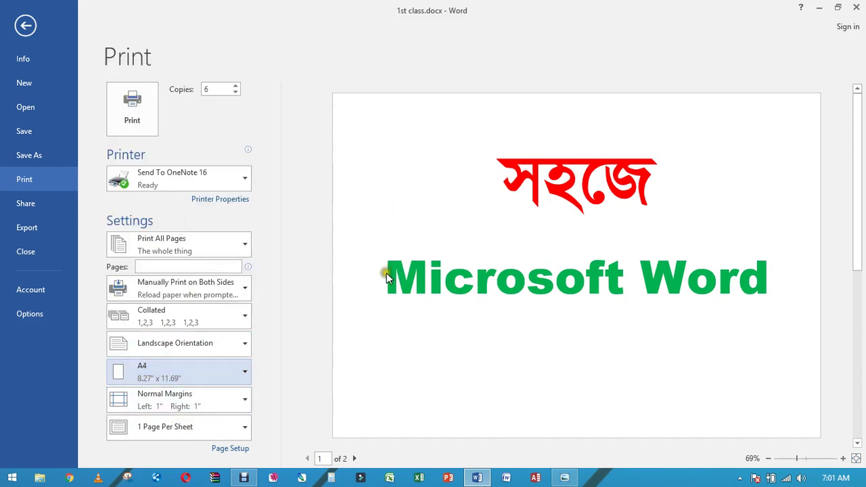
{"action": "left_click", "coordinate": [201, 399]}
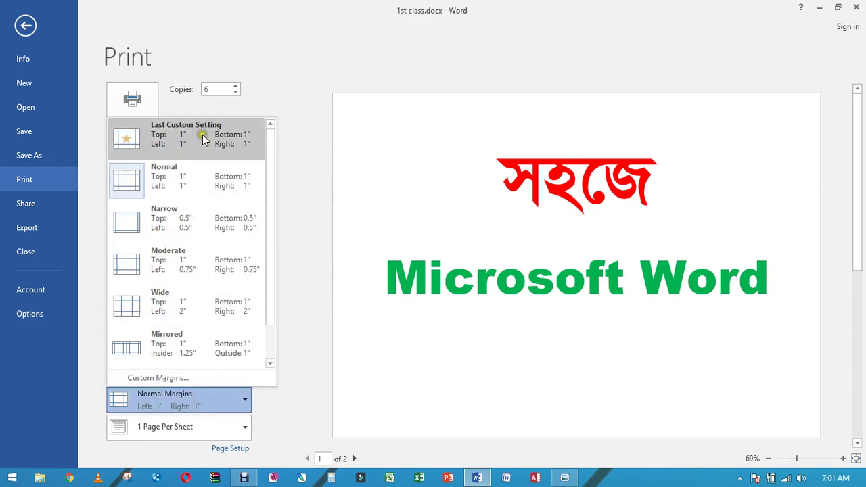
{"action": "left_click", "coordinate": [193, 180]}
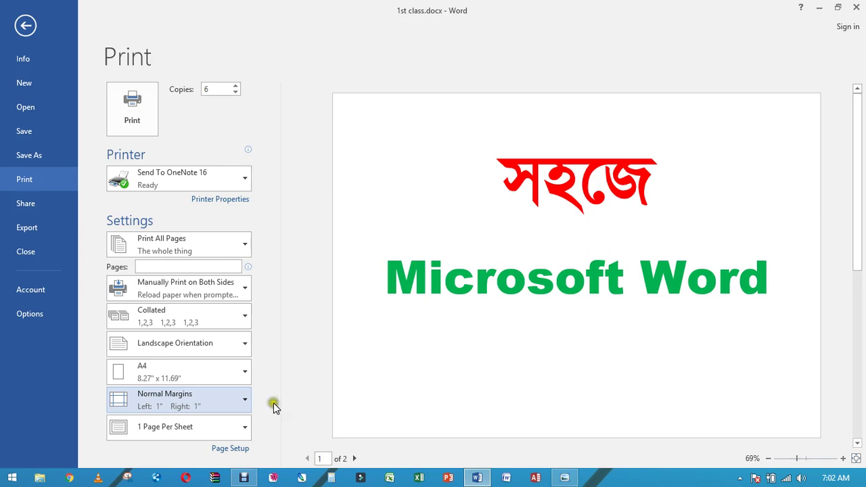
Try 16 pages per sheet, then go back to 1 page per sheet.
{"action": "left_click", "coordinate": [188, 424]}
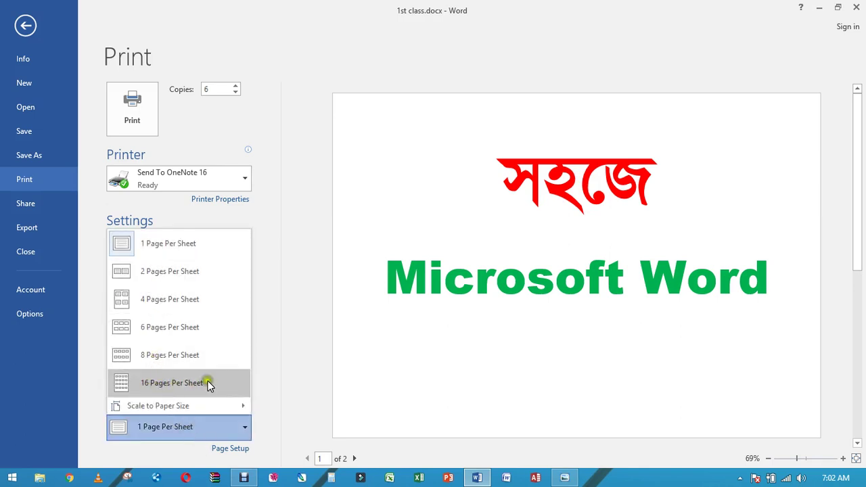
{"action": "left_click", "coordinate": [174, 383]}
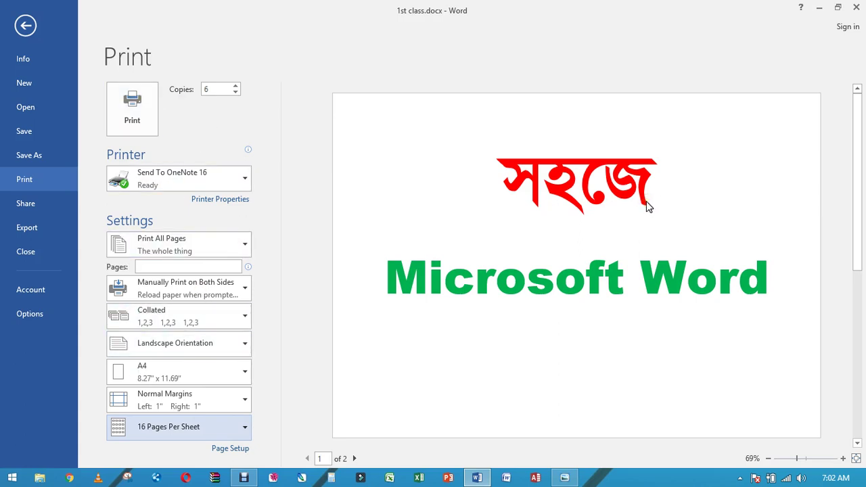
{"action": "left_click", "coordinate": [224, 428]}
{"action": "left_click", "coordinate": [195, 251]}
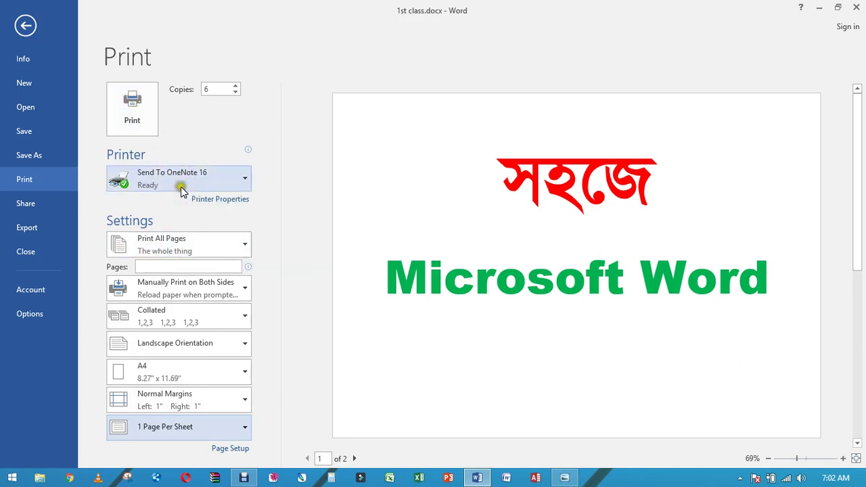
Switch printing to Print One Sided, keeping 6 copies.
{"action": "left_click", "coordinate": [182, 287]}
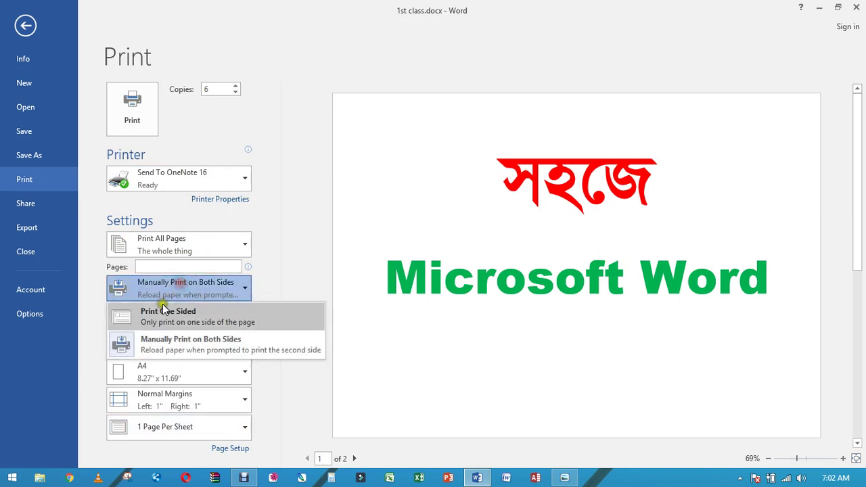
{"action": "left_click", "coordinate": [162, 308]}
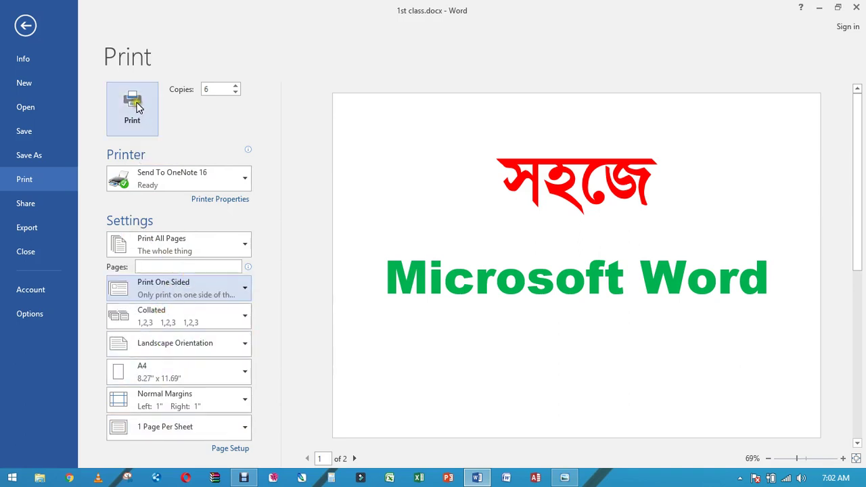
{"action": "left_click", "coordinate": [224, 88]}
{"action": "left_click", "coordinate": [144, 102]}
{"action": "left_click", "coordinate": [166, 232]}
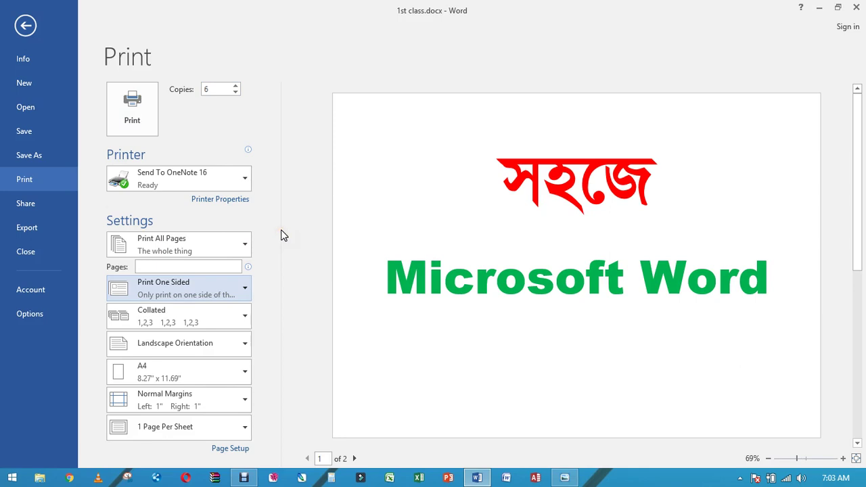
{"action": "left_click", "coordinate": [267, 214]}
{"action": "left_click", "coordinate": [211, 235]}
Inspect the printer's Properties and Advanced options, close both, then show the Share page.
{"action": "left_click", "coordinate": [222, 200]}
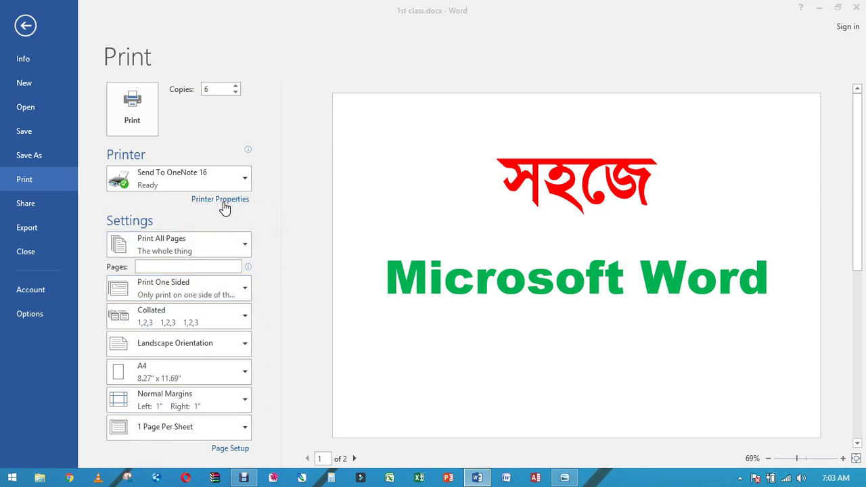
{"action": "left_click_drag", "start_coordinate": [141, 15], "coordinate": [447, 42]}
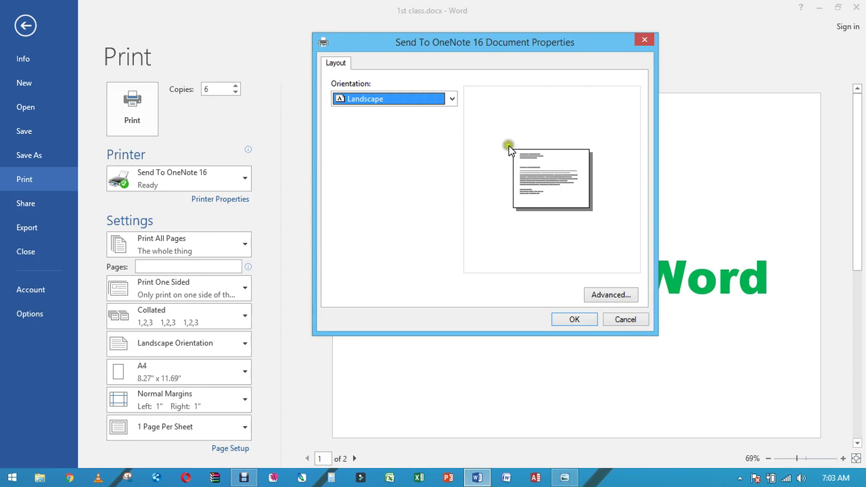
{"action": "left_click", "coordinate": [619, 297]}
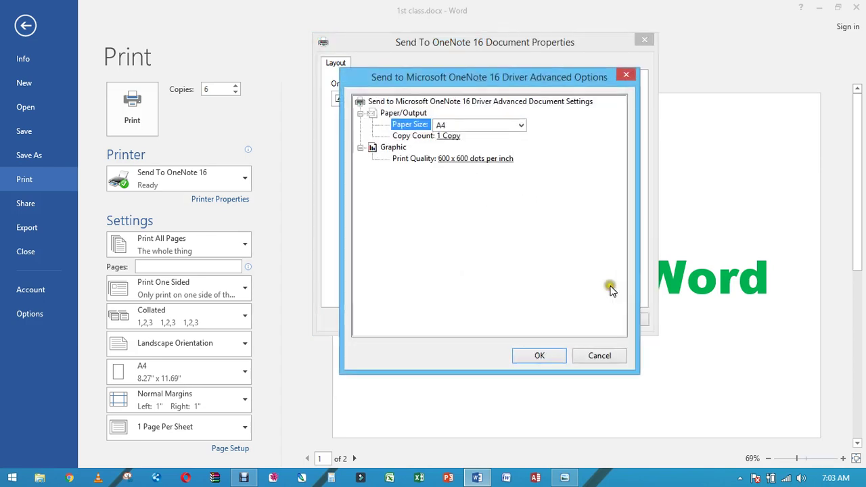
{"action": "left_click", "coordinate": [624, 76]}
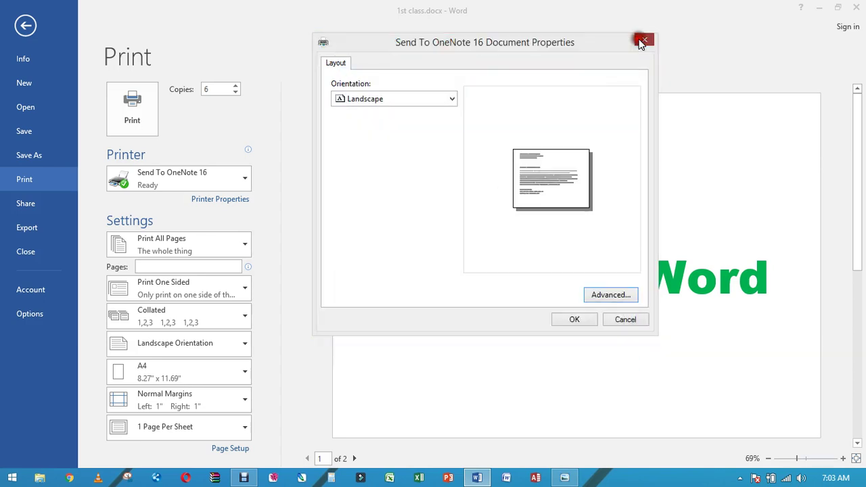
{"action": "left_click", "coordinate": [645, 39]}
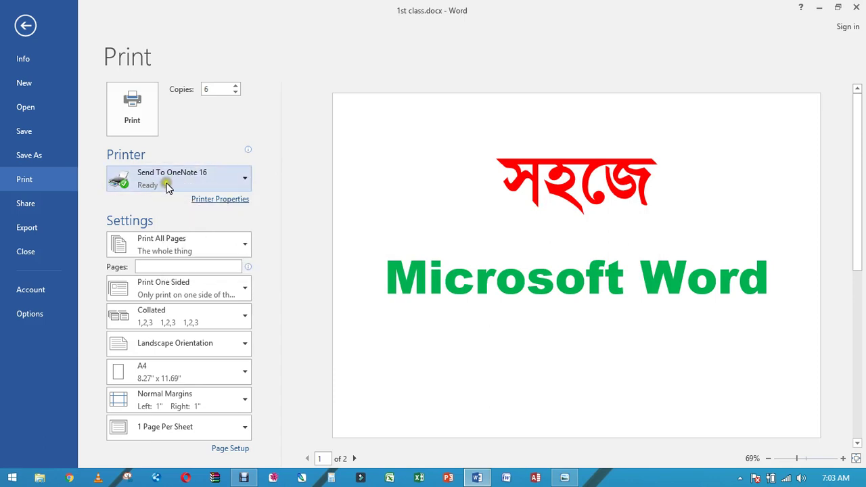
{"action": "left_click", "coordinate": [24, 206]}
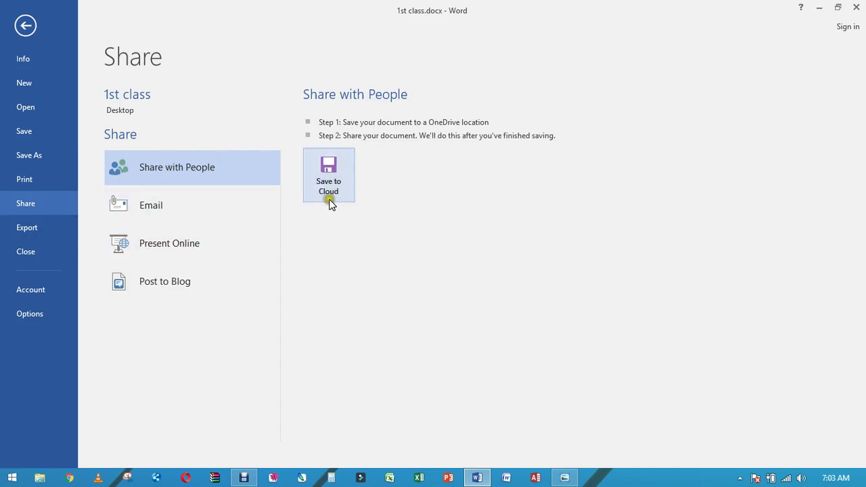
View the Export page, then move to the Account page.
{"action": "left_click", "coordinate": [38, 234]}
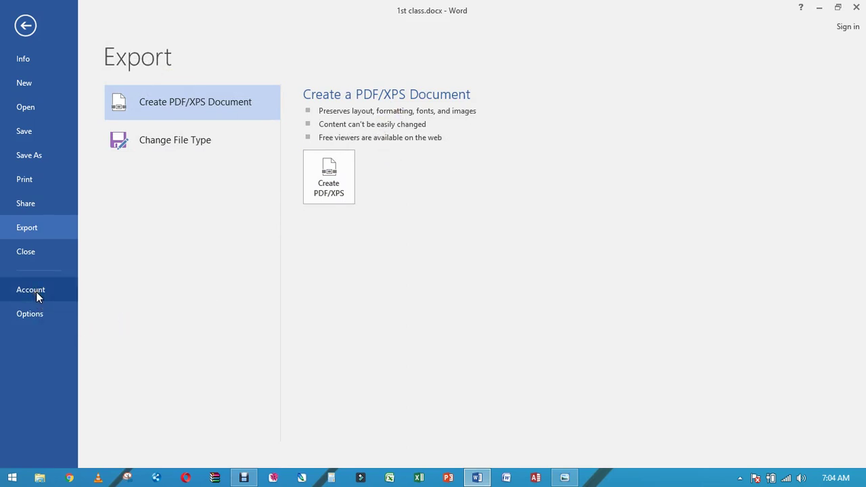
{"action": "left_click", "coordinate": [36, 292]}
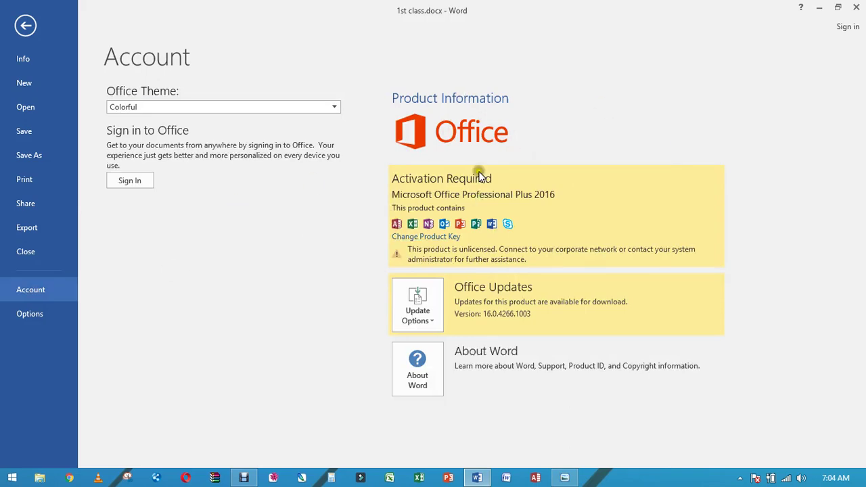
Change the Office Theme from Colorful to Dark Gray in Word Options and confirm.
{"action": "left_click", "coordinate": [31, 317]}
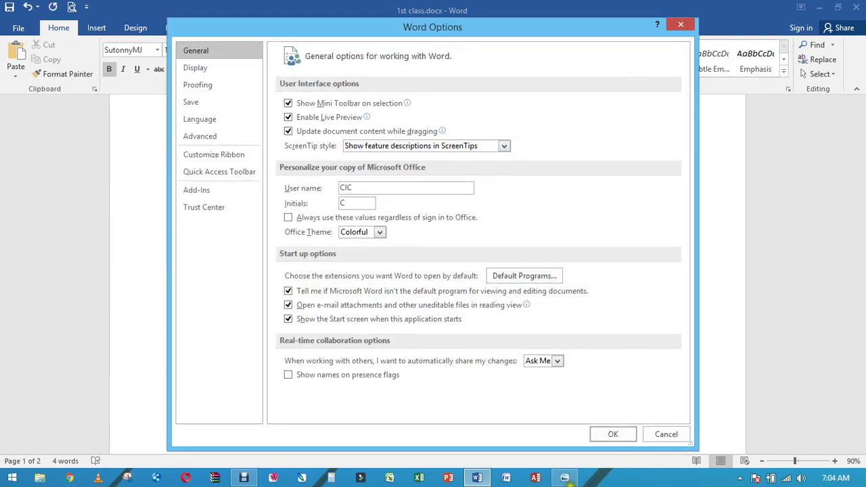
{"action": "left_click_drag", "start_coordinate": [244, 27], "coordinate": [193, 29]}
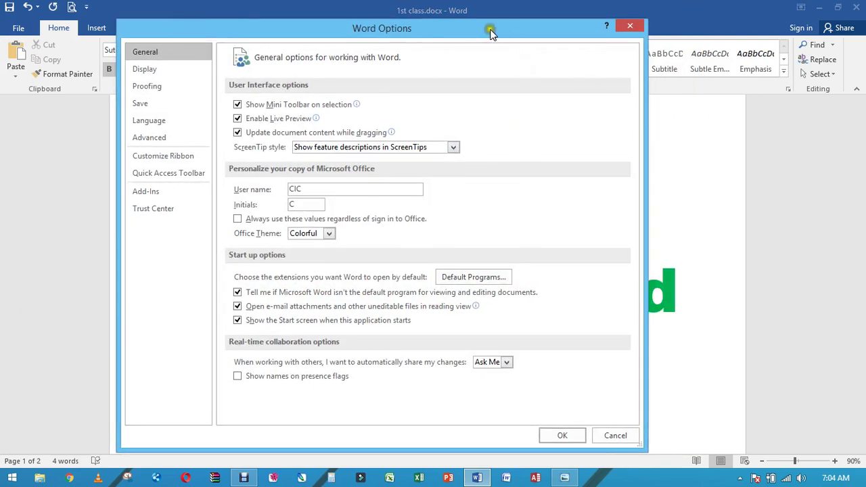
{"action": "left_click_drag", "start_coordinate": [487, 29], "coordinate": [518, 140]}
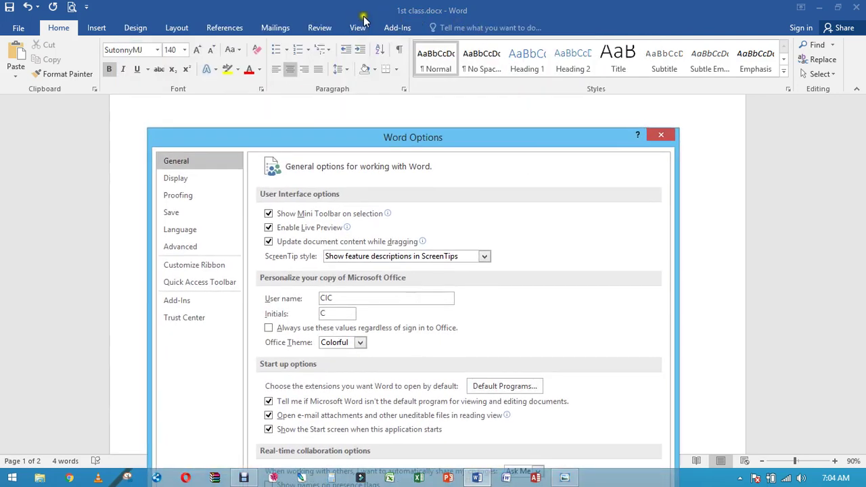
{"action": "left_click_drag", "start_coordinate": [329, 139], "coordinate": [337, 78]}
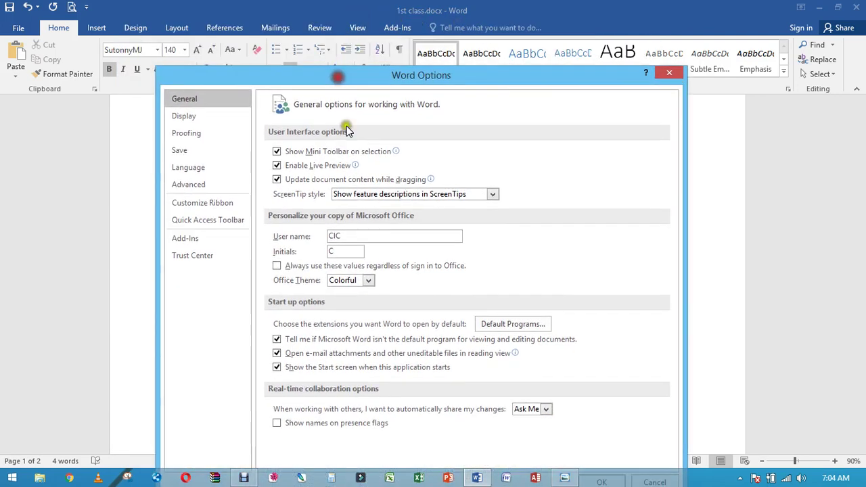
{"action": "left_click", "coordinate": [368, 281]}
{"action": "left_click", "coordinate": [348, 304]}
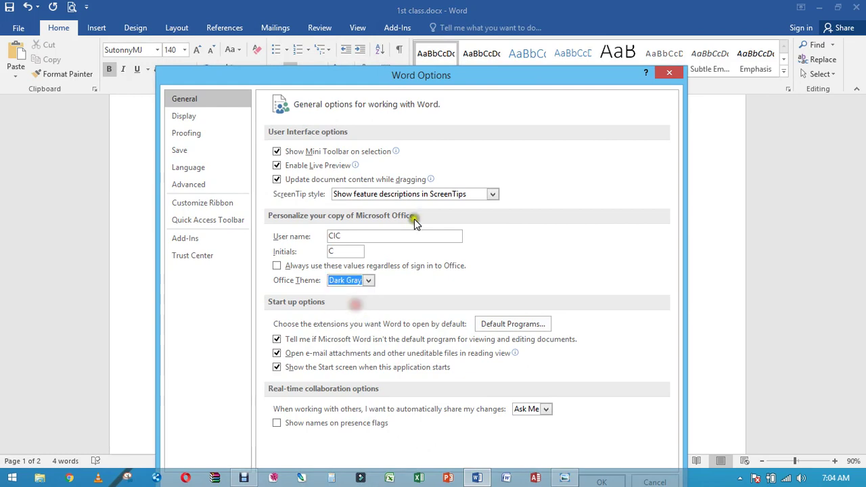
{"action": "left_click_drag", "start_coordinate": [440, 80], "coordinate": [441, 58]}
{"action": "left_click", "coordinate": [603, 412]}
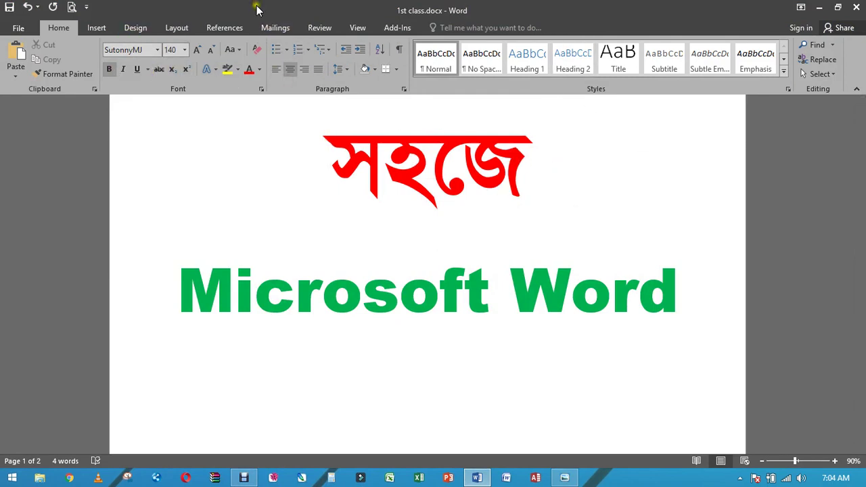
Set the Office Theme to White in Word Options.
{"action": "left_click", "coordinate": [18, 28]}
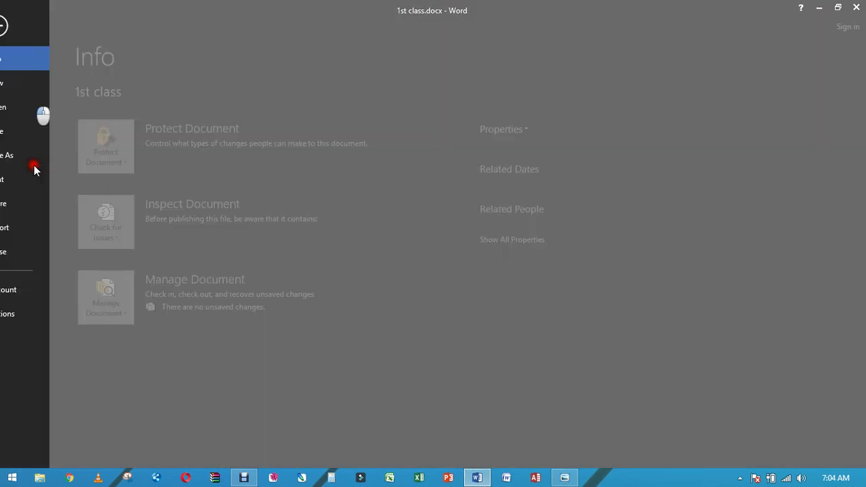
{"action": "left_click", "coordinate": [30, 315]}
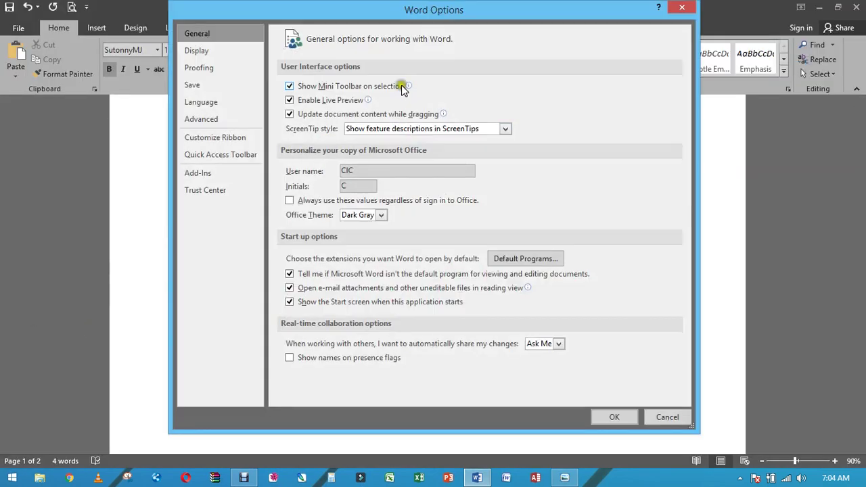
{"action": "left_click", "coordinate": [381, 215]}
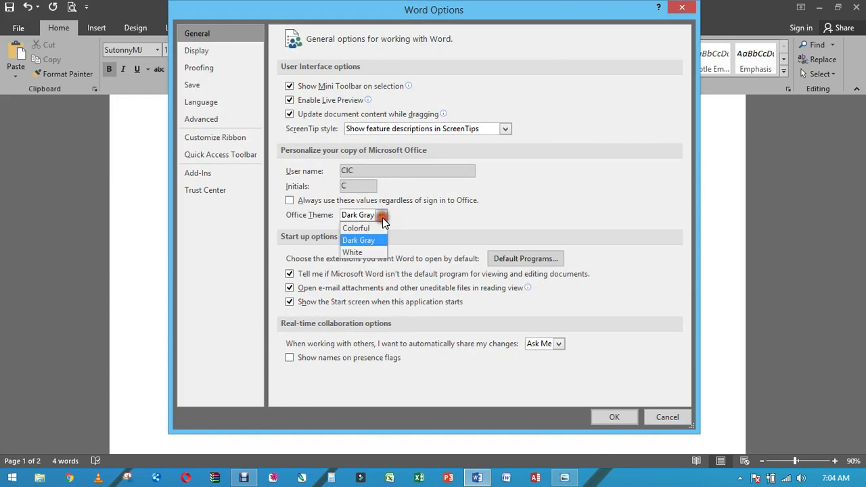
{"action": "left_click", "coordinate": [366, 252]}
{"action": "left_click", "coordinate": [615, 417]}
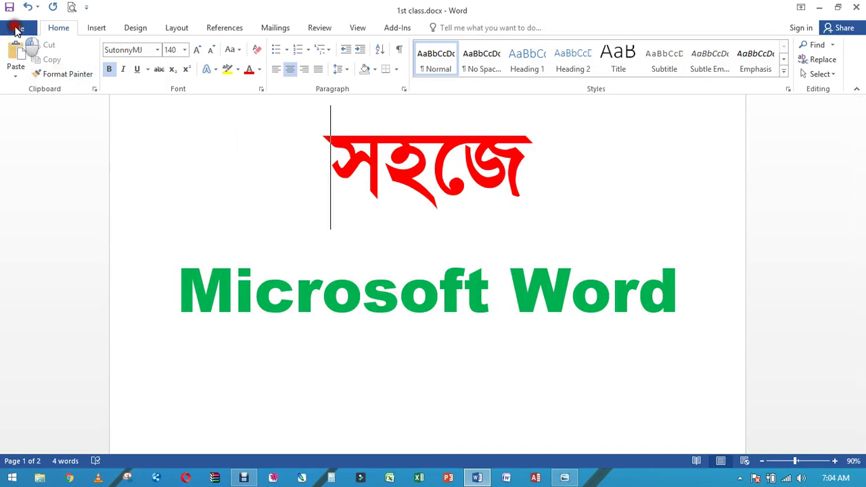
Change the Office Theme back to Colorful.
{"action": "left_click", "coordinate": [19, 28]}
{"action": "left_click", "coordinate": [31, 314]}
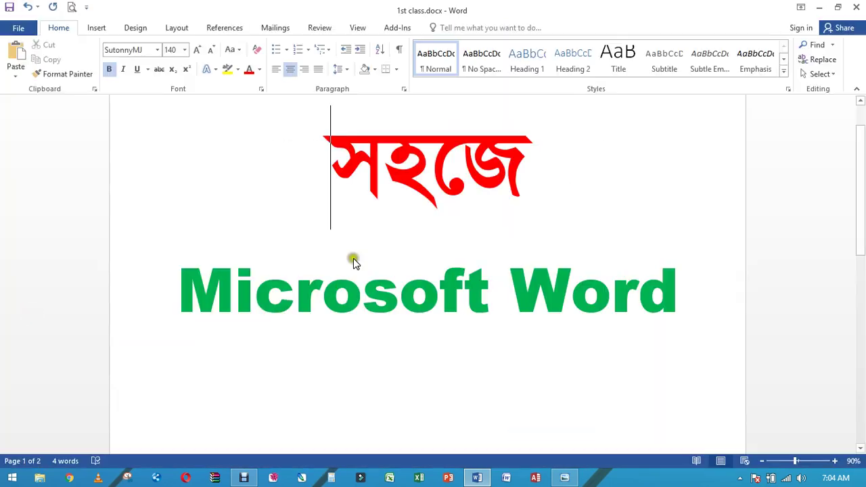
{"action": "left_click", "coordinate": [381, 215]}
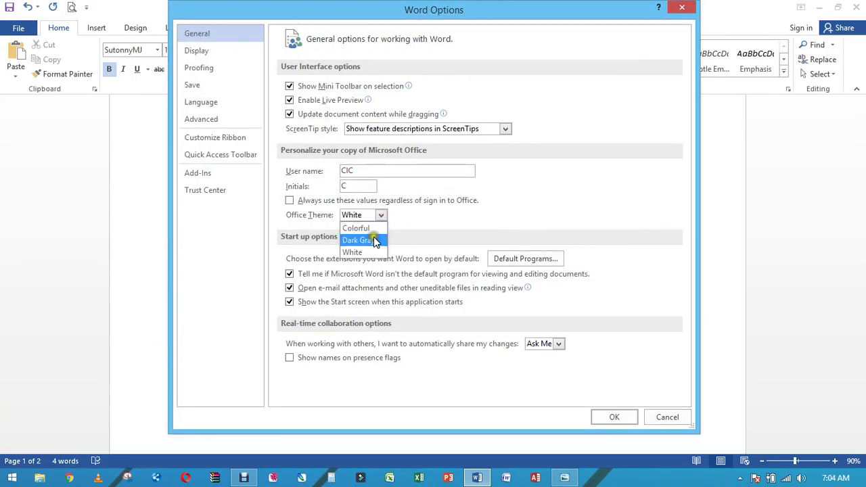
{"action": "left_click", "coordinate": [370, 230]}
{"action": "left_click", "coordinate": [614, 415]}
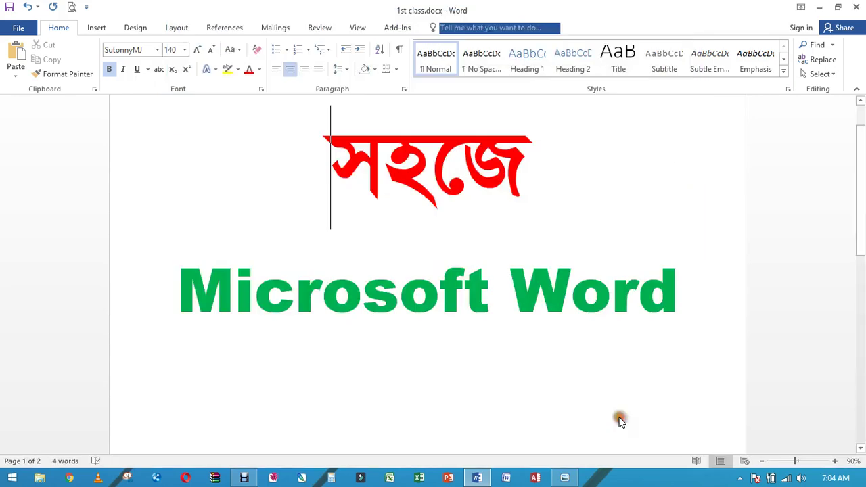
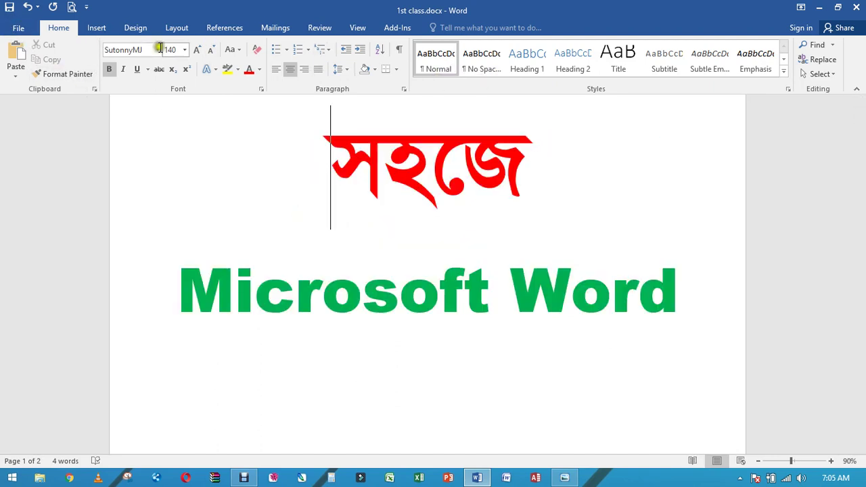
Leave the finished Word page and open the Account bookmarks folder in Chrome.
{"action": "scroll", "coordinate": [365, 253], "scroll_direction": "up", "scroll_amount": 2}
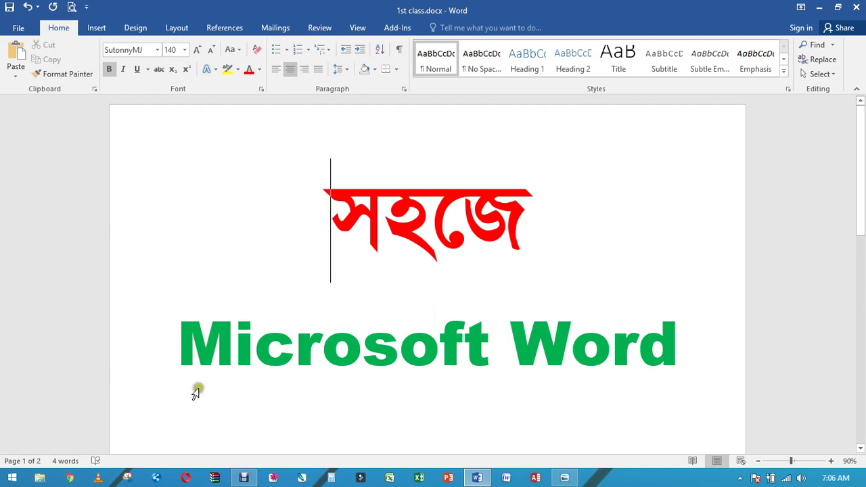
{"action": "left_click", "coordinate": [71, 479]}
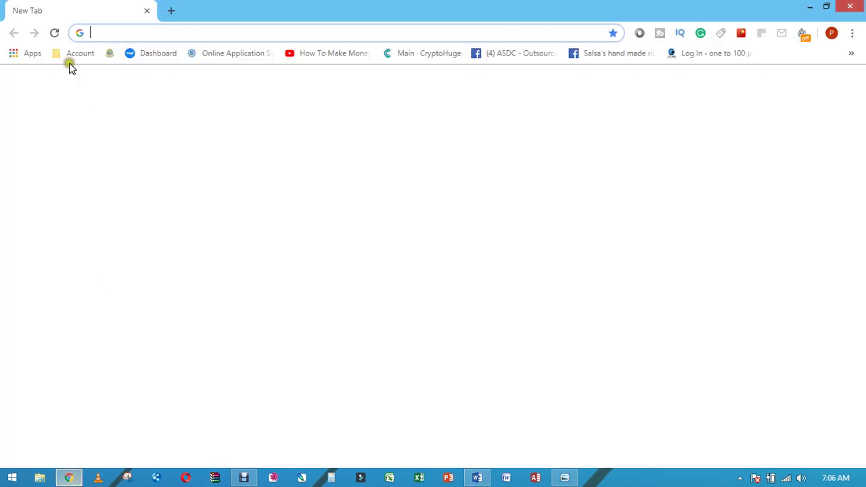
{"action": "left_click", "coordinate": [75, 56]}
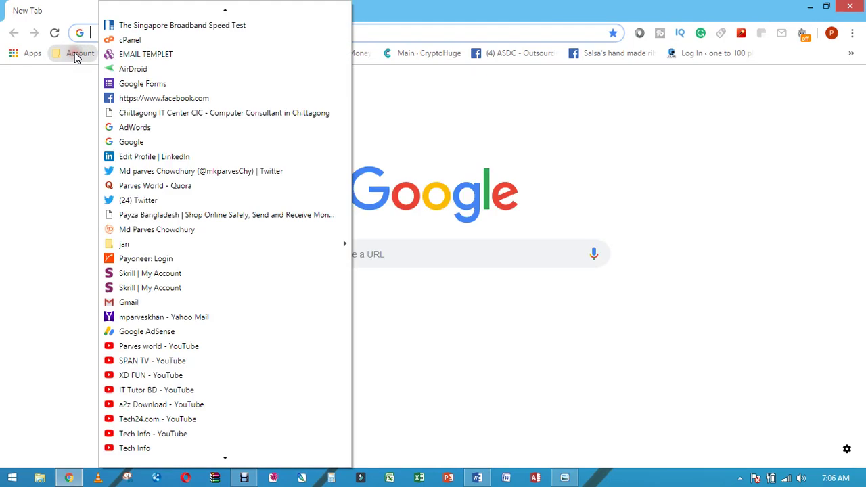
Load the bookmarked YouTube channel home page, then restore the Debut Video Capture window.
{"action": "left_click", "coordinate": [149, 350]}
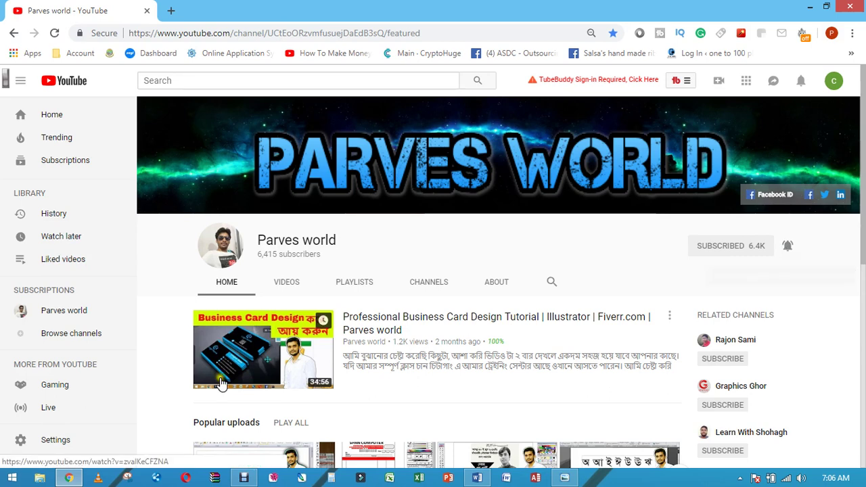
{"action": "left_click", "coordinate": [245, 479]}
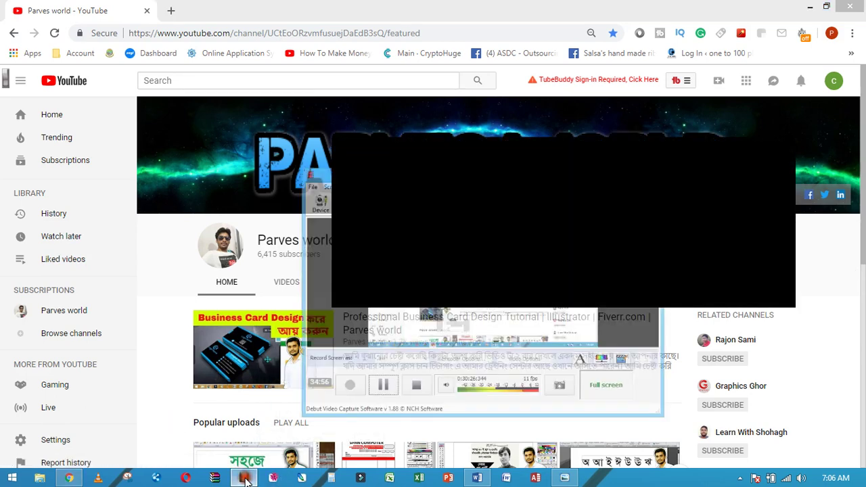